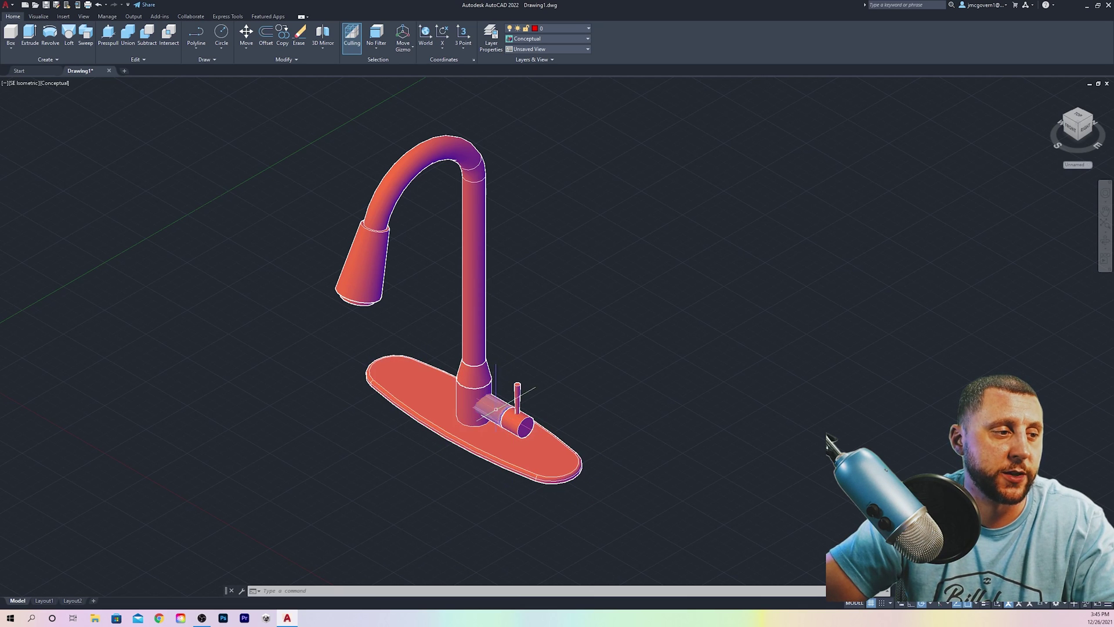
# - Switch the viewport to the Top view with the 2D Wireframe visual style
pyautogui.scroll(2, 518, 413)
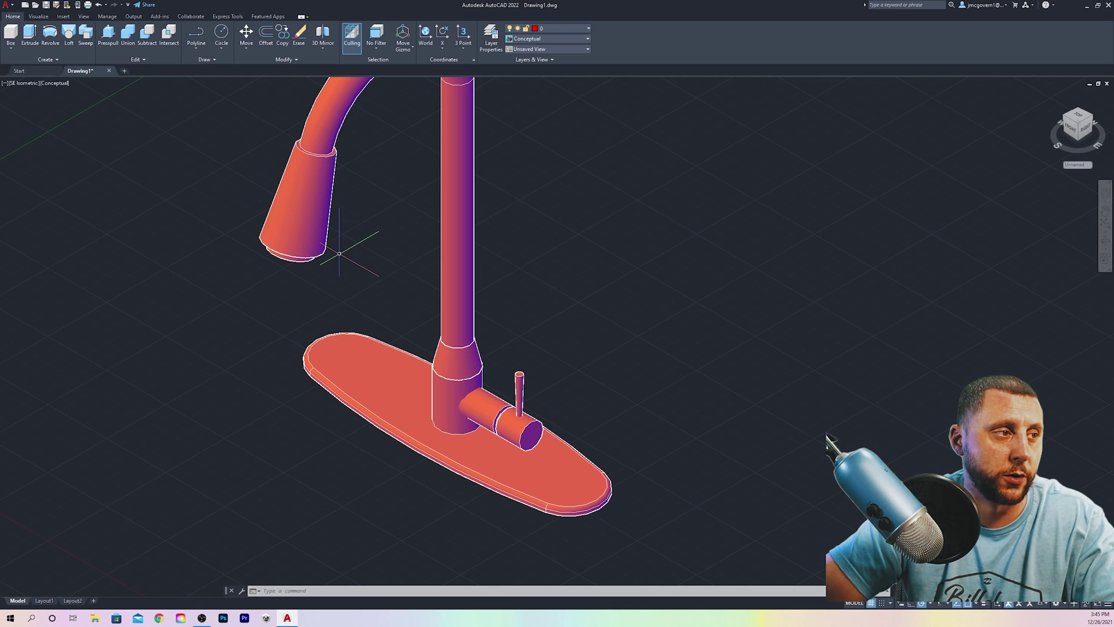
pyautogui.moveTo(339, 254); pyautogui.dragTo(362, 306, button='middle')
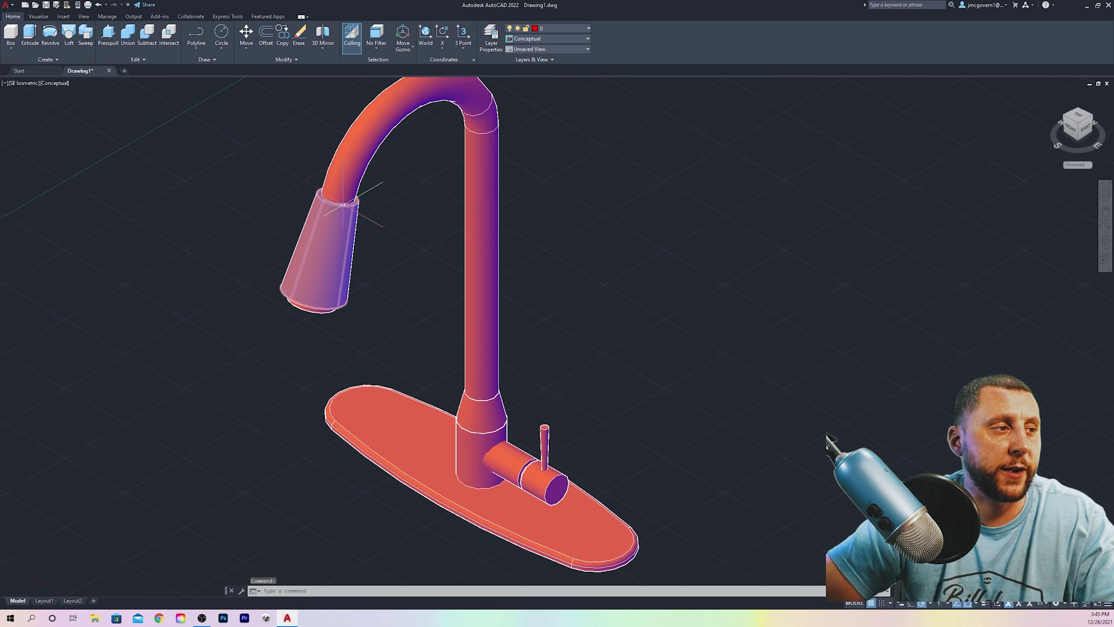
pyautogui.scroll(3, 336, 196)
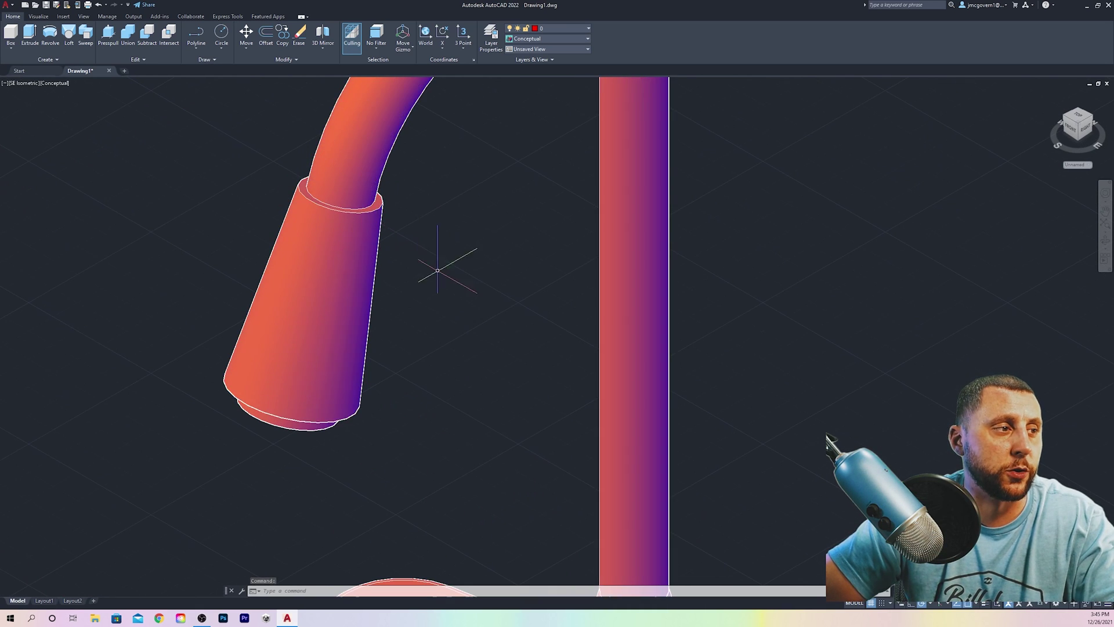
pyautogui.moveTo(298, 350)
pyautogui.keyDown('shift'); pyautogui.mouseDown(button='middle')
pyautogui.moveTo(373, 241)
pyautogui.moveTo(261, 179)
pyautogui.moveTo(268, 189)
pyautogui.mouseUp(button='middle'); pyautogui.keyUp('shift')
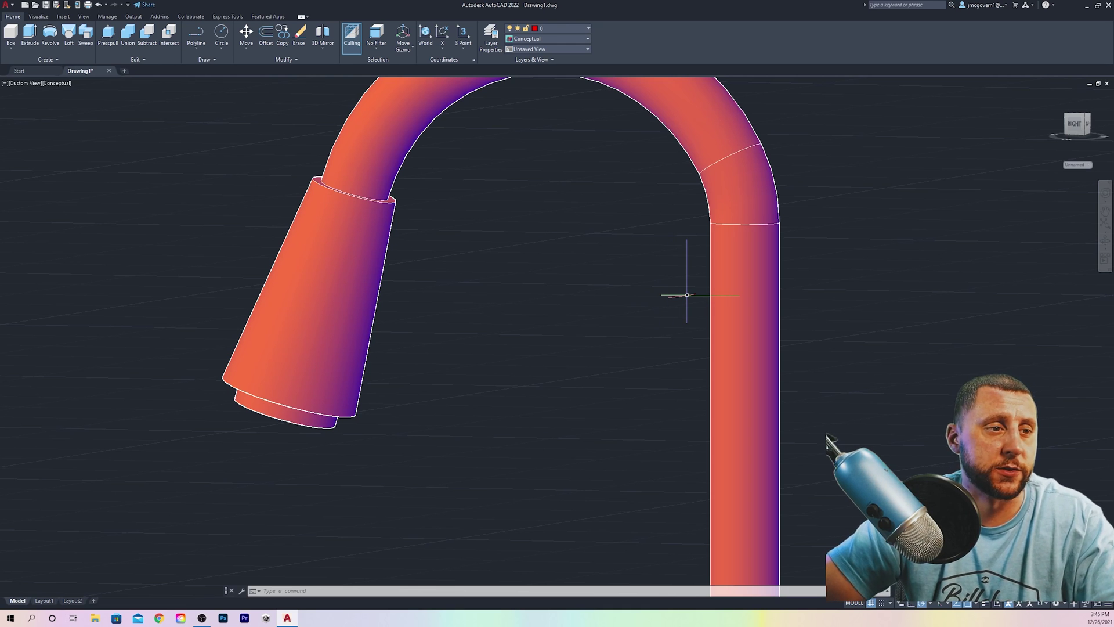
pyautogui.scroll(-6, 689, 295)
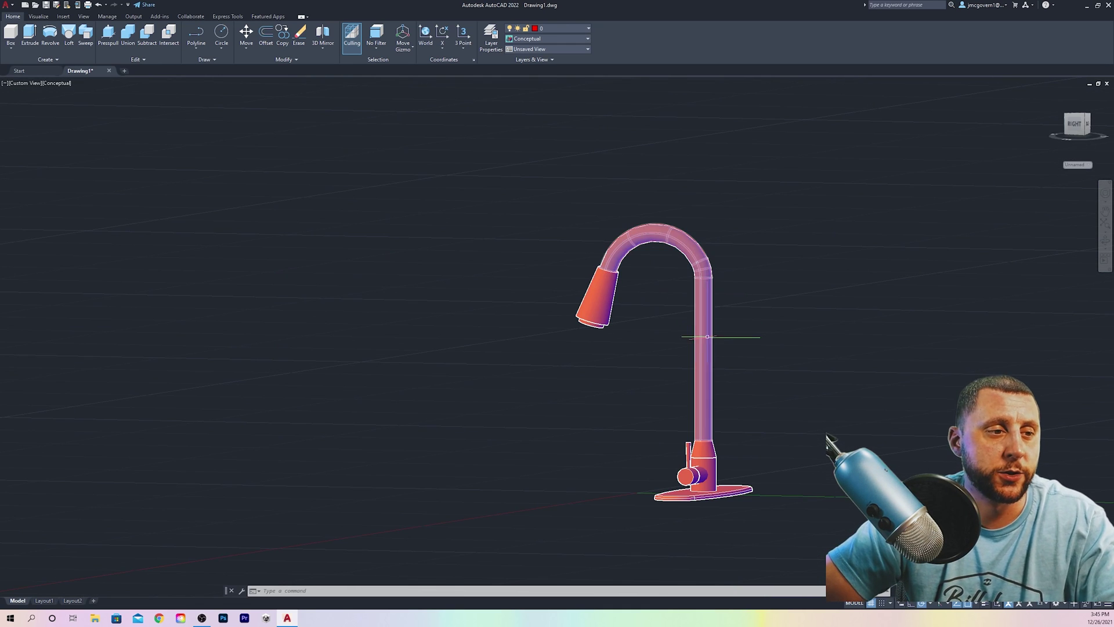
pyautogui.click(26, 84)
pyautogui.click(58, 103)
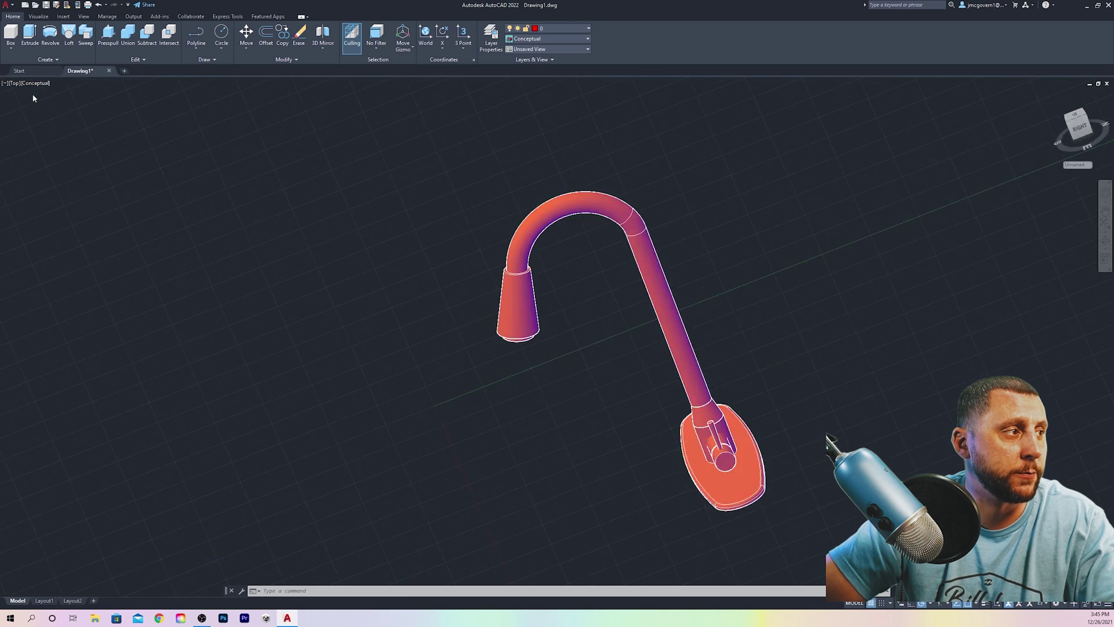
pyautogui.click(37, 84)
pyautogui.click(67, 104)
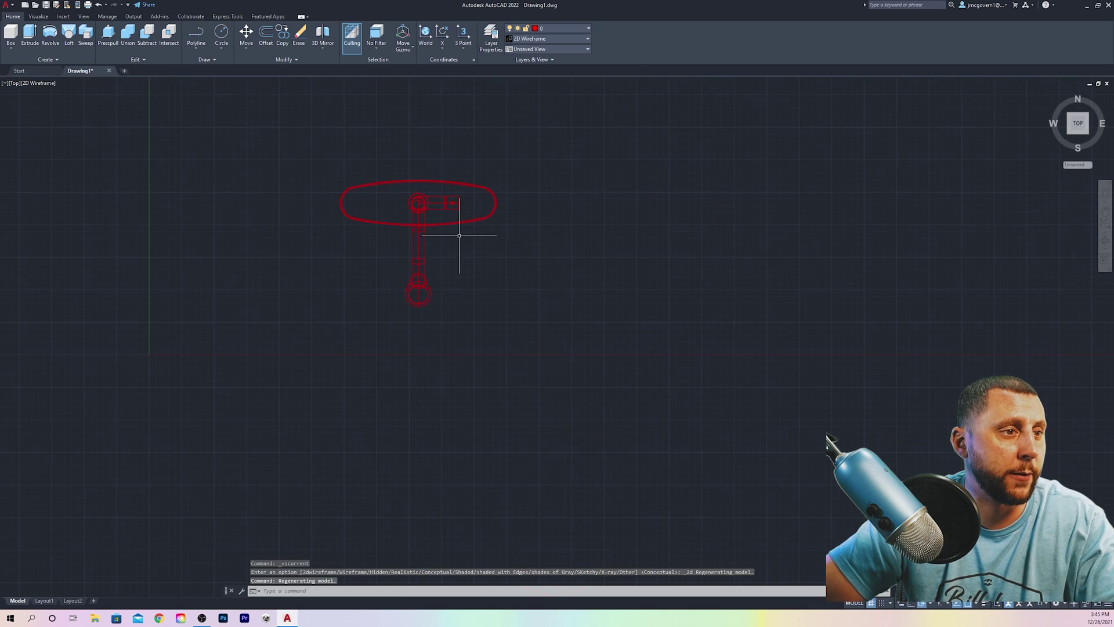
# - Draw a closed polyline rectangle with sides 10, 2.5 and 10, closing at the start point
pyautogui.click(196, 33)
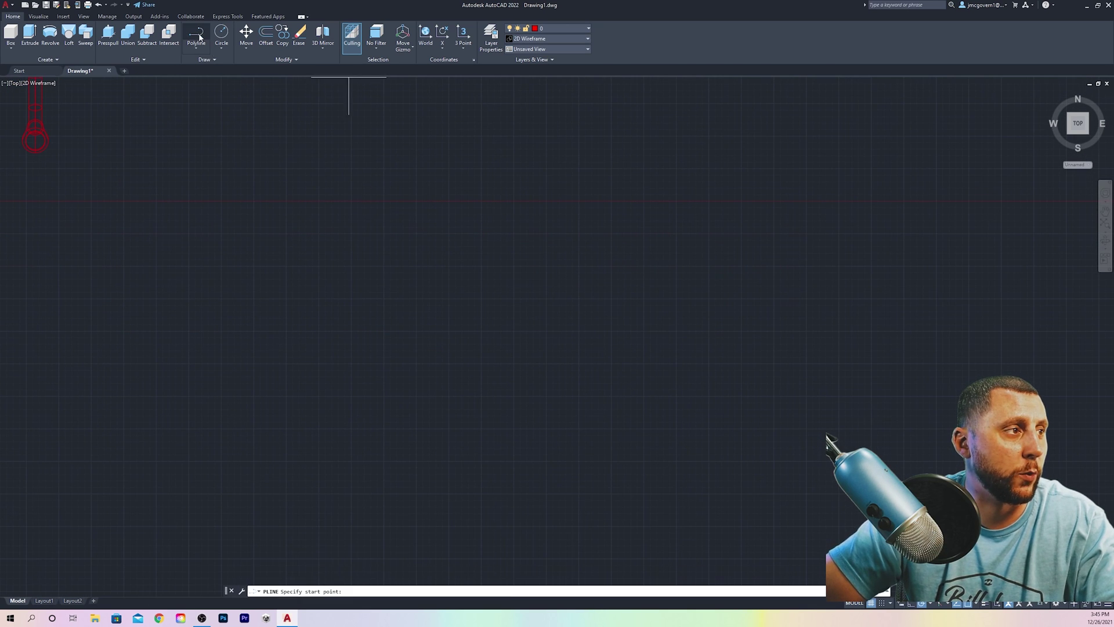
pyautogui.click(421, 256)
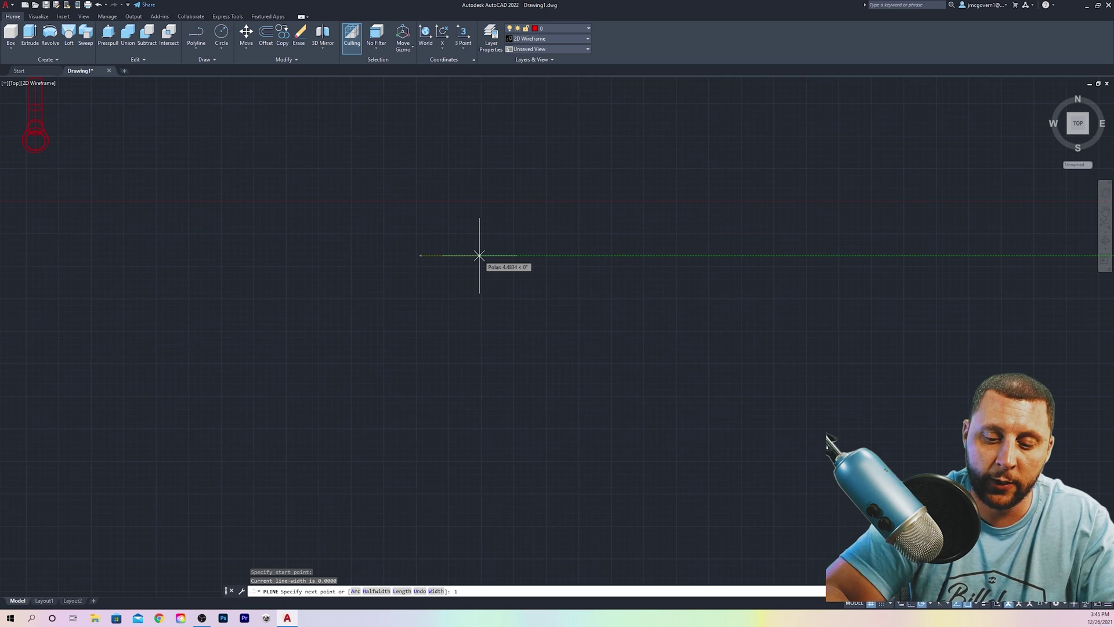
pyautogui.write('10')
pyautogui.press('Return')
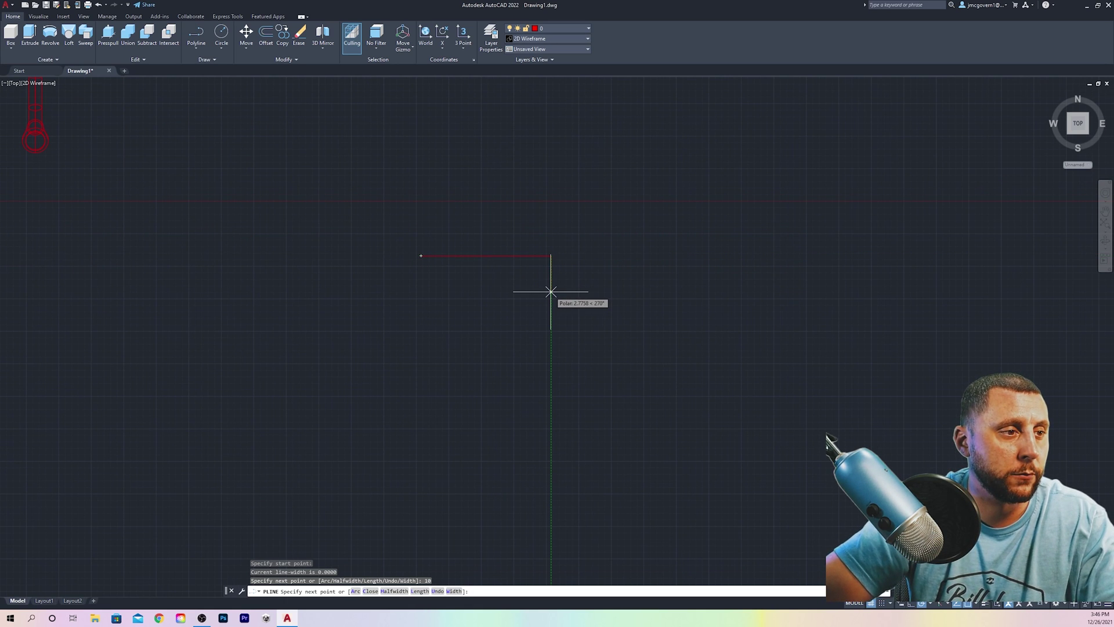
pyautogui.write('2.5')
pyautogui.press('Return')
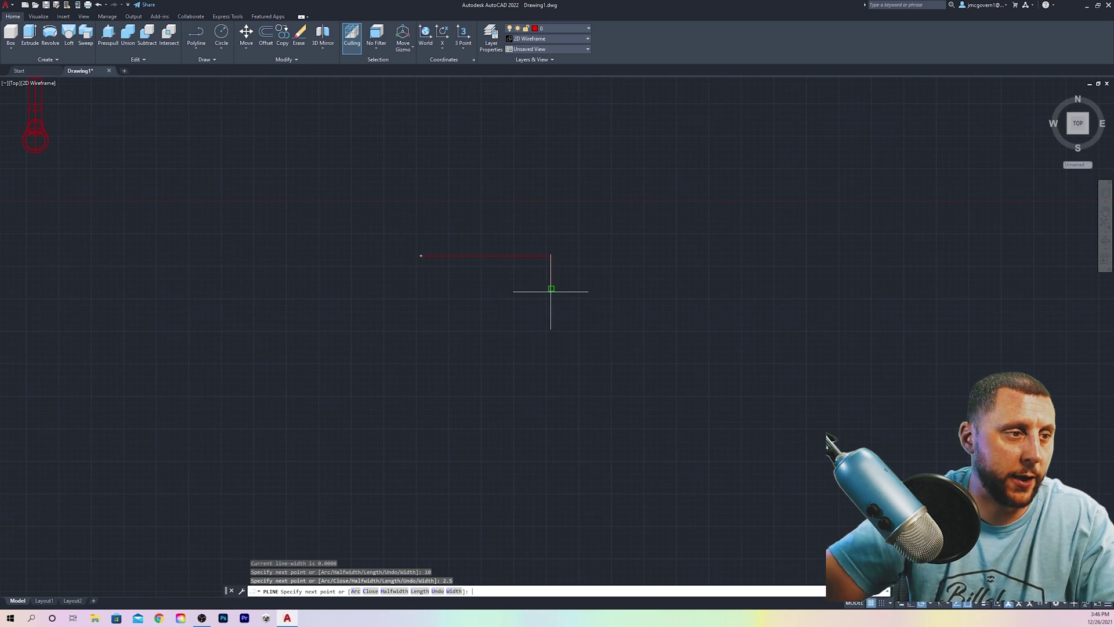
pyautogui.write('10')
pyautogui.press('Return')
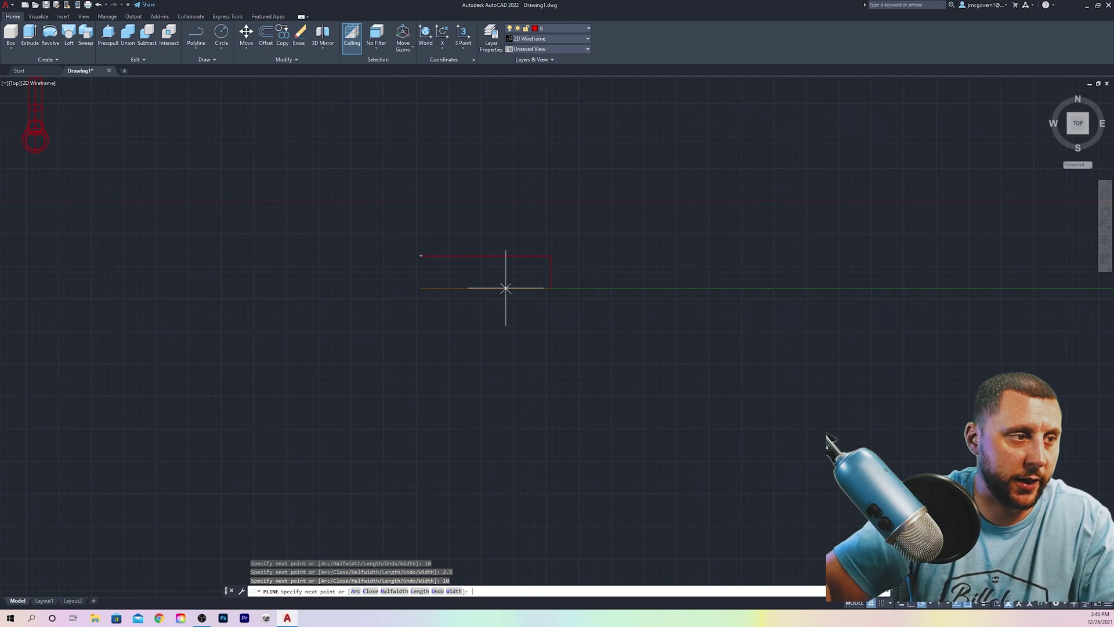
pyautogui.click(420, 256)
pyautogui.scroll(6, 510, 286)
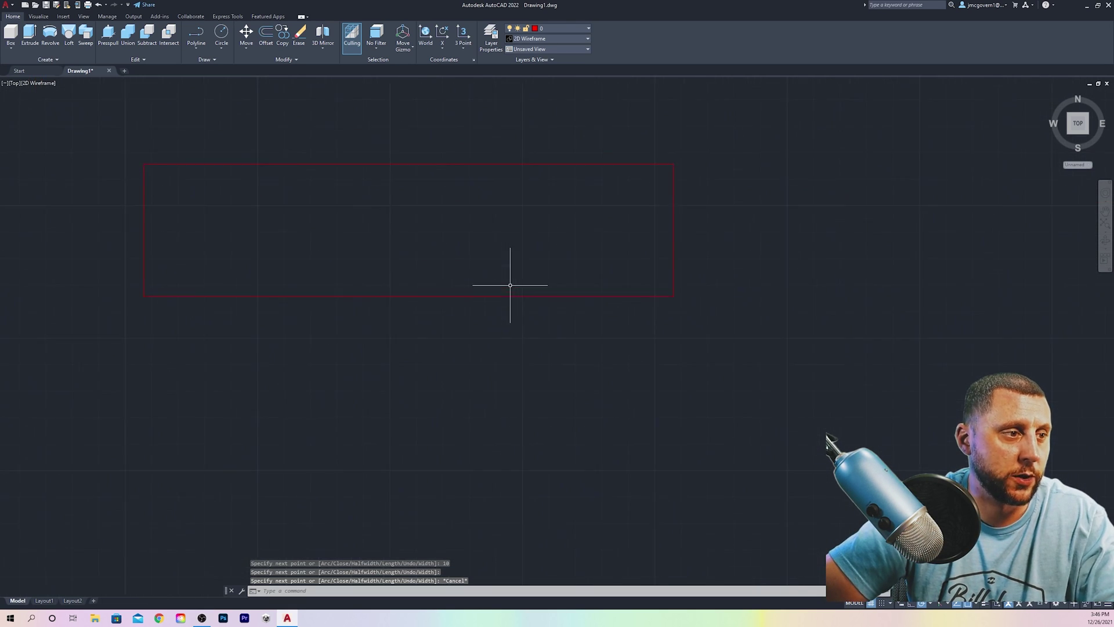
pyautogui.press('Escape')
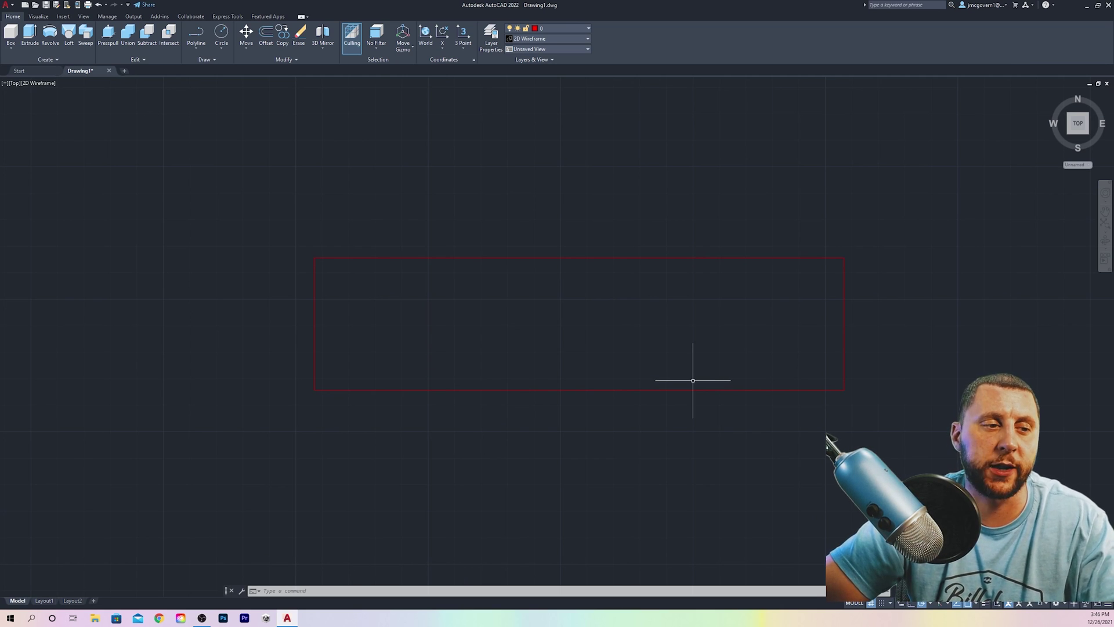
# - Convert both short ends of the outline into arcs bulging out 1 unit
pyautogui.moveTo(696, 389)
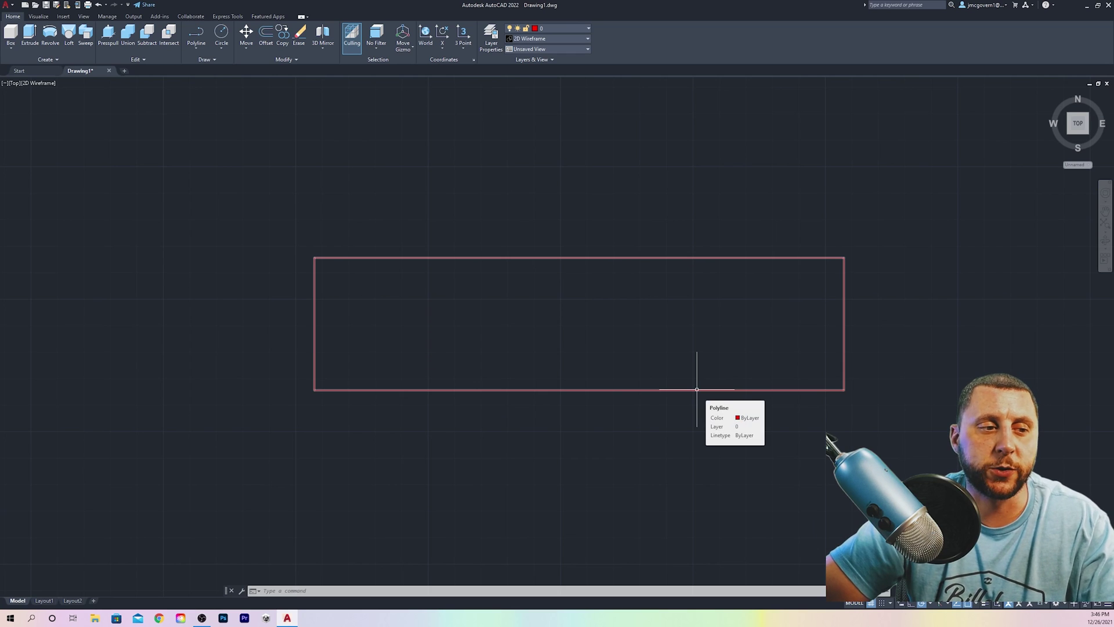
pyautogui.click(696, 389)
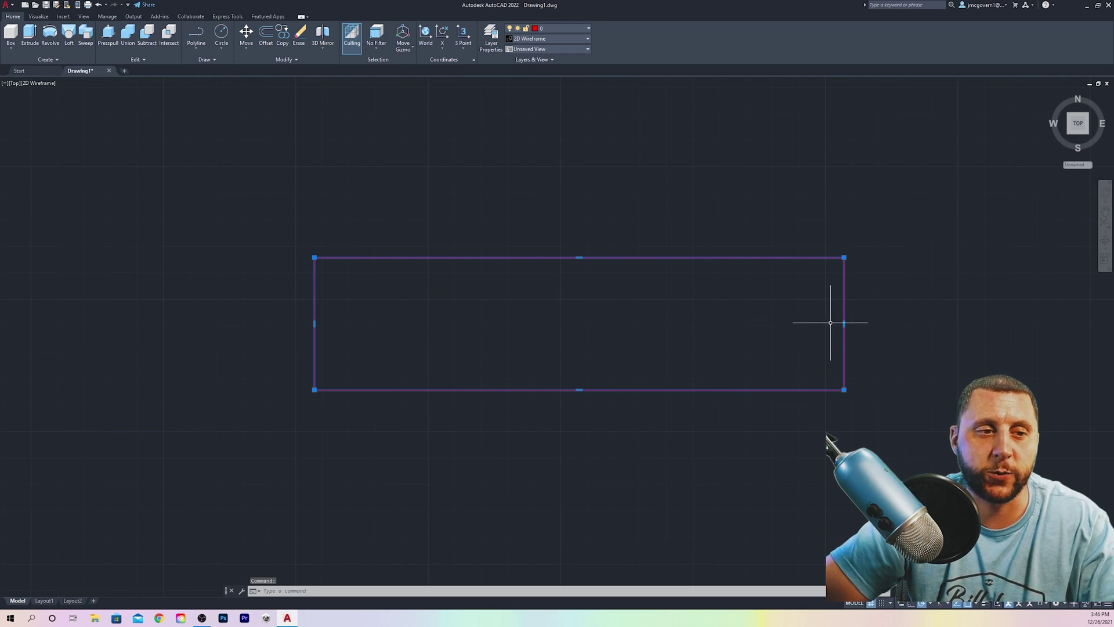
pyautogui.moveTo(844, 324)
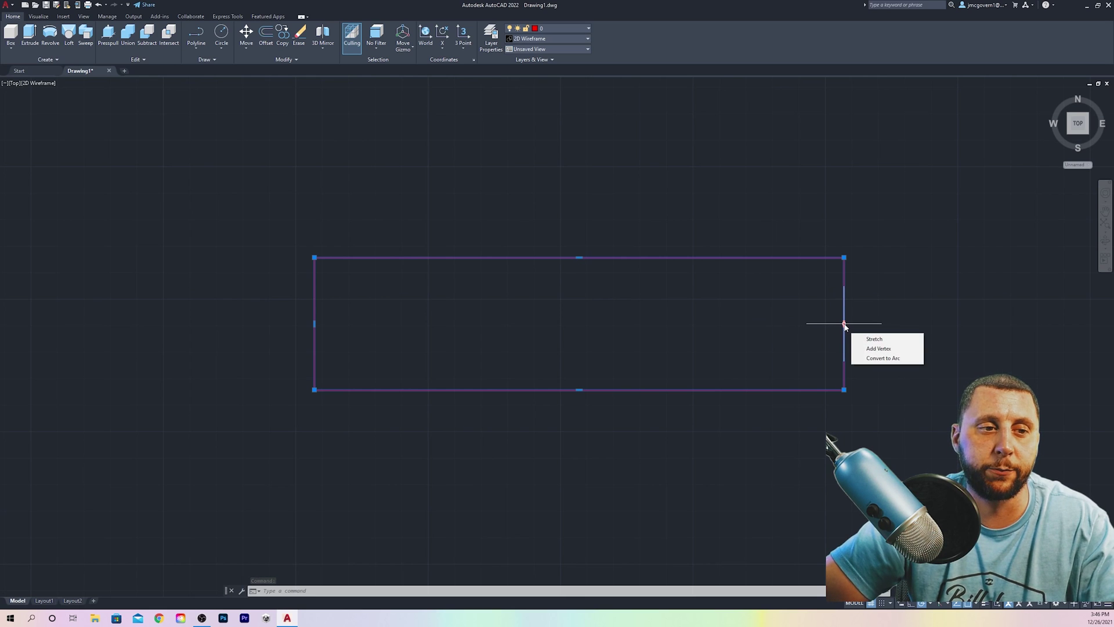
pyautogui.click(883, 358)
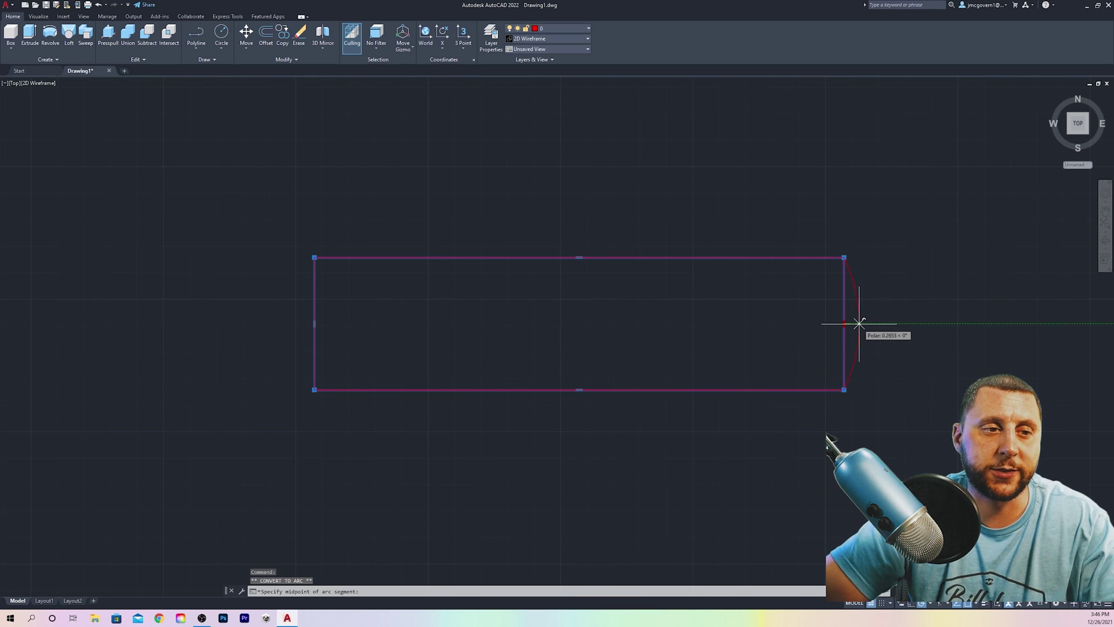
pyautogui.write('1')
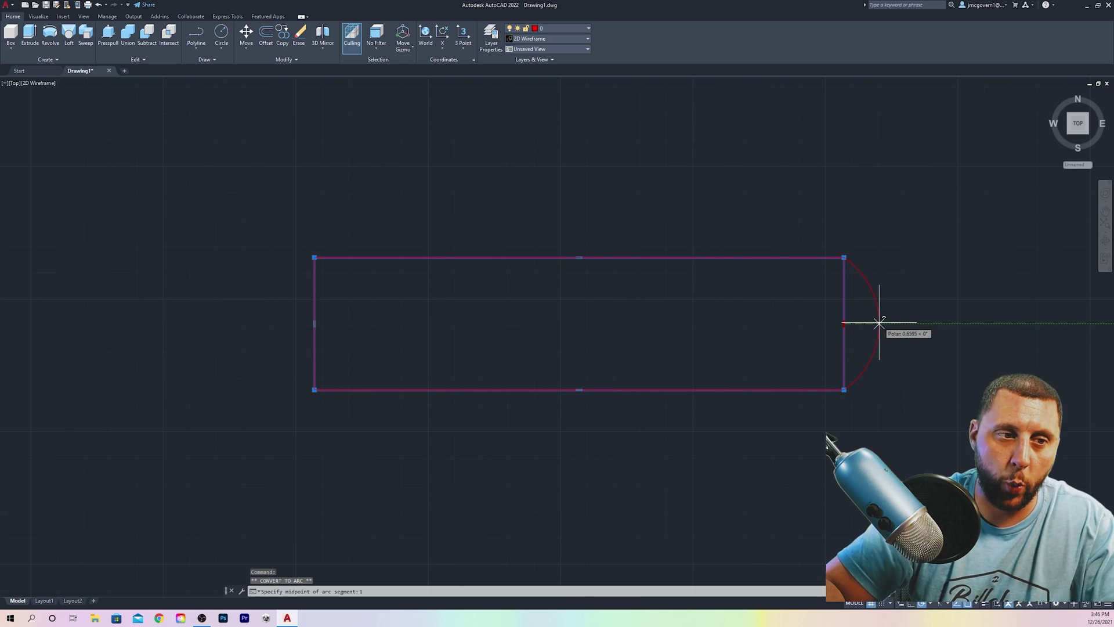
pyautogui.press('Return')
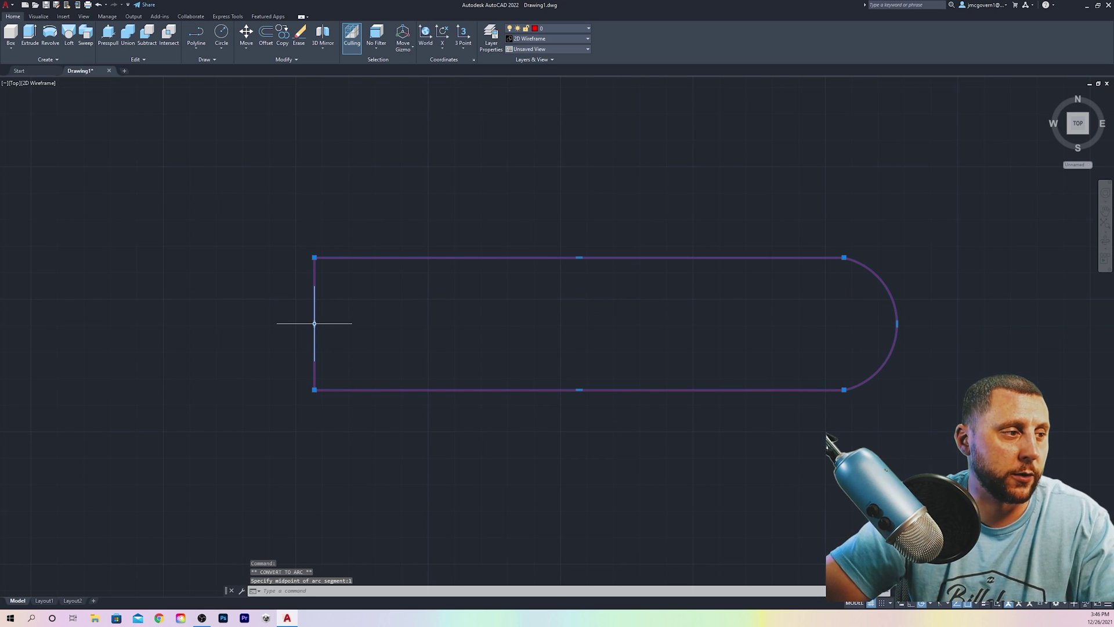
pyautogui.moveTo(314, 323)
pyautogui.click(342, 356)
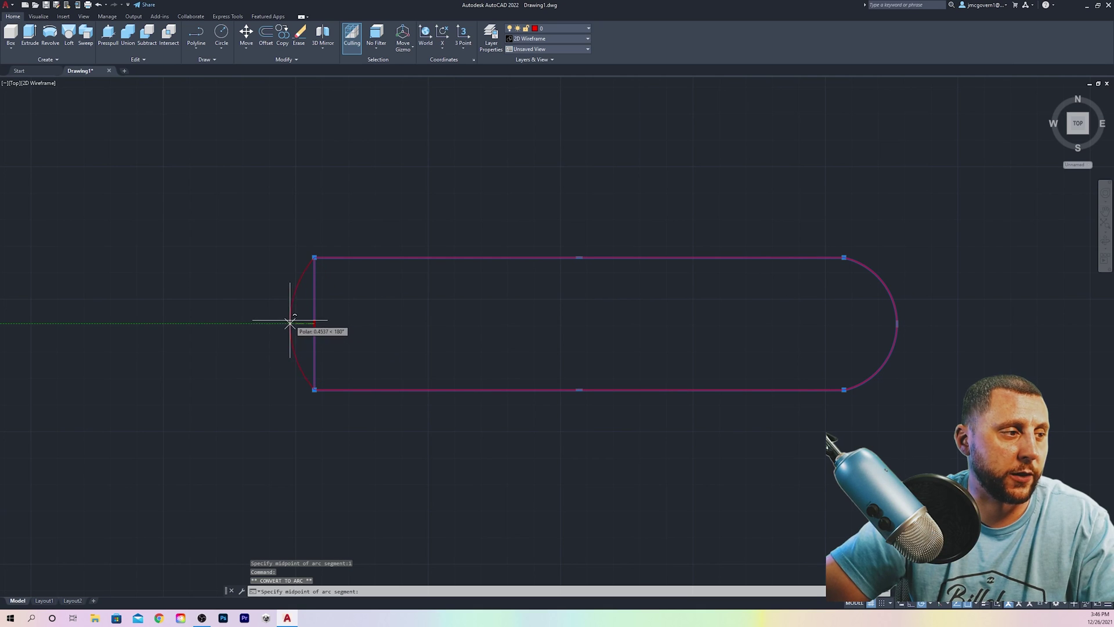
pyautogui.write('1')
pyautogui.press('Return')
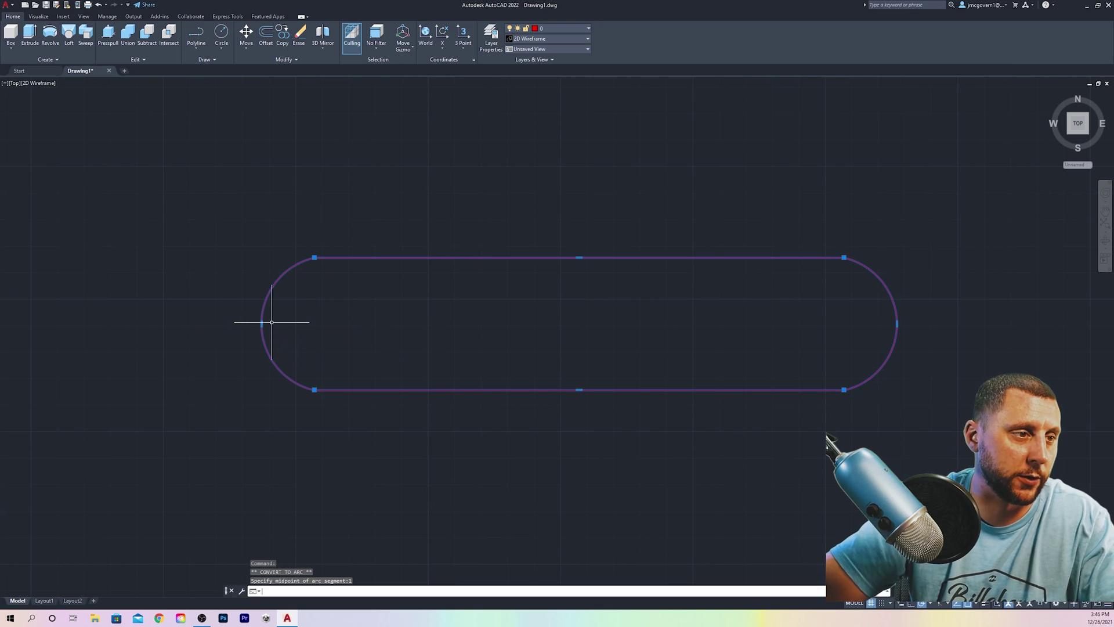
# - Bow the top and bottom long sides outward into arcs of 0.25
pyautogui.moveTo(579, 257)
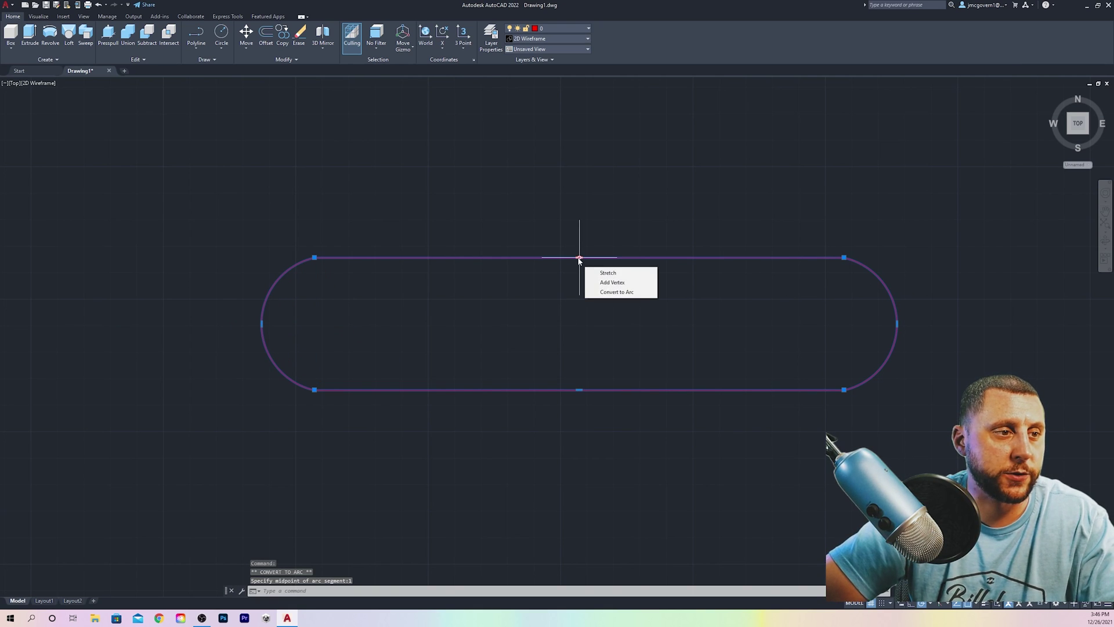
pyautogui.click(601, 293)
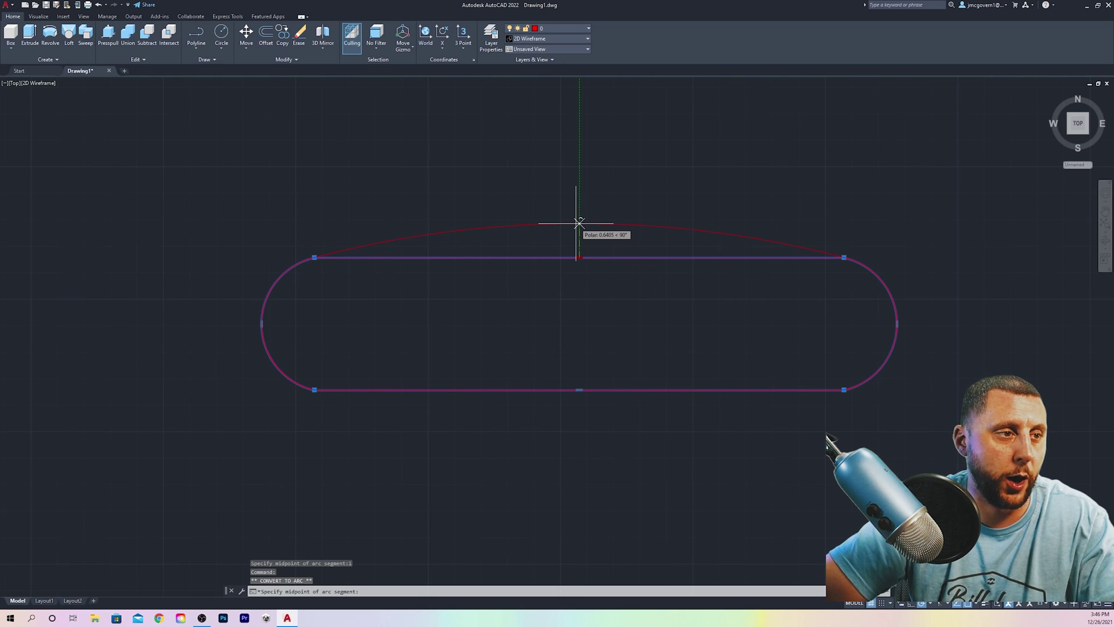
pyautogui.write('.25')
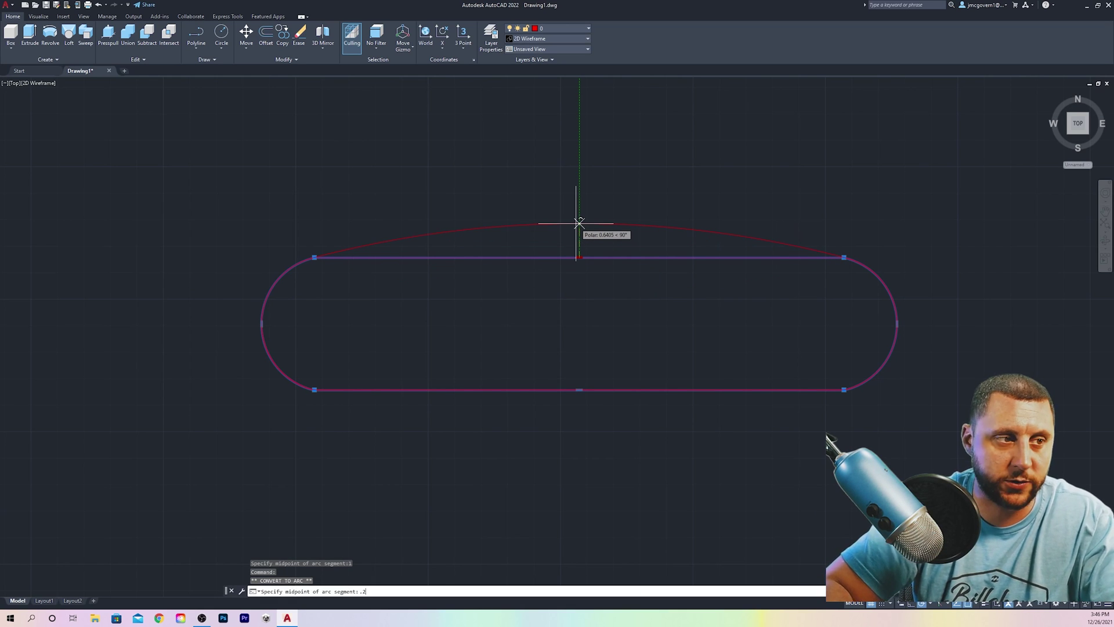
pyautogui.press('Return')
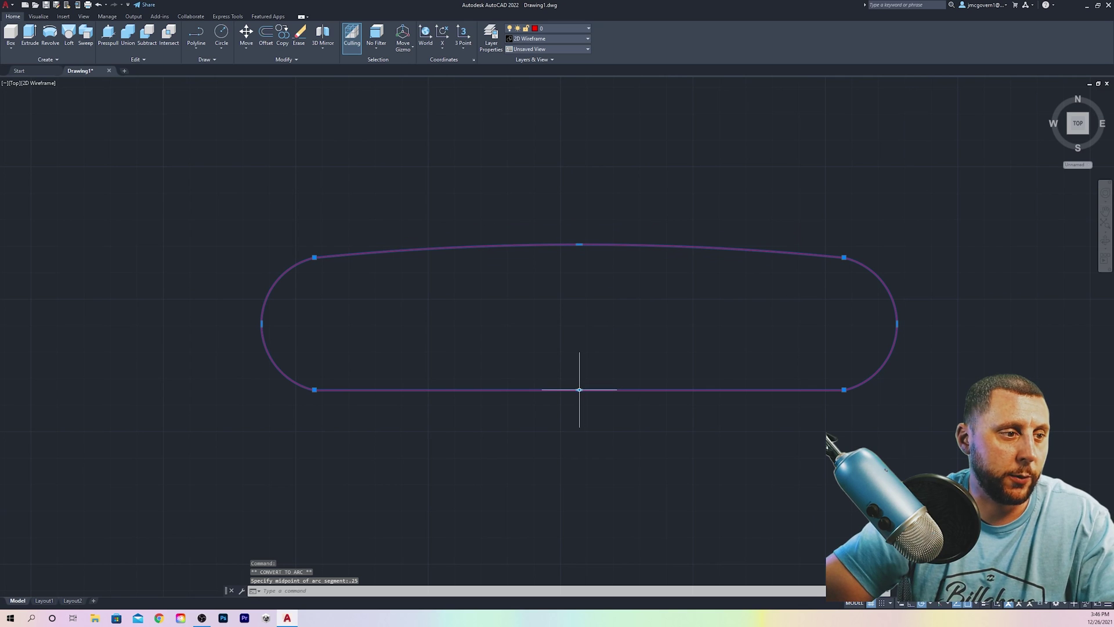
pyautogui.moveTo(579, 390)
pyautogui.click(618, 424)
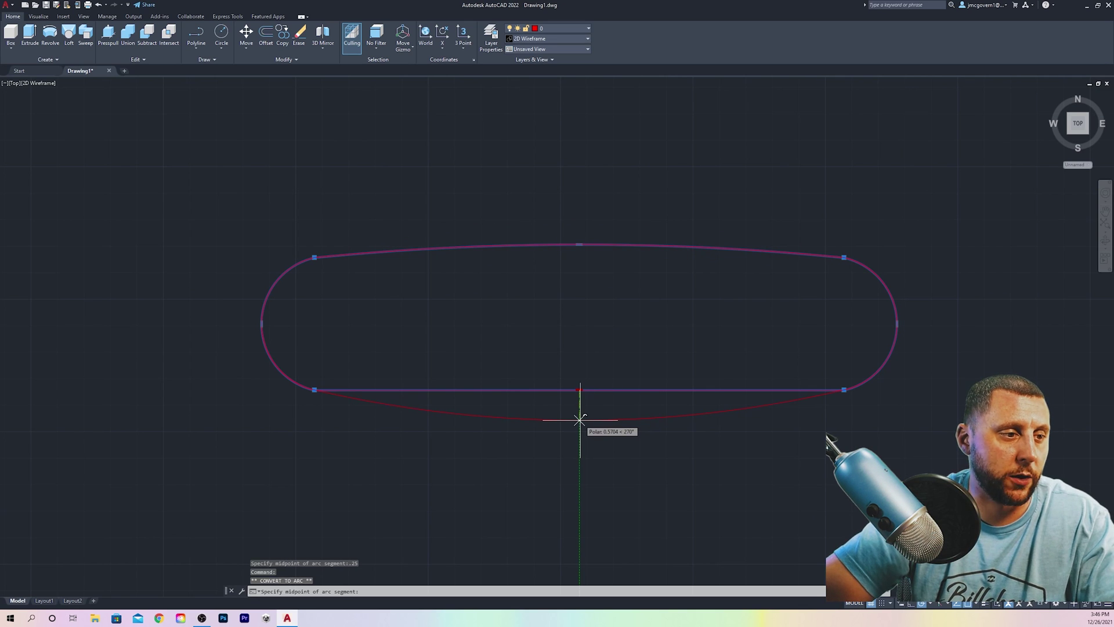
pyautogui.write('.25')
pyautogui.press('Return')
pyautogui.press('Escape')
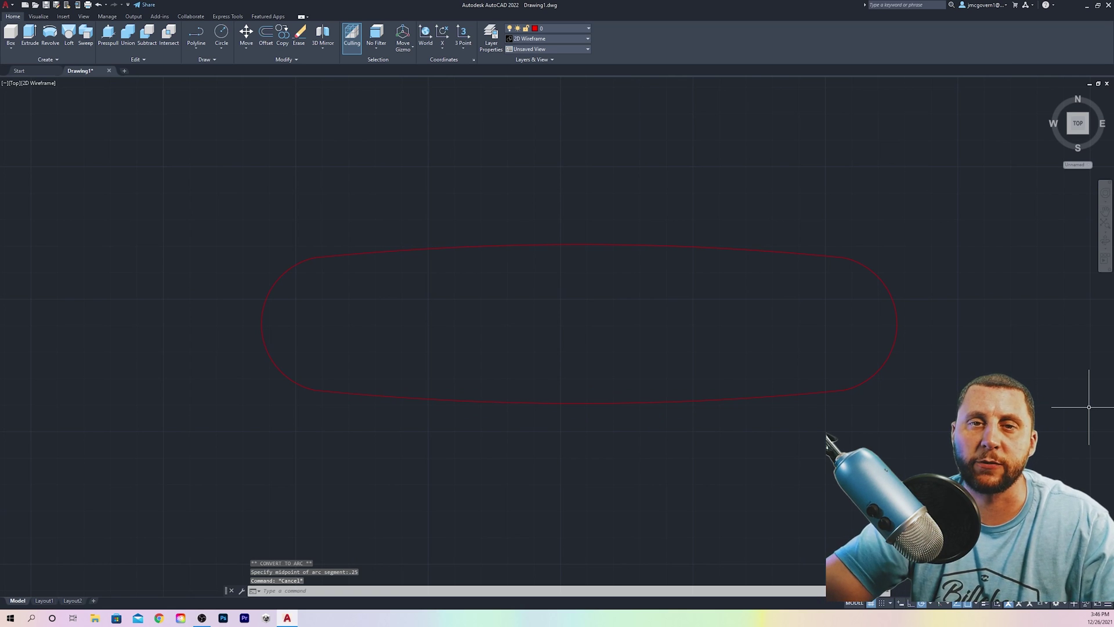
# - Draw a temporary centre line across the outline from end to end
pyautogui.click(196, 47)
pyautogui.click(203, 98)
pyautogui.click(261, 323)
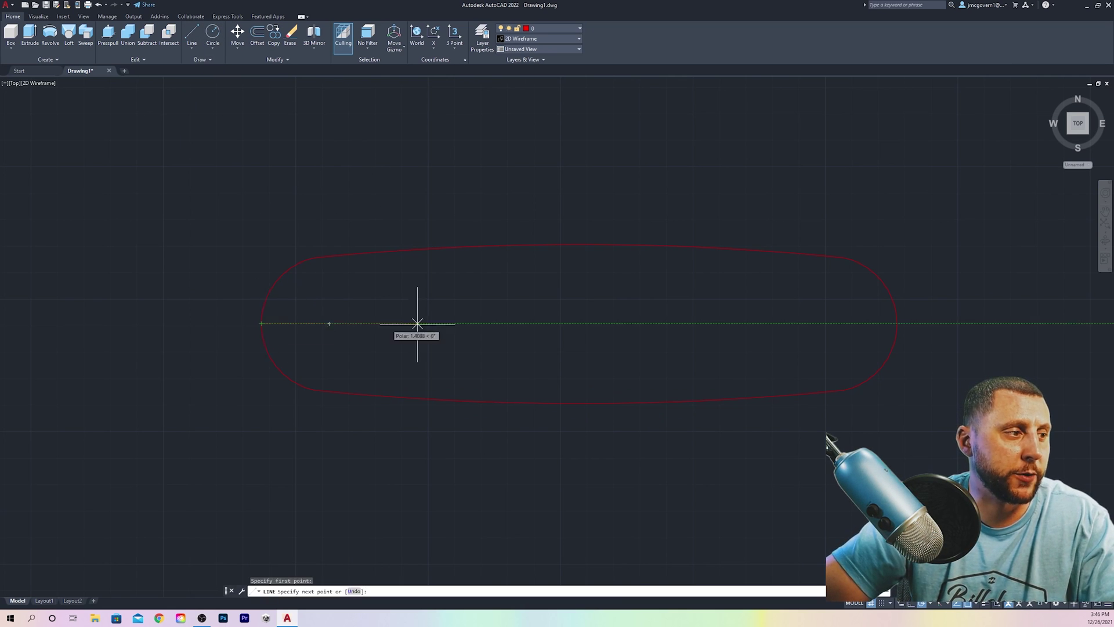
pyautogui.click(897, 323)
pyautogui.press('Escape')
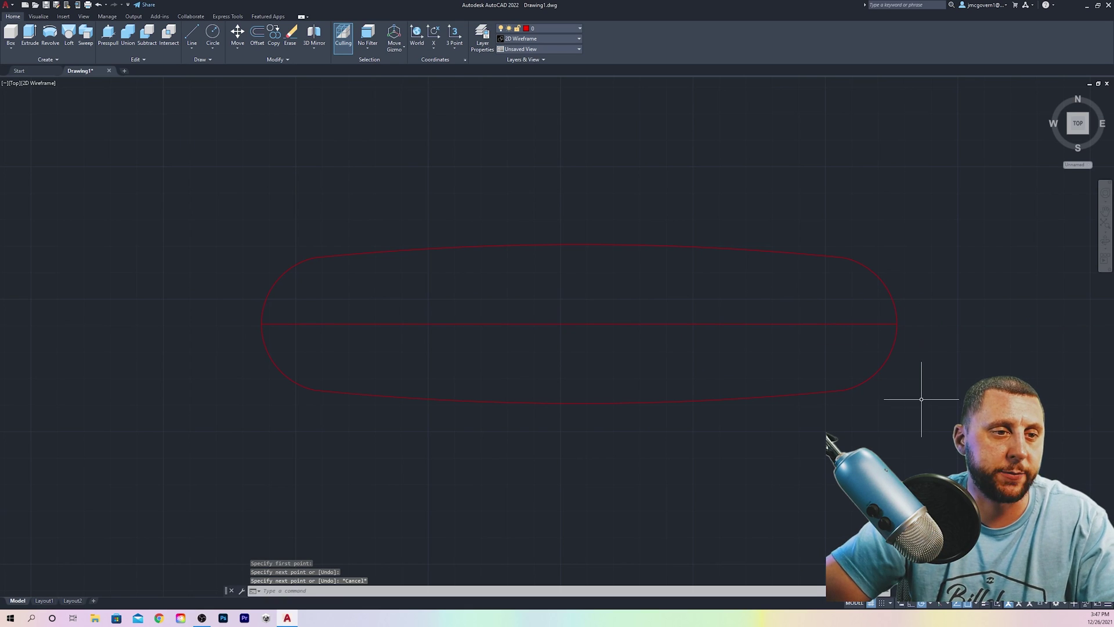
# - Draw a 1.5-diameter circle centred on the centre line's midpoint
pyautogui.click(212, 32)
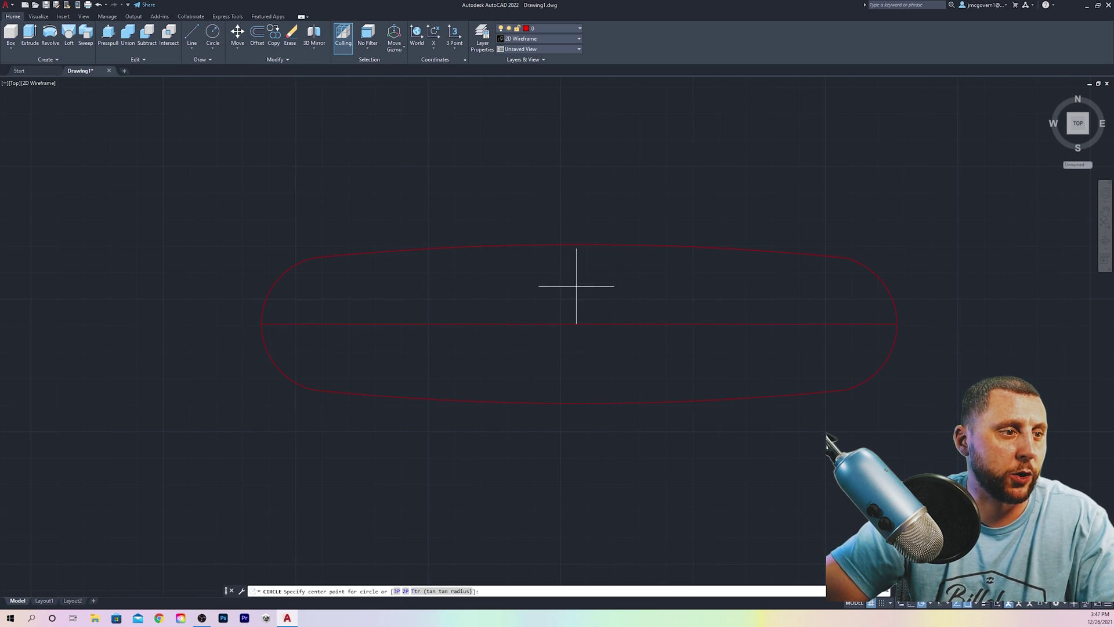
pyautogui.click(582, 323)
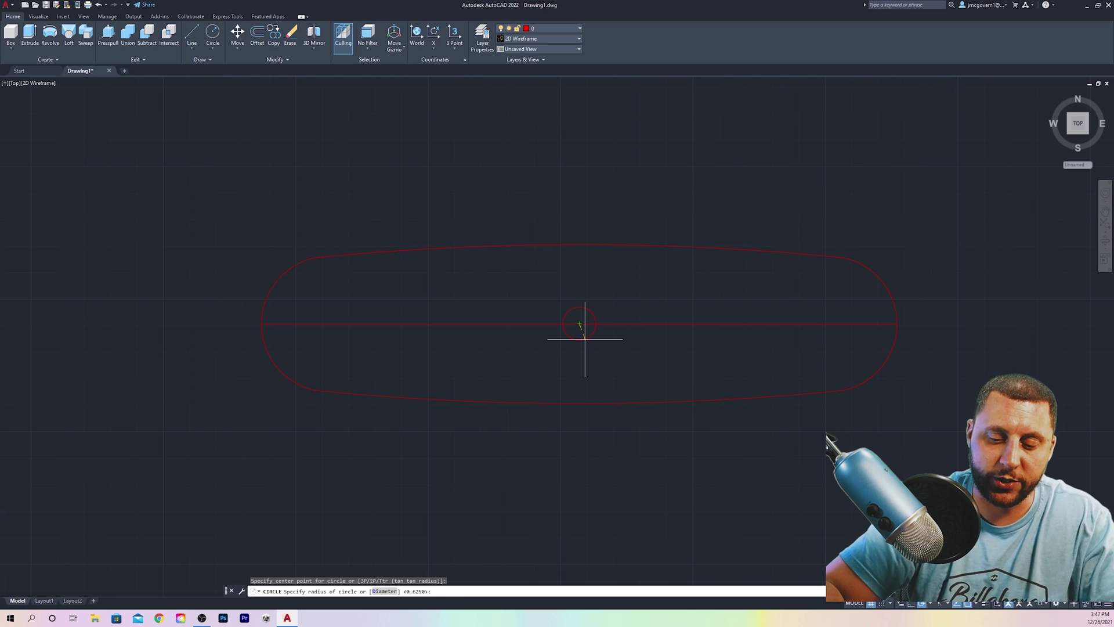
pyautogui.write('d')
pyautogui.press('Return')
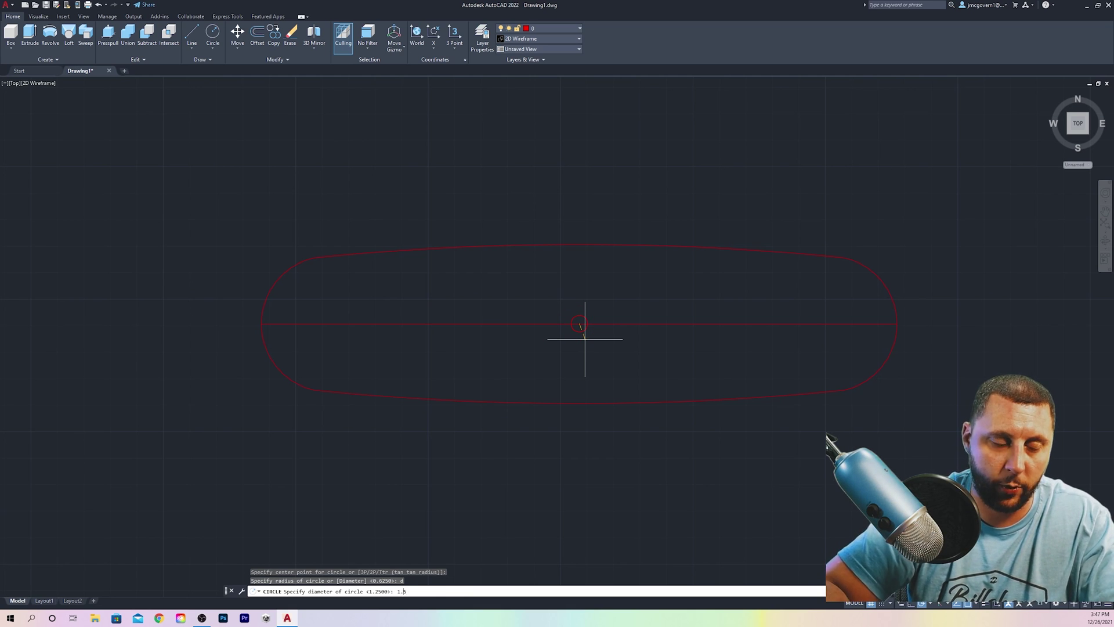
pyautogui.write('1.5')
pyautogui.press('Return')
# - Erase the centre line and switch to the SE isometric view
pyautogui.scroll(2, 587, 335)
pyautogui.moveTo(723, 315); pyautogui.dragTo(687, 255)
pyautogui.press('Delete')
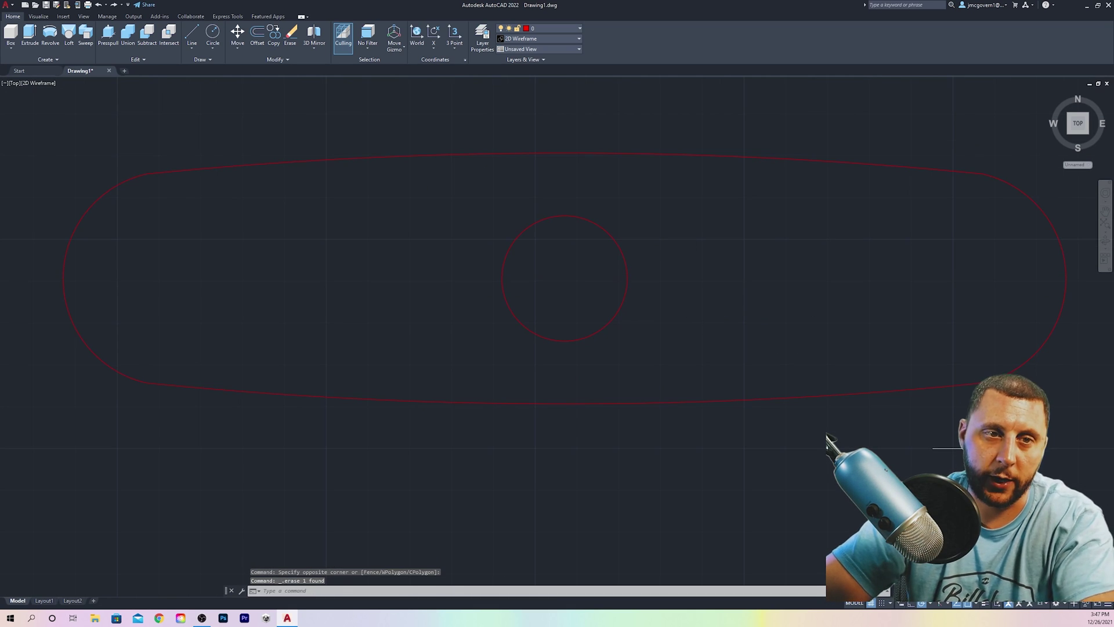
pyautogui.click(1089, 138)
# - Extrude the slot outline -1/4 into a solid base
pyautogui.press('Escape')
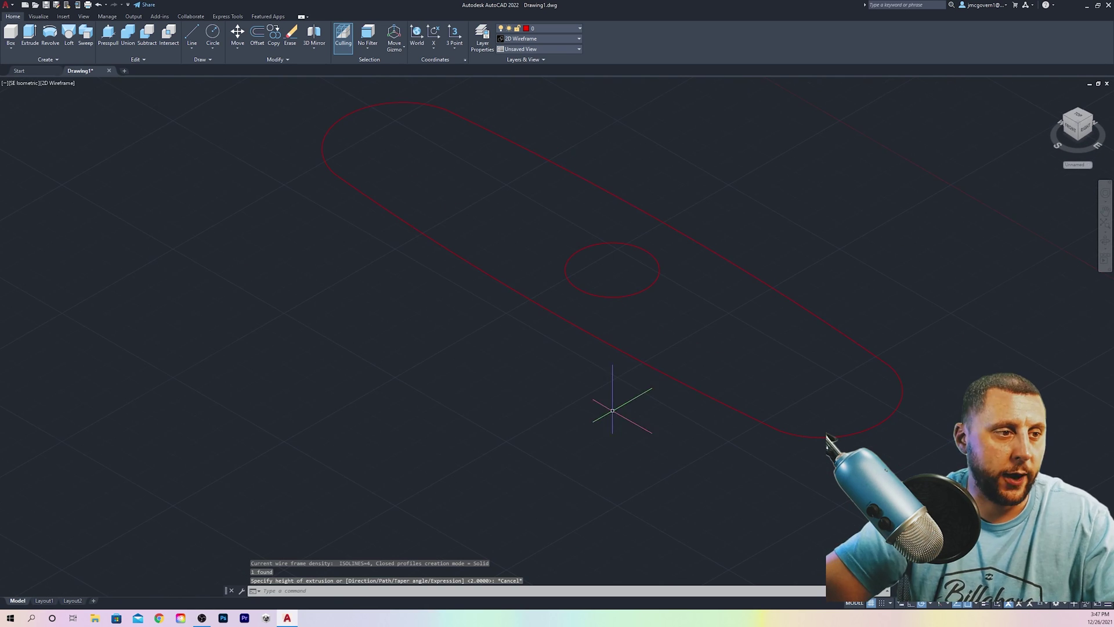
pyautogui.click(666, 355)
pyautogui.click(645, 373)
pyautogui.write('ext')
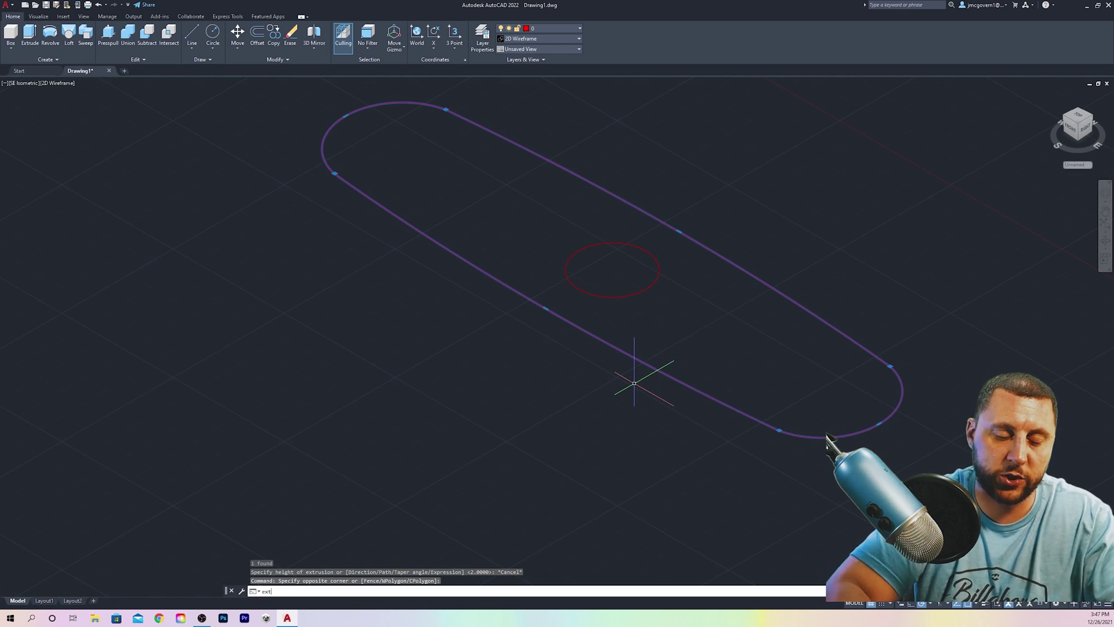
pyautogui.press('Return')
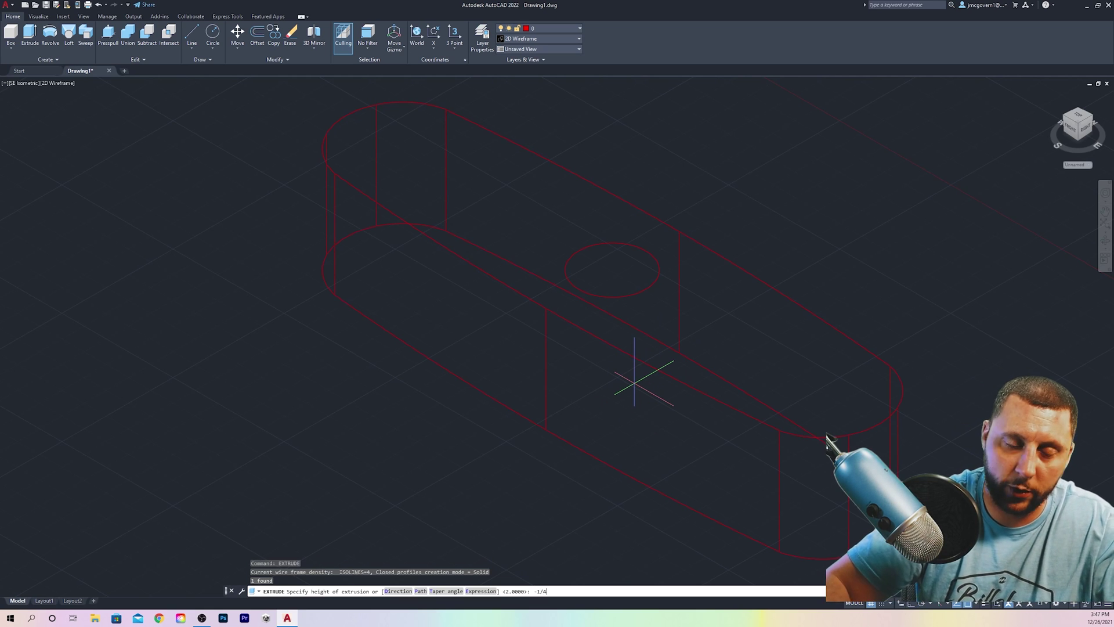
pyautogui.write('-1/4')
pyautogui.press('Return')
# - Fillet the base's four top edges with a 1/8 radius using FILLETEDGE
pyautogui.write('f')
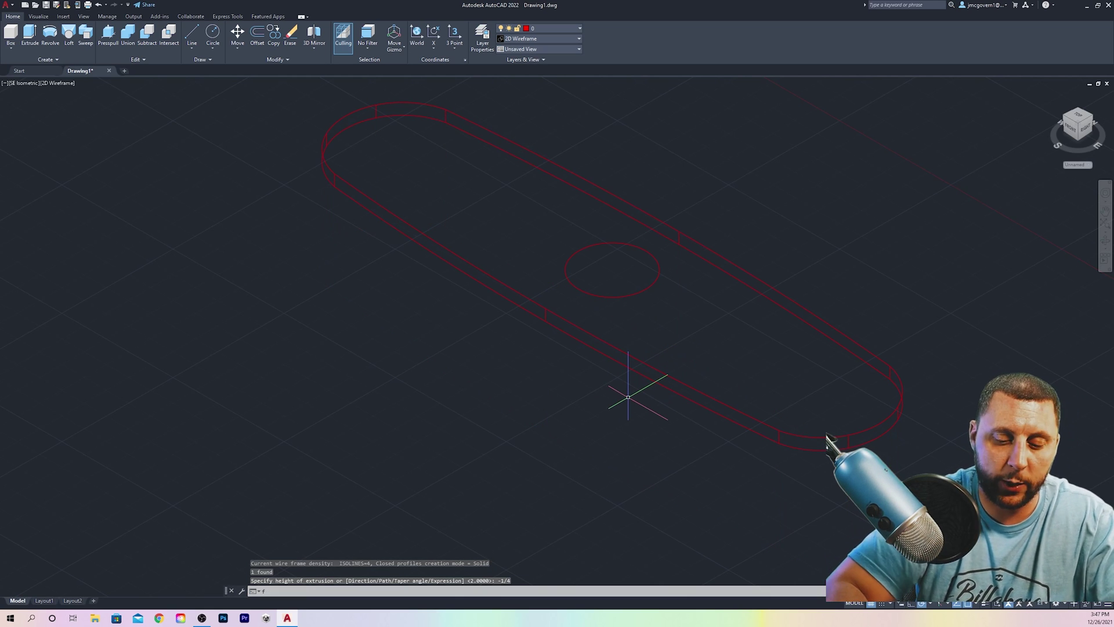
pyautogui.write('illetedge')
pyautogui.press('Return')
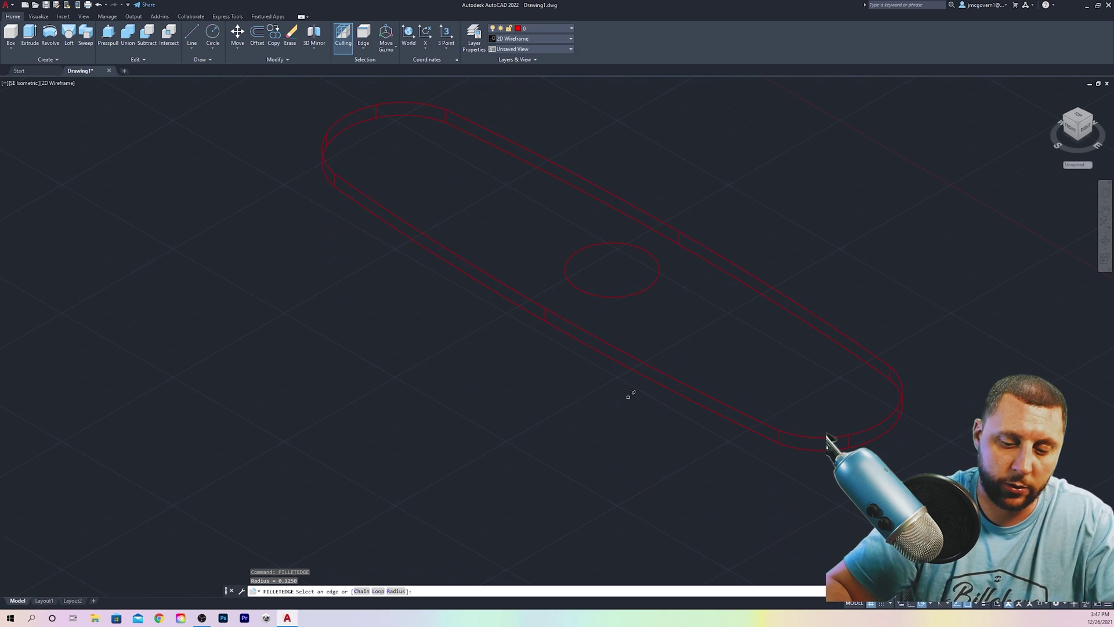
pyautogui.press('Return')
pyautogui.write('1/8')
pyautogui.press('Return')
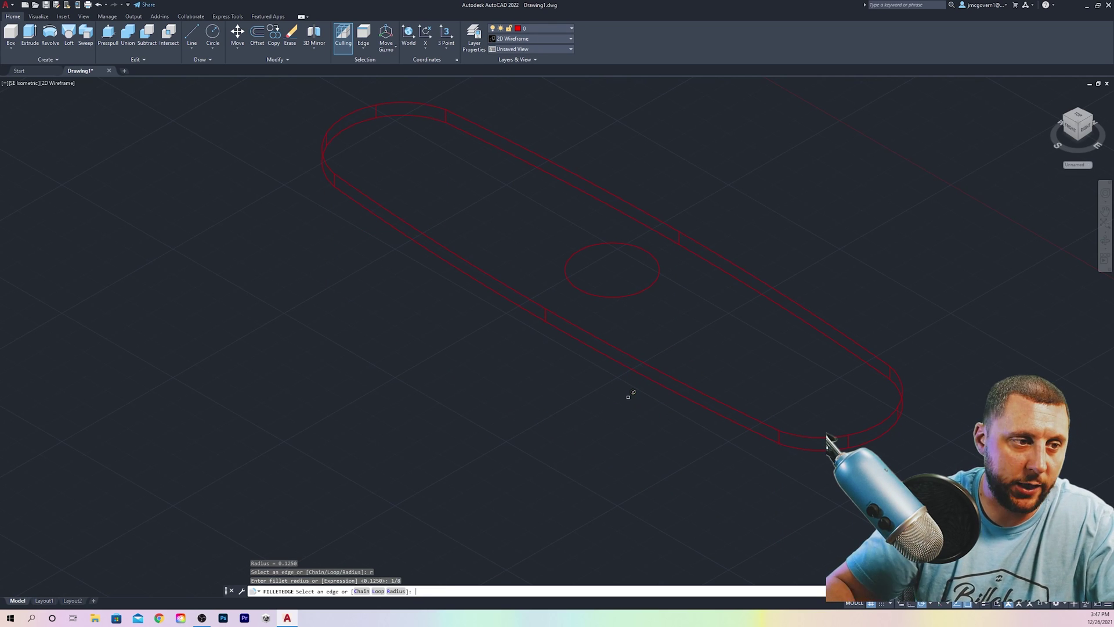
pyautogui.click(632, 360)
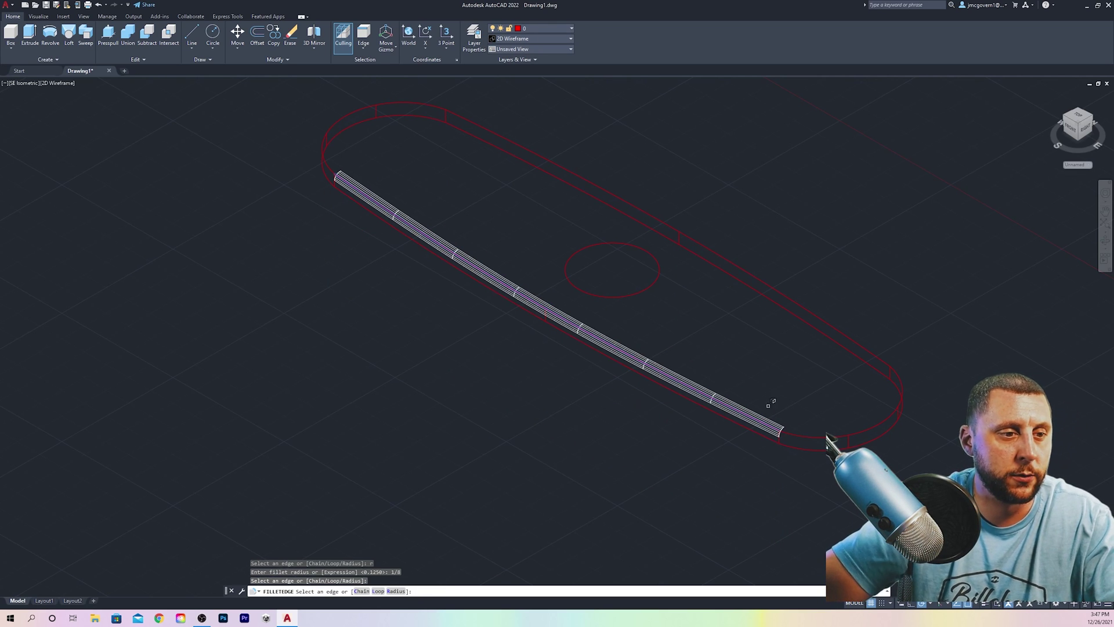
pyautogui.click(809, 438)
pyautogui.click(829, 329)
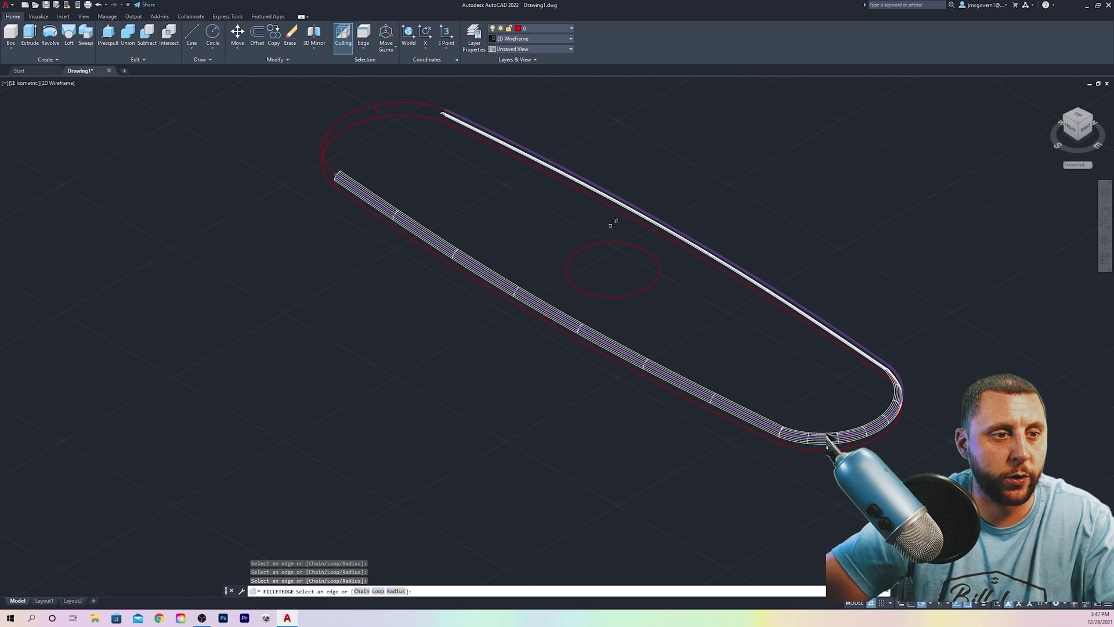
pyautogui.click(362, 109)
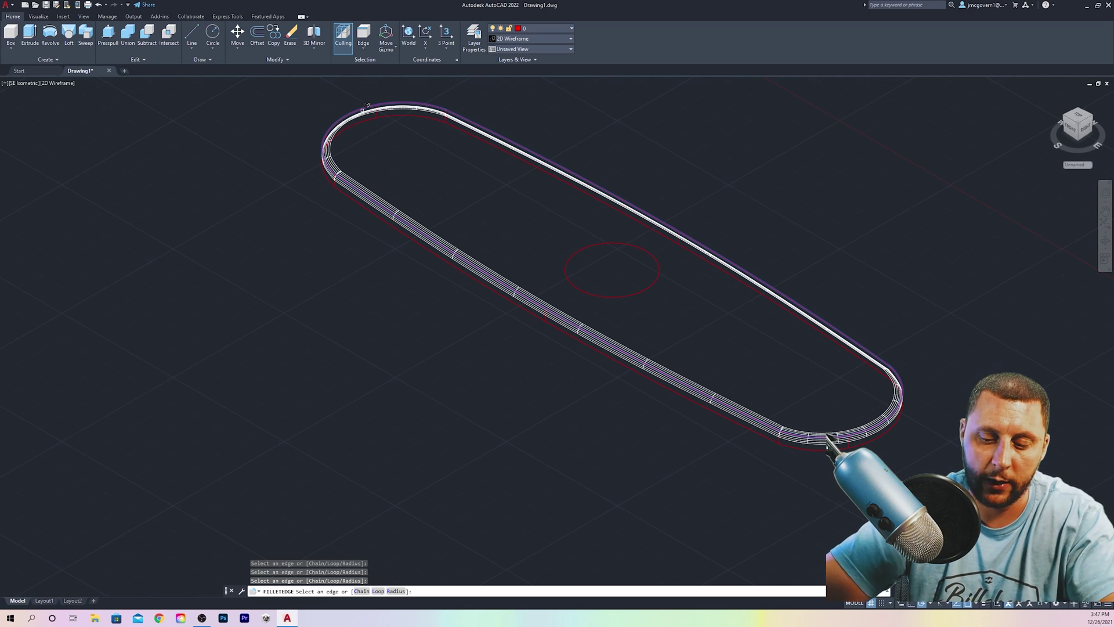
pyautogui.press('Return')
pyautogui.press('Return')
# - Select the centre circle and begin extruding it
pyautogui.click(611, 281)
pyautogui.click(601, 302)
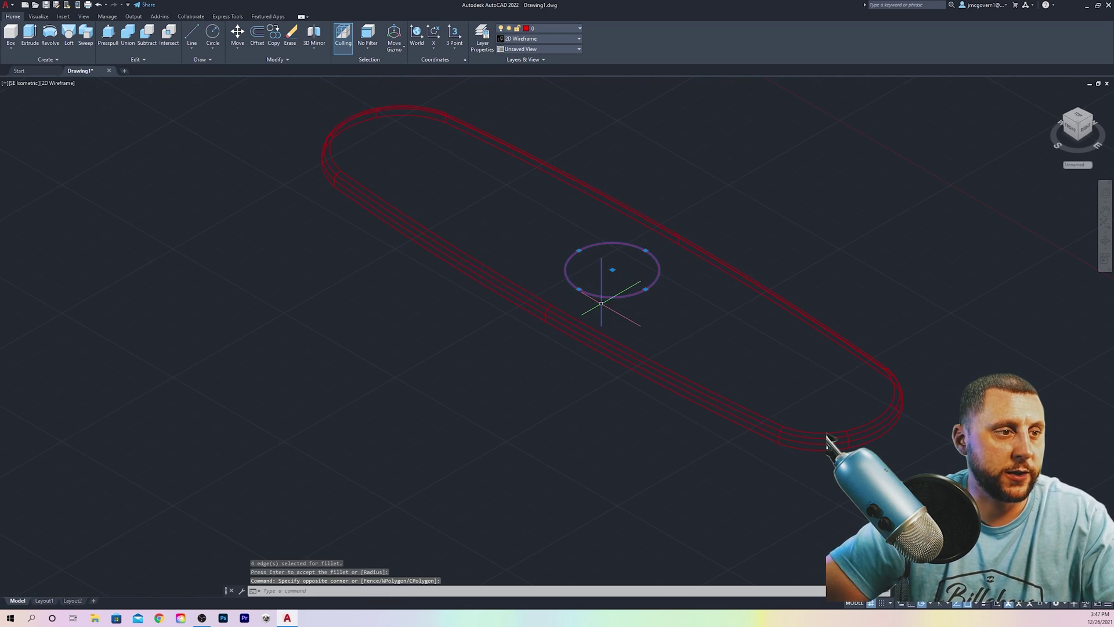
pyautogui.write('exrud')
pyautogui.press('Return')
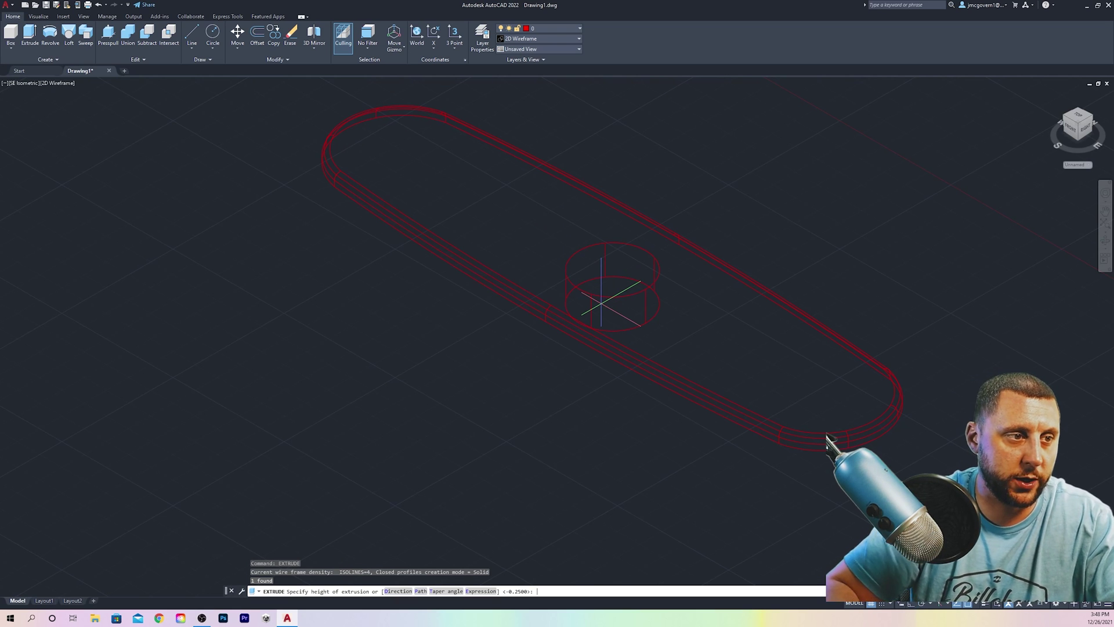
# - Extrude the circle 2 units into a cylinder
pyautogui.write('2')
pyautogui.press('Return')
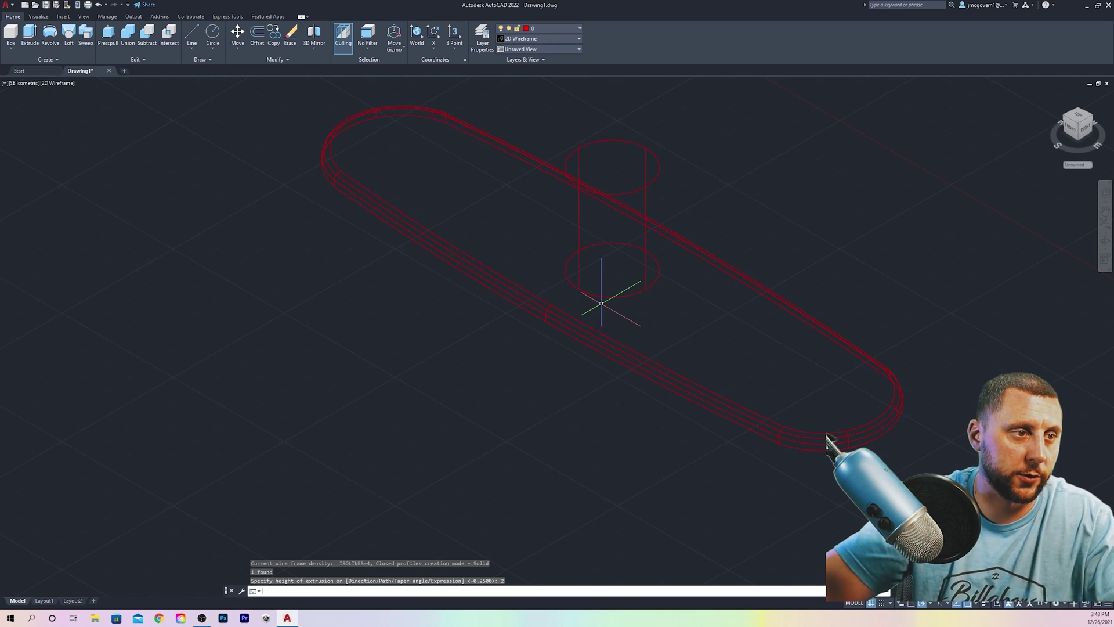
pyautogui.scroll(2, 830, 441)
# - Draw a 1.5-diameter circle centred on the cylinder's top face
pyautogui.write('c')
pyautogui.press('Return')
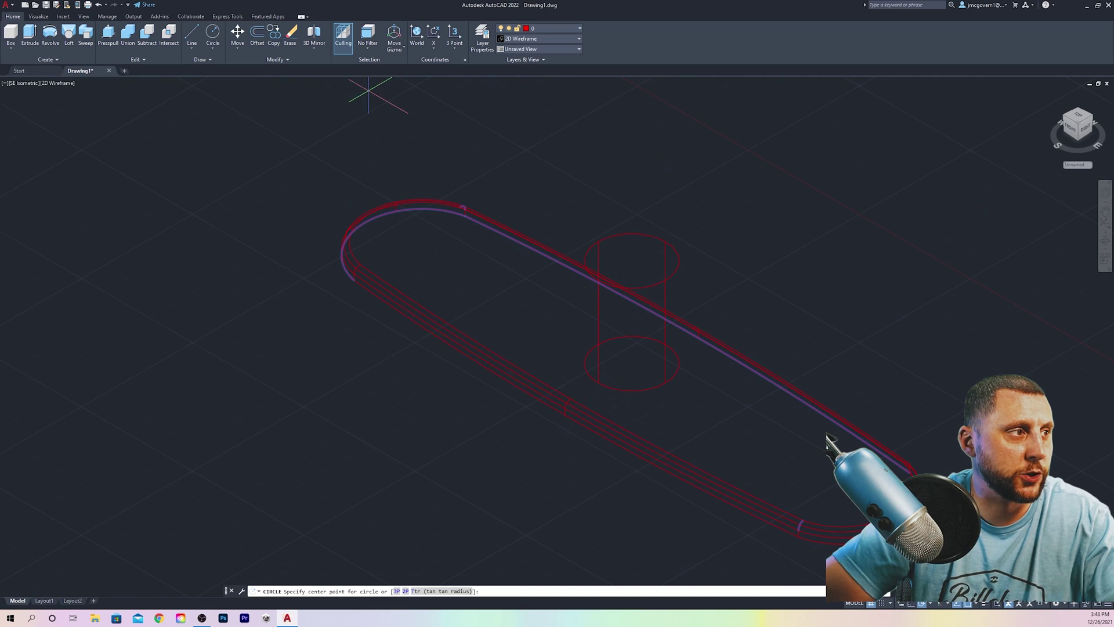
pyautogui.click(633, 259)
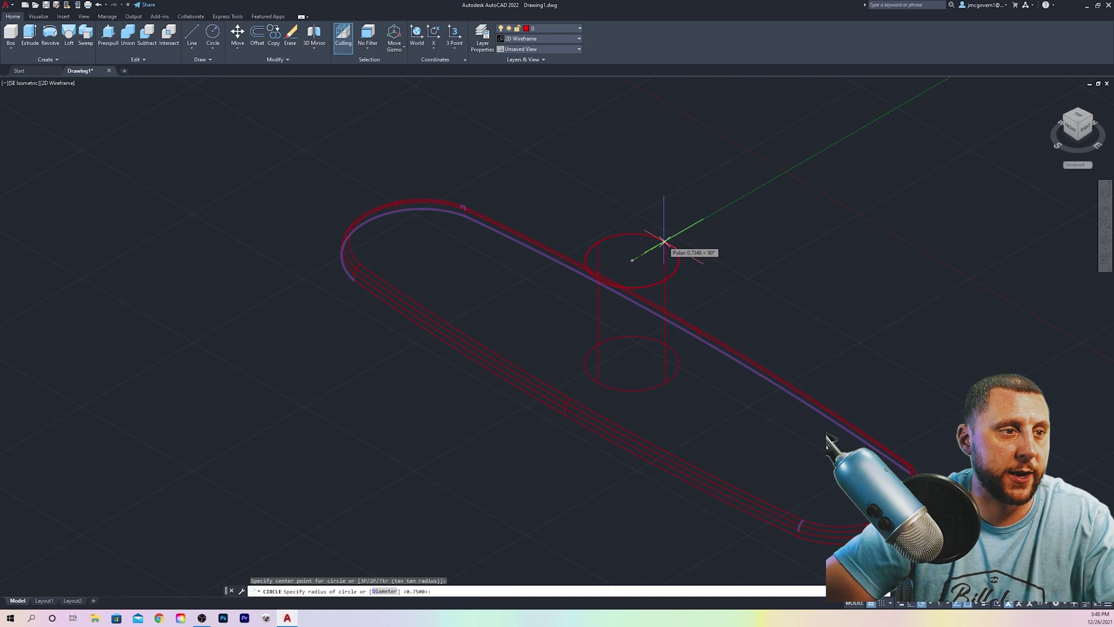
pyautogui.write('d')
pyautogui.press('Return')
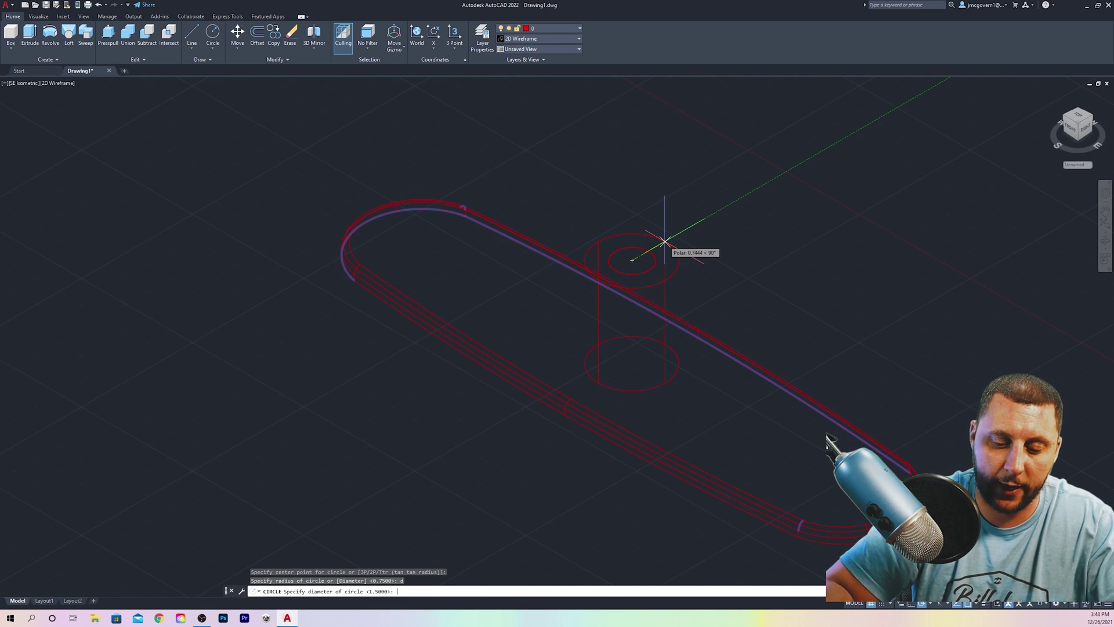
pyautogui.write('1.5')
pyautogui.press('Return')
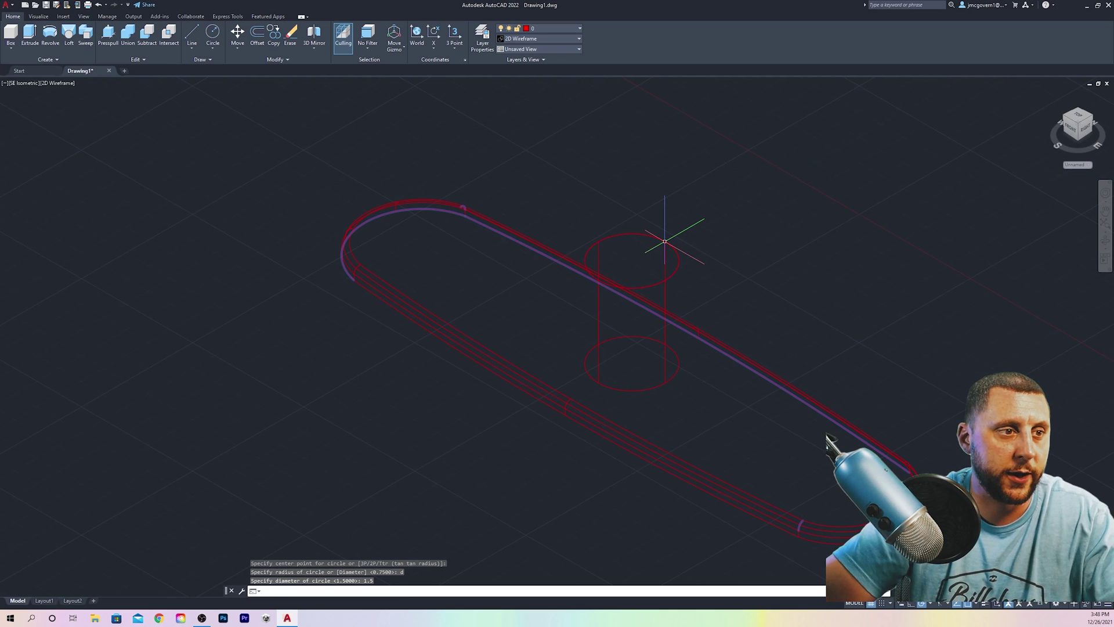
pyautogui.click(675, 271)
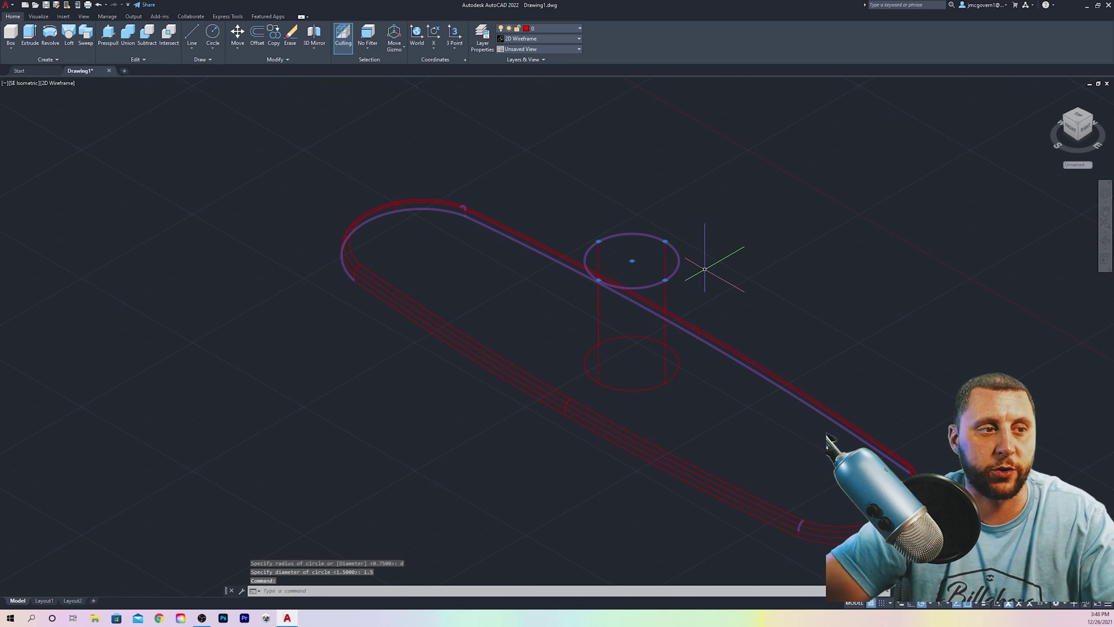
pyautogui.press('Escape')
pyautogui.click(11, 48)
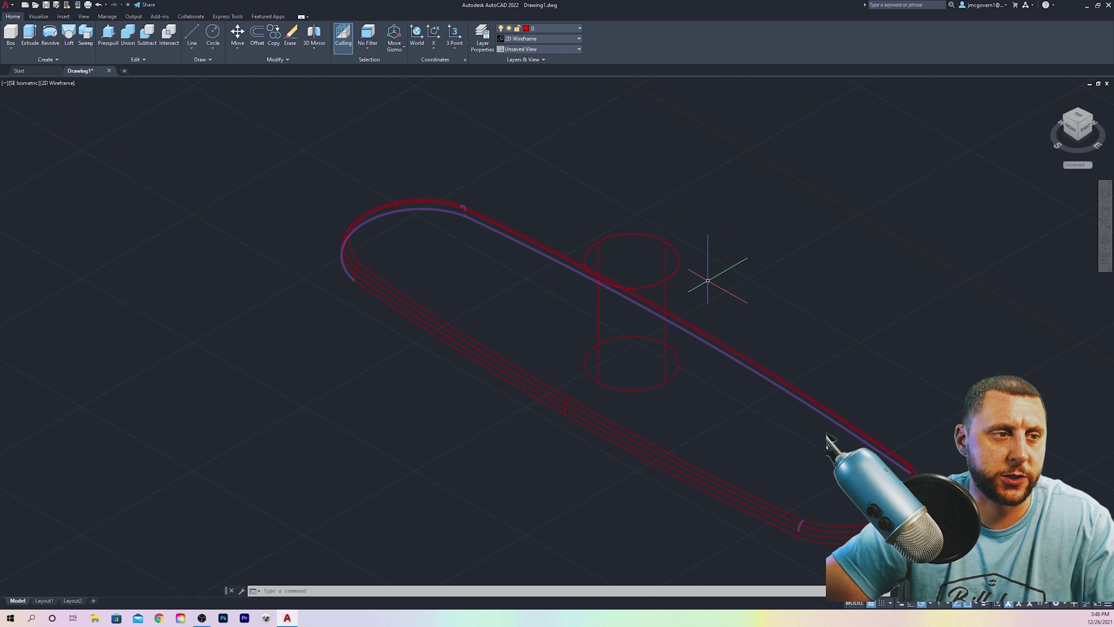
pyautogui.scroll(4, 706, 269)
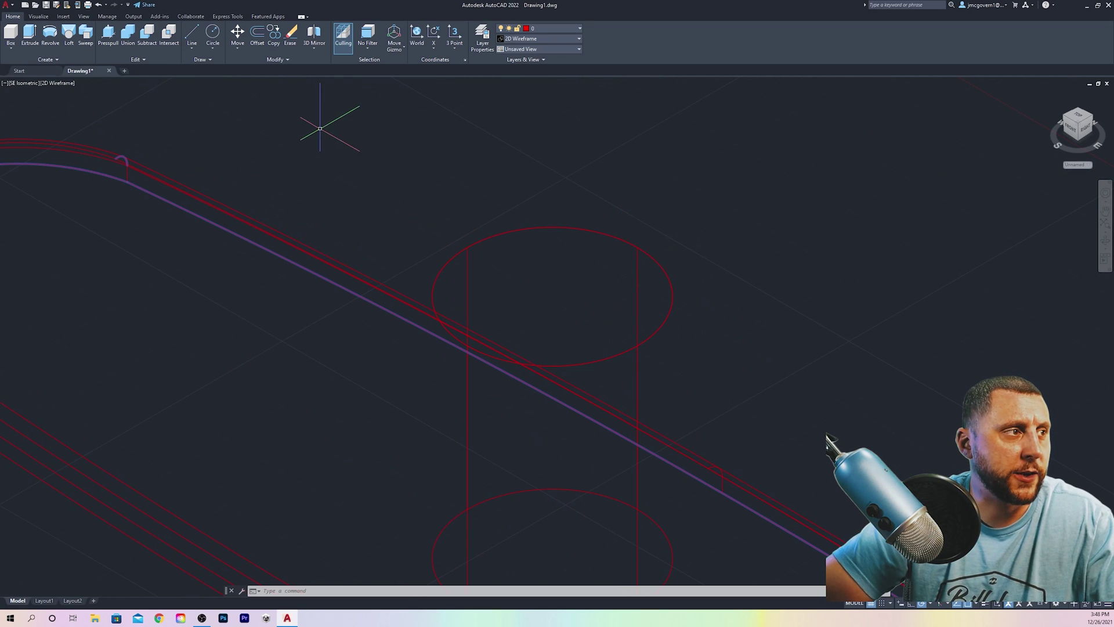
# - Draw a 1-diameter circle centred on the cylinder's top
pyautogui.click(212, 34)
pyautogui.click(552, 296)
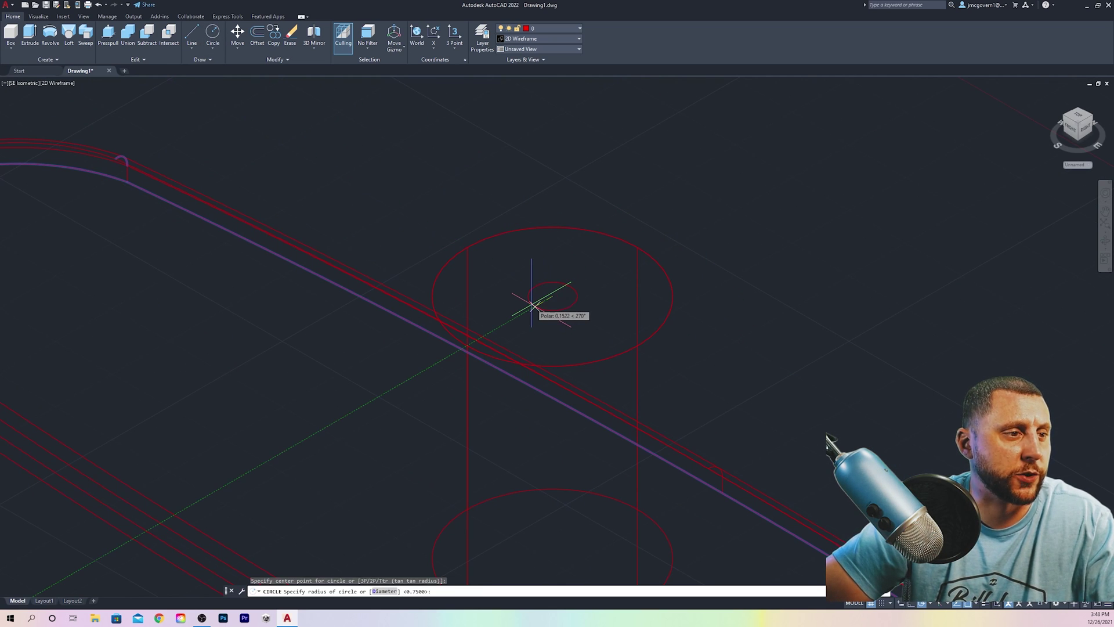
pyautogui.write('d')
pyautogui.press('Return')
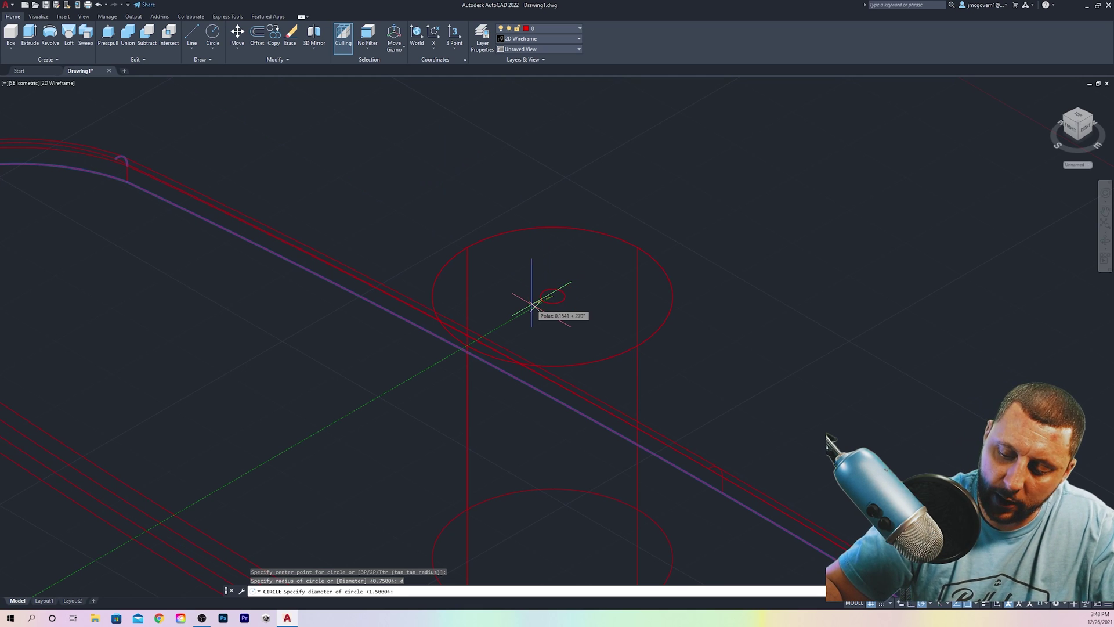
pyautogui.write('1')
pyautogui.press('Return')
# - Move the small circle 1.5 units up above the cylinder
pyautogui.moveTo(525, 299); pyautogui.dragTo(440, 285, button='middle')
pyautogui.click(528, 312)
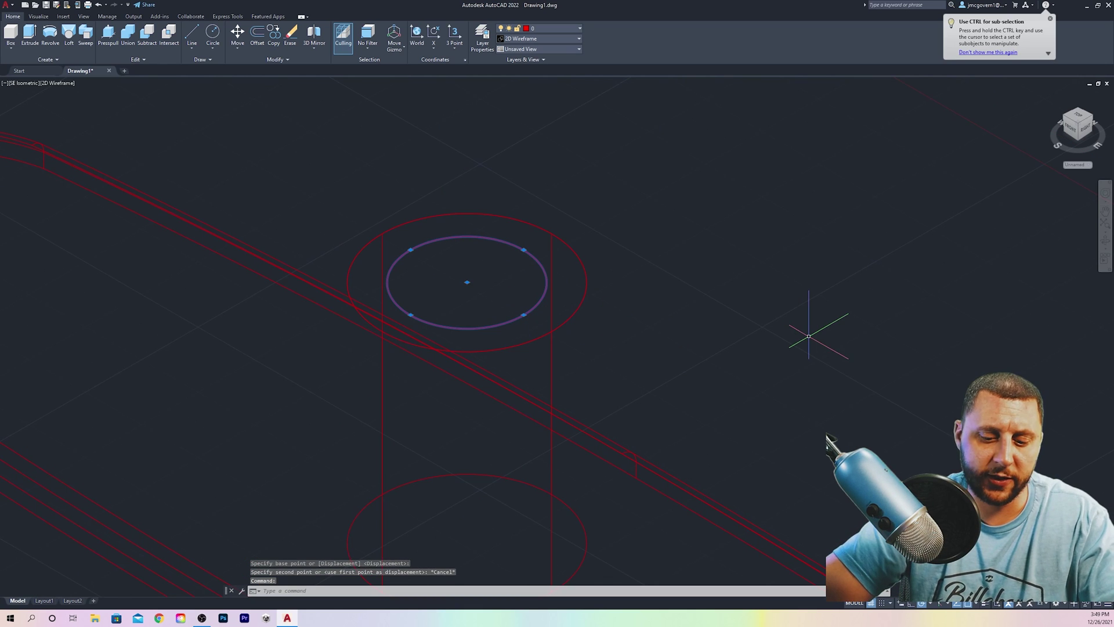
pyautogui.write('m')
pyautogui.press('Return')
pyautogui.click(778, 346)
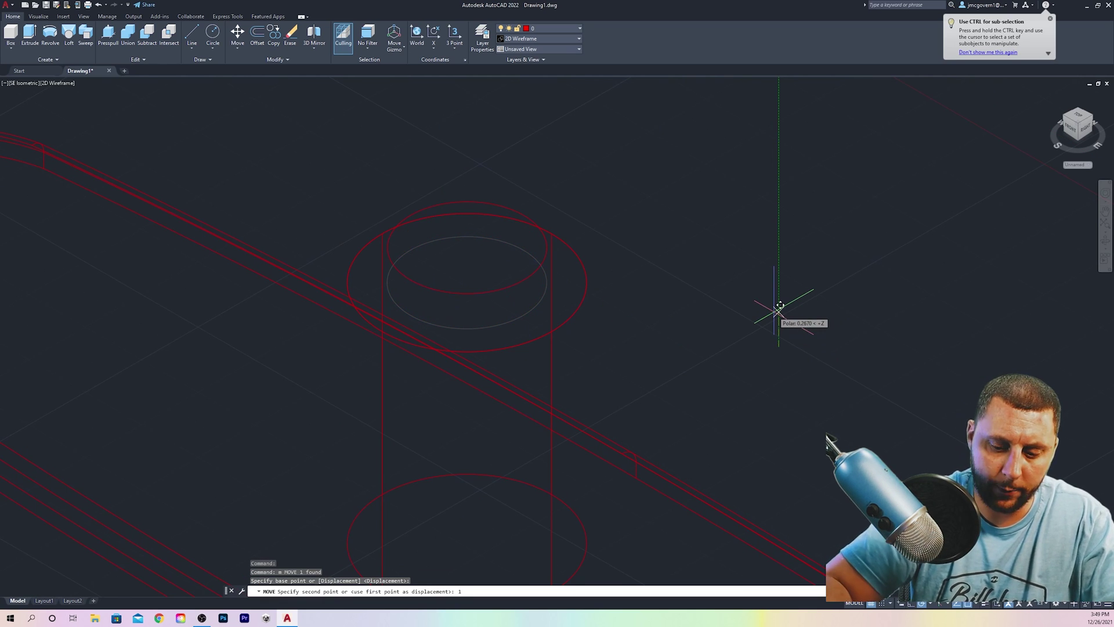
pyautogui.press('Return')
pyautogui.scroll(-5, 778, 308)
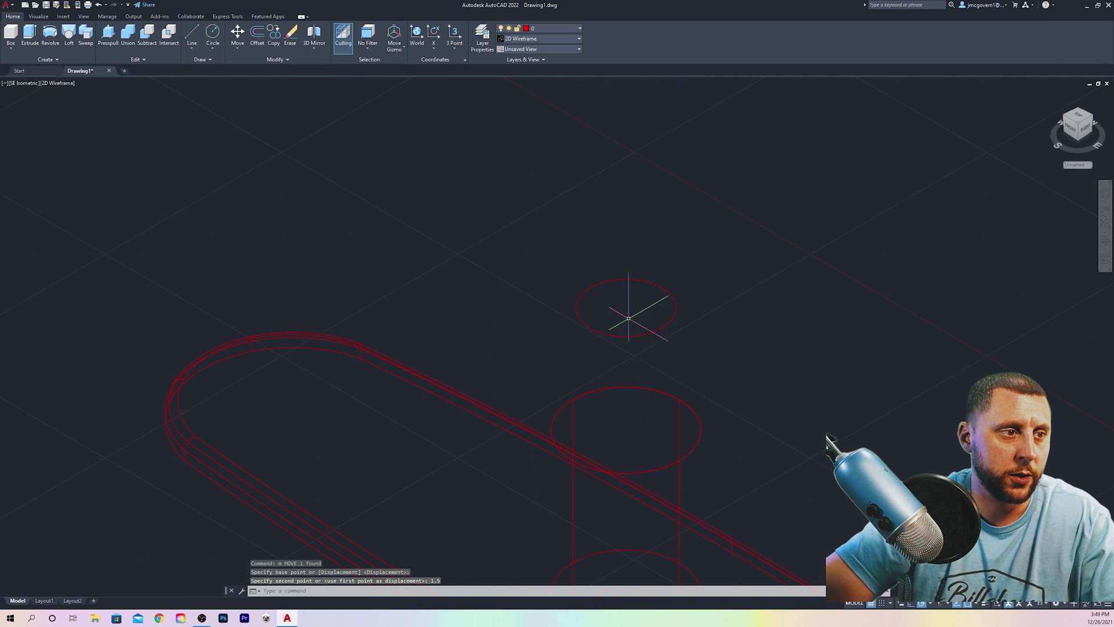
# - Loft between the two stacked circles to form the tapered stem
pyautogui.click(460, 218)
pyautogui.click(764, 487)
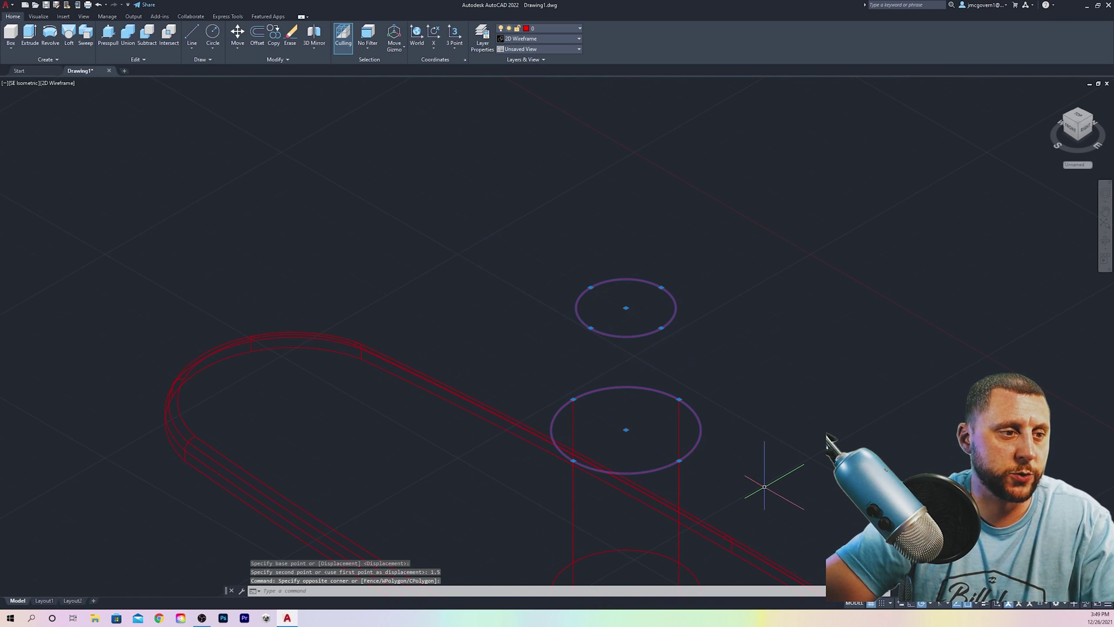
pyautogui.click(69, 40)
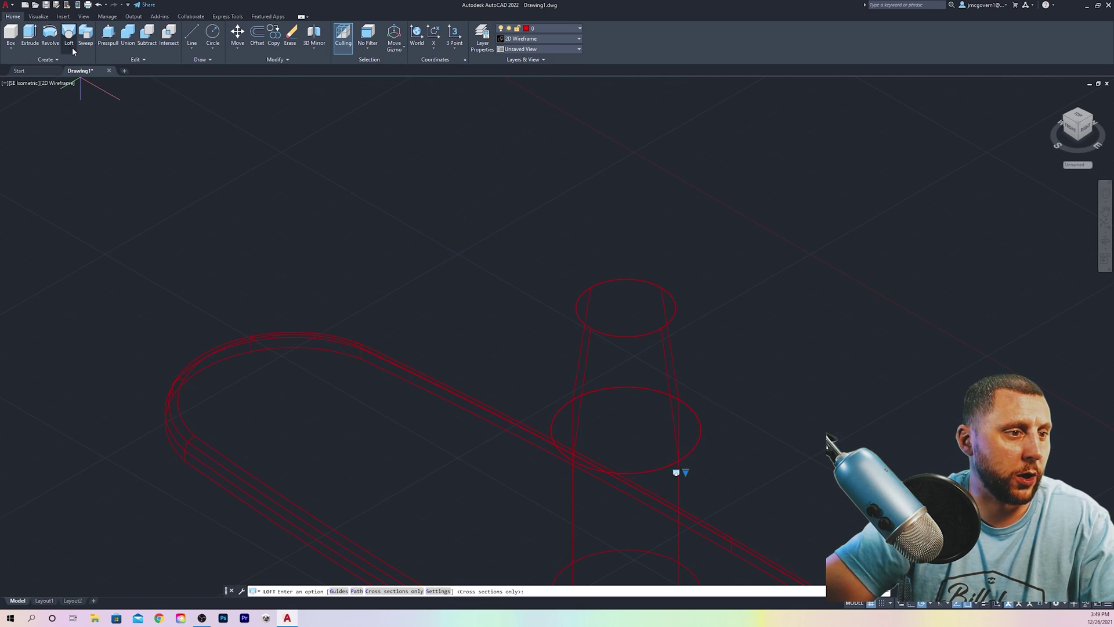
pyautogui.press('Escape')
pyautogui.press('space')
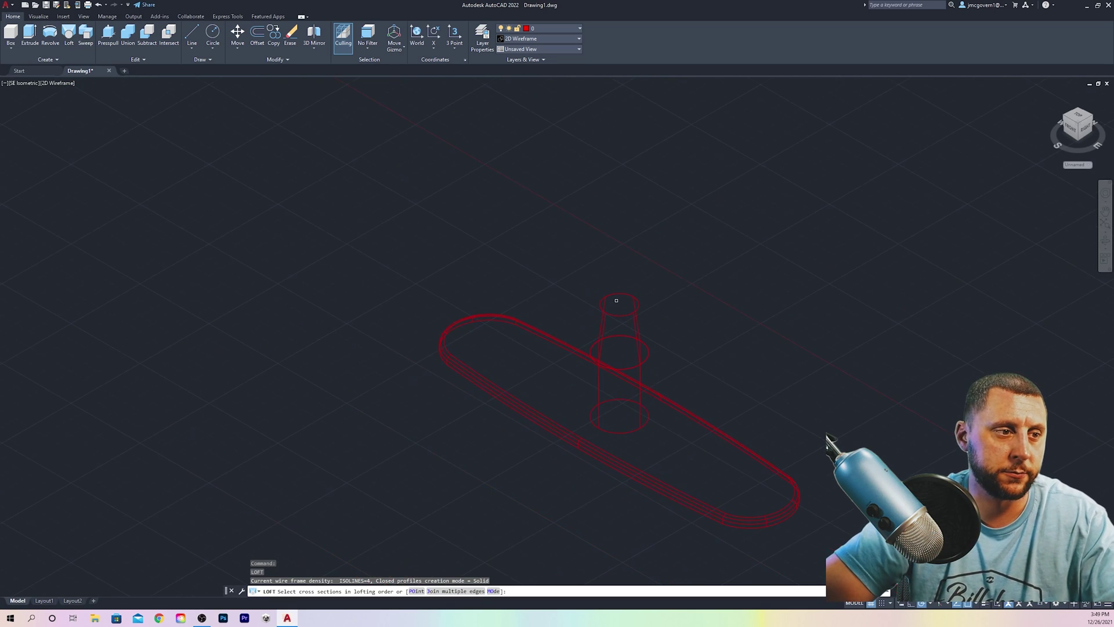
# - Shade the model in the Conceptual visual style
pyautogui.click(58, 83)
pyautogui.click(102, 110)
pyautogui.keyDown('shift'); pyautogui.moveTo(510, 316); pyautogui.dragTo(546, 342, button='middle'); pyautogui.keyUp('shift')
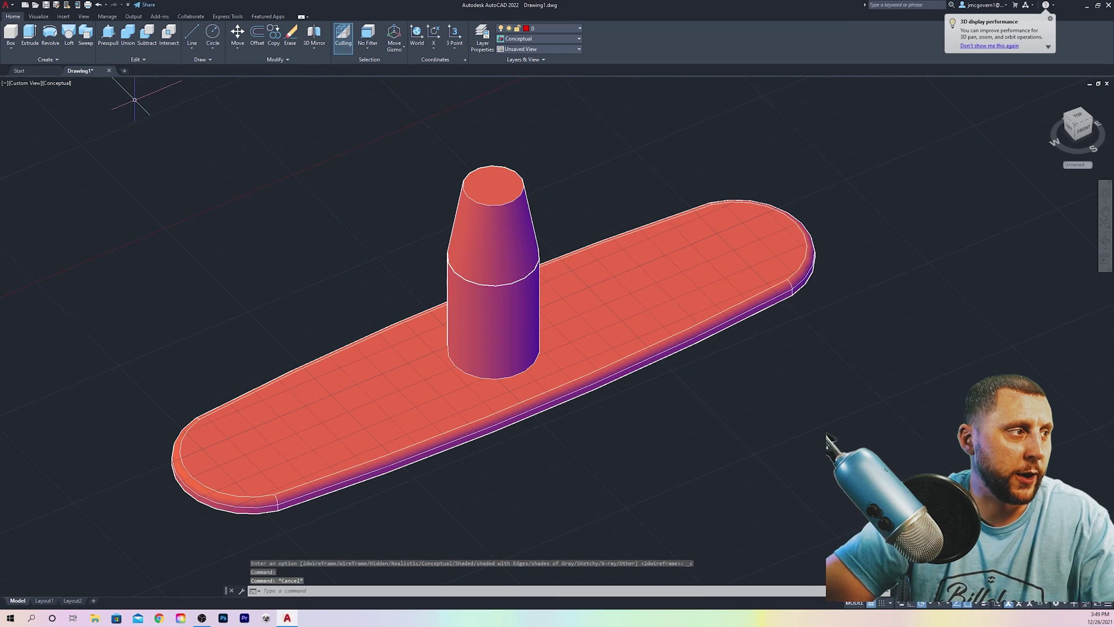
# - Return to 2D Wireframe and draw a 1-diameter circle on the stem's top
pyautogui.click(58, 83)
pyautogui.click(93, 104)
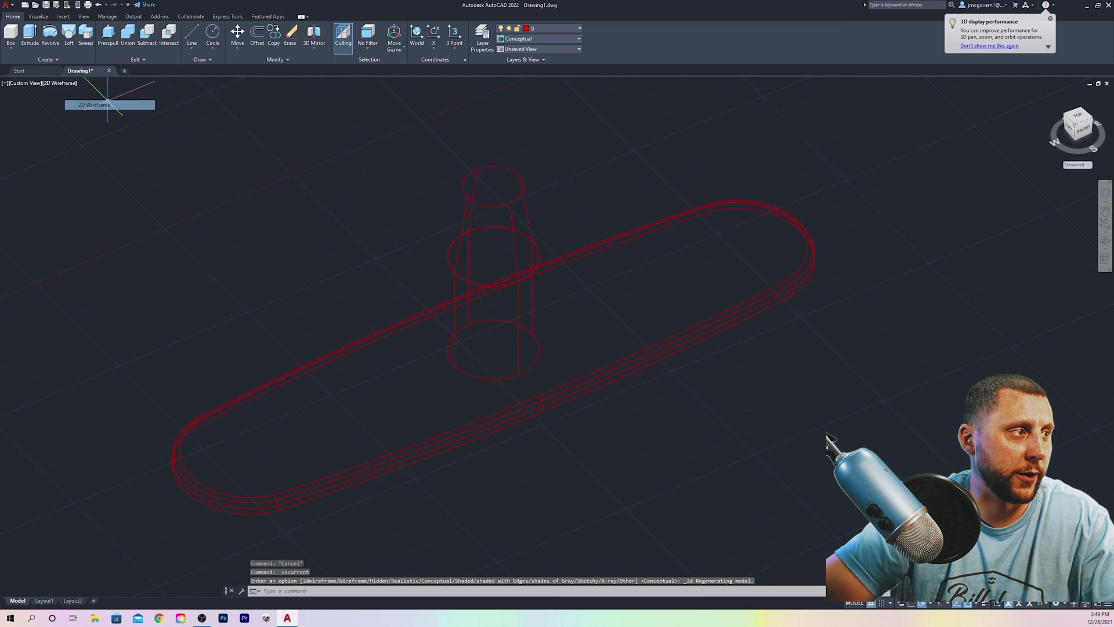
pyautogui.click(213, 33)
pyautogui.click(492, 185)
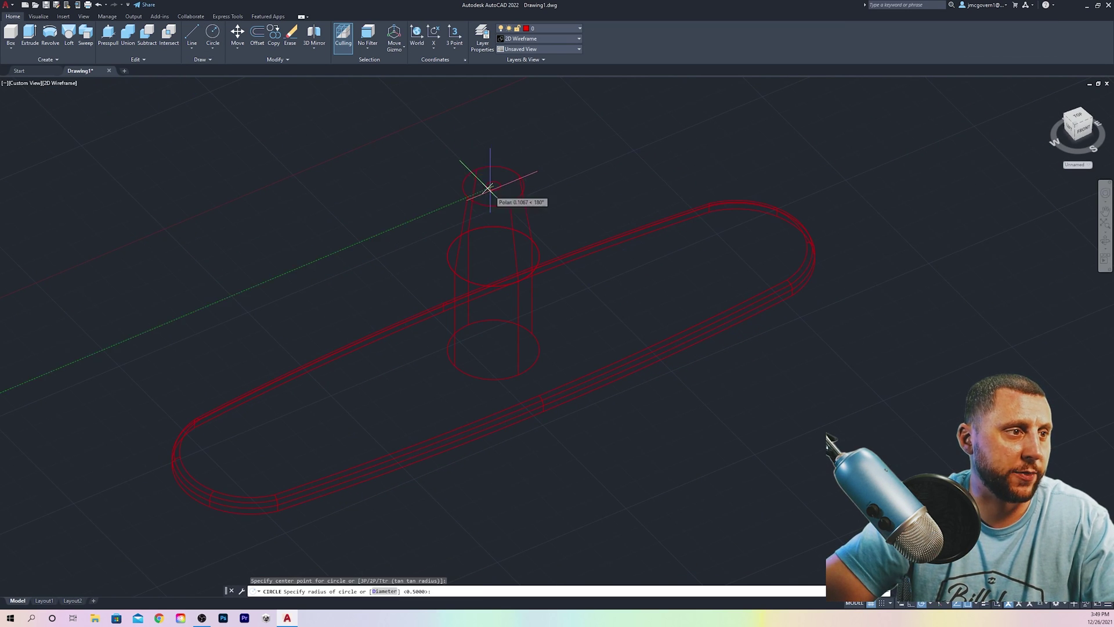
pyautogui.write('d')
pyautogui.press('Return')
pyautogui.write('1')
pyautogui.press('Return')
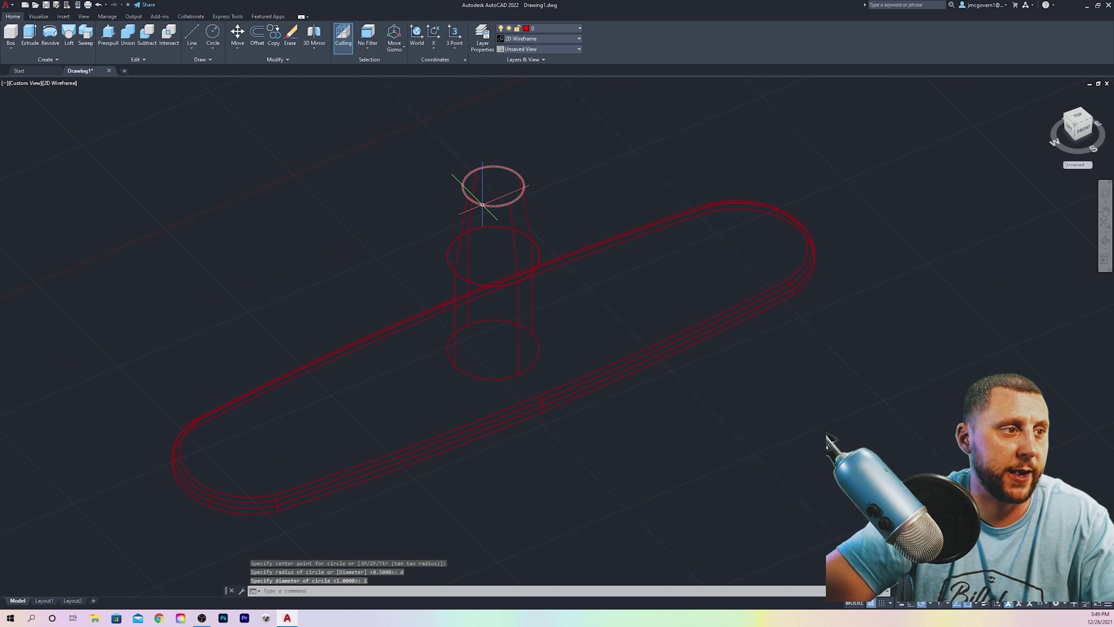
# - Undo the trial circle and switch to the Left preset view
pyautogui.hotkey('ctrl', 'z')
pyautogui.click(26, 82)
pyautogui.click(26, 83)
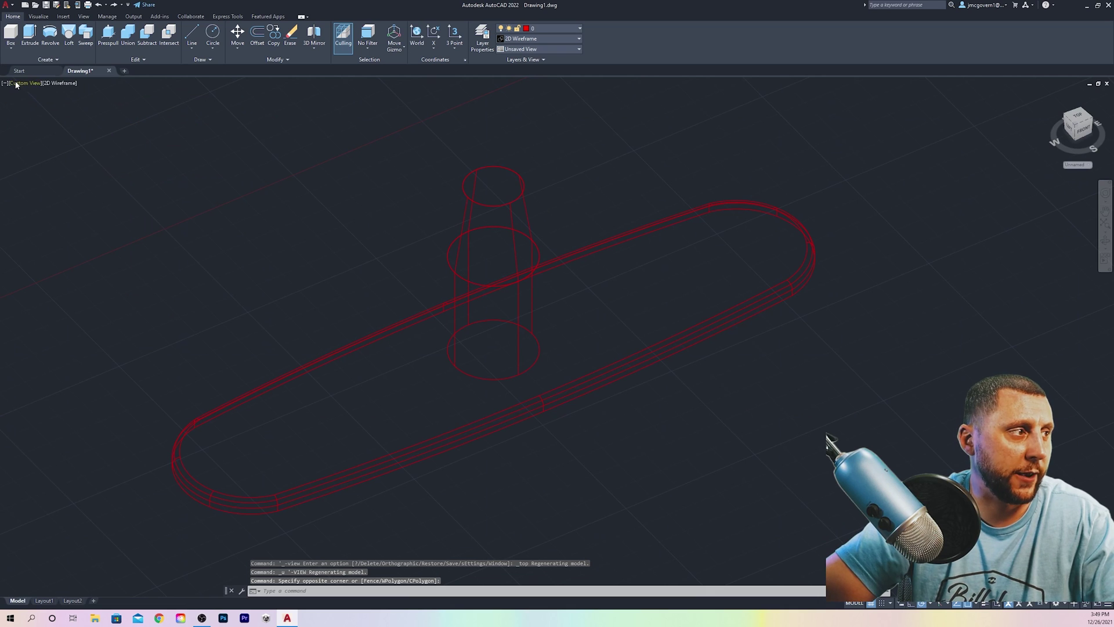
pyautogui.click(35, 123)
# - Draw a polyline from the stem's top centre with segments 10 up, 6 across, 3 down
pyautogui.scroll(-3, 447, 261)
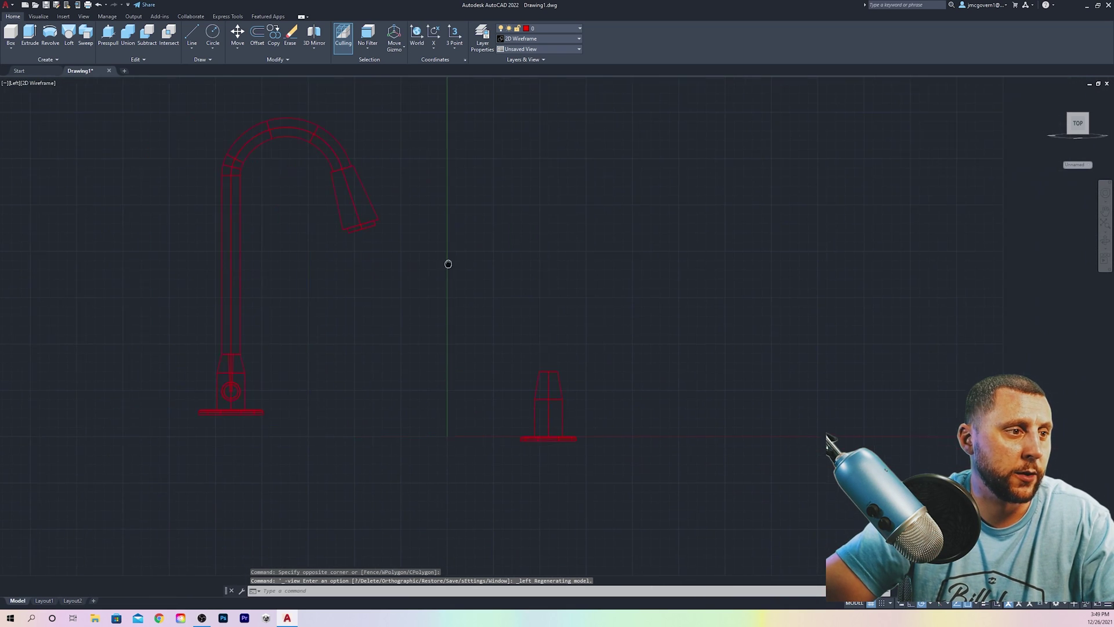
pyautogui.scroll(6, 480, 373)
pyautogui.click(188, 50)
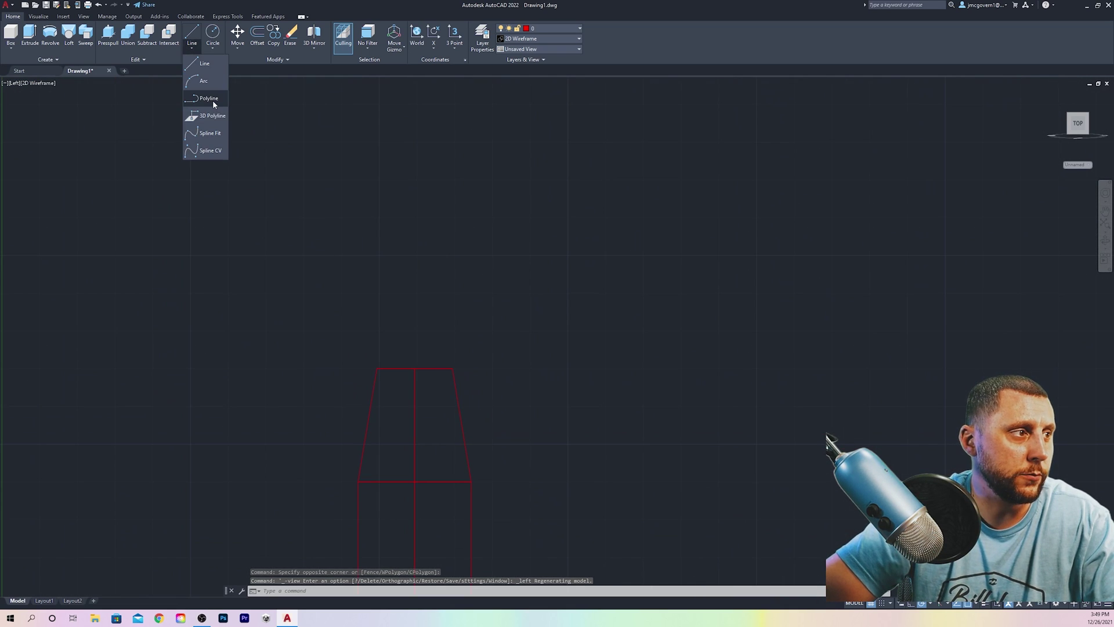
pyautogui.click(212, 100)
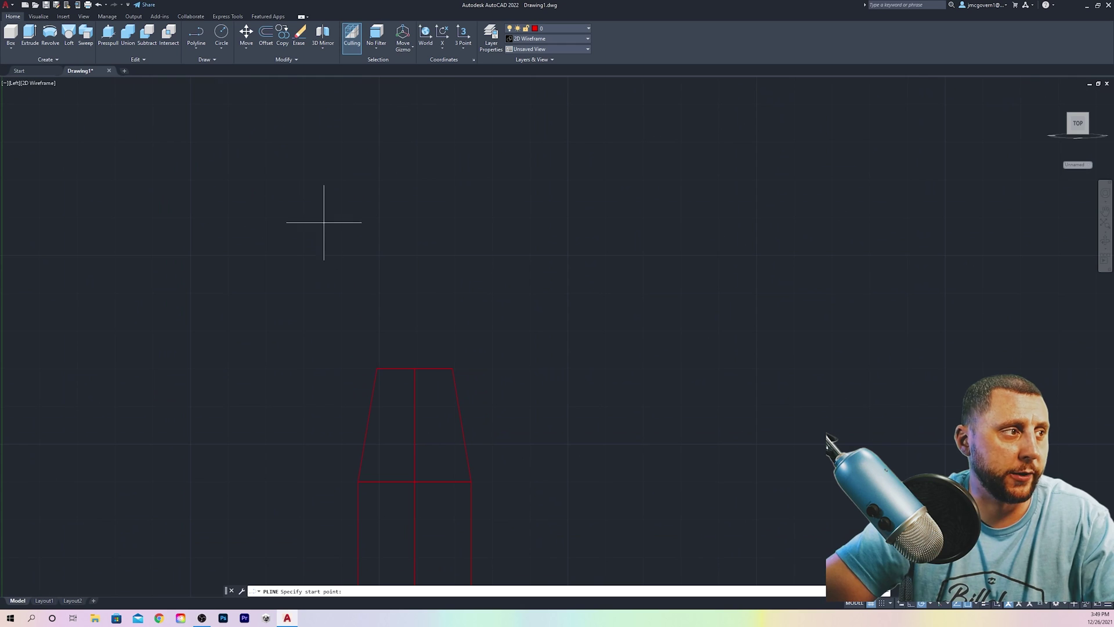
pyautogui.click(414, 368)
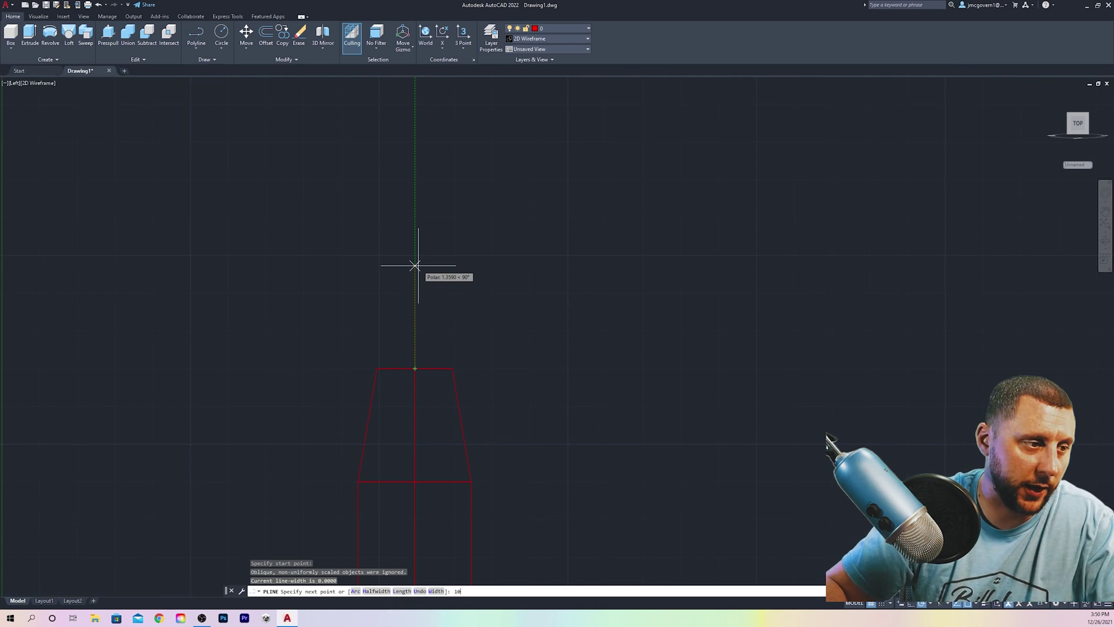
pyautogui.write('10')
pyautogui.press('Return')
pyautogui.scroll(-5, 446, 255)
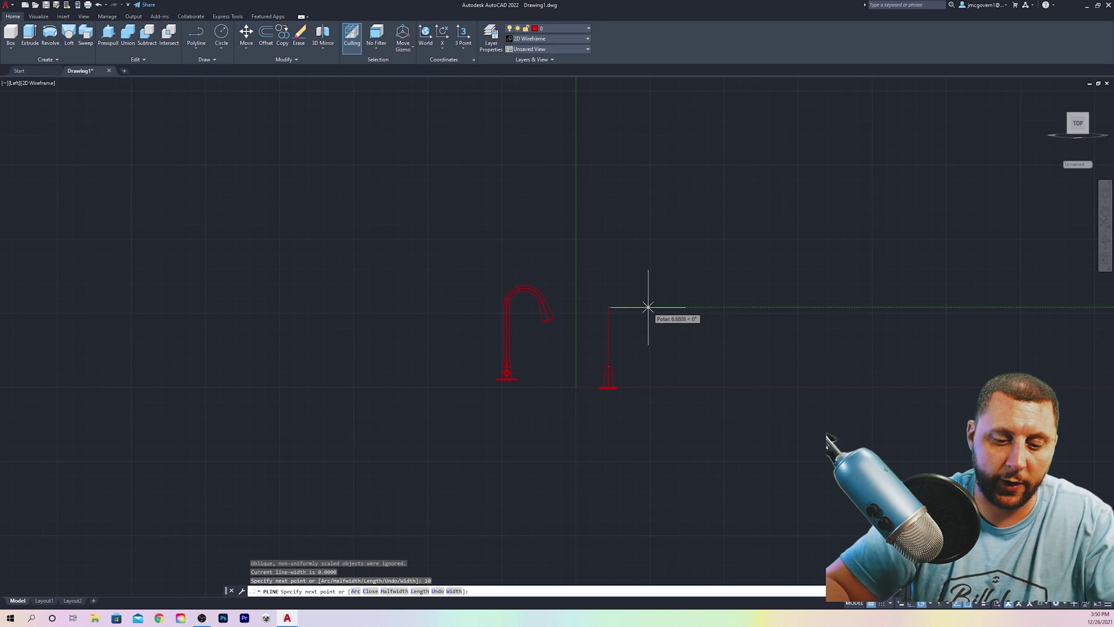
pyautogui.write('6')
pyautogui.press('Return')
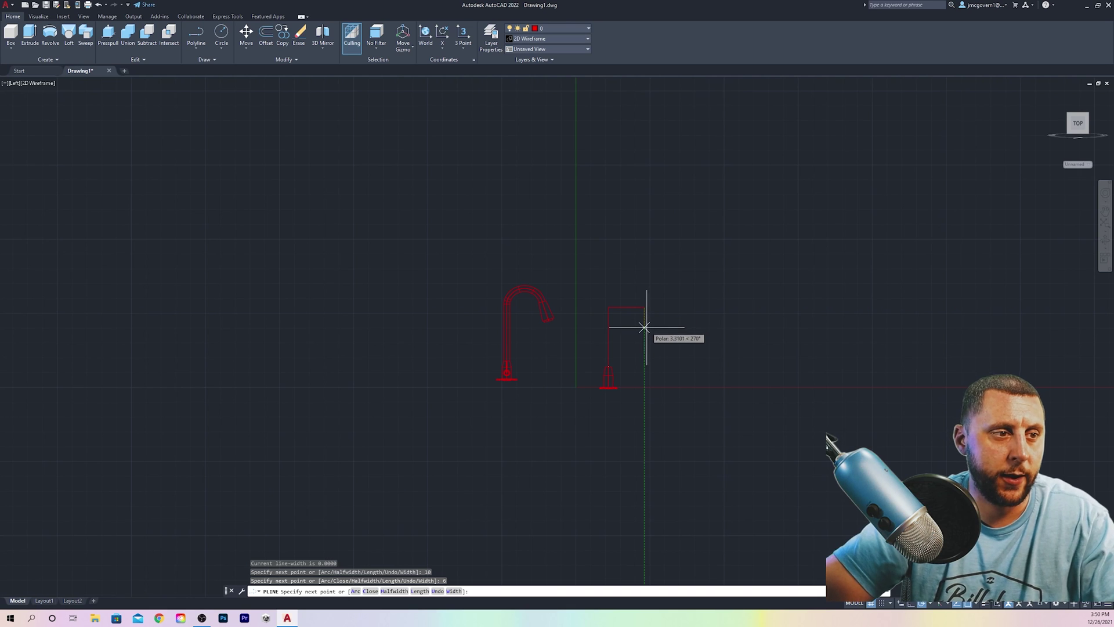
pyautogui.write('3')
pyautogui.press('Return')
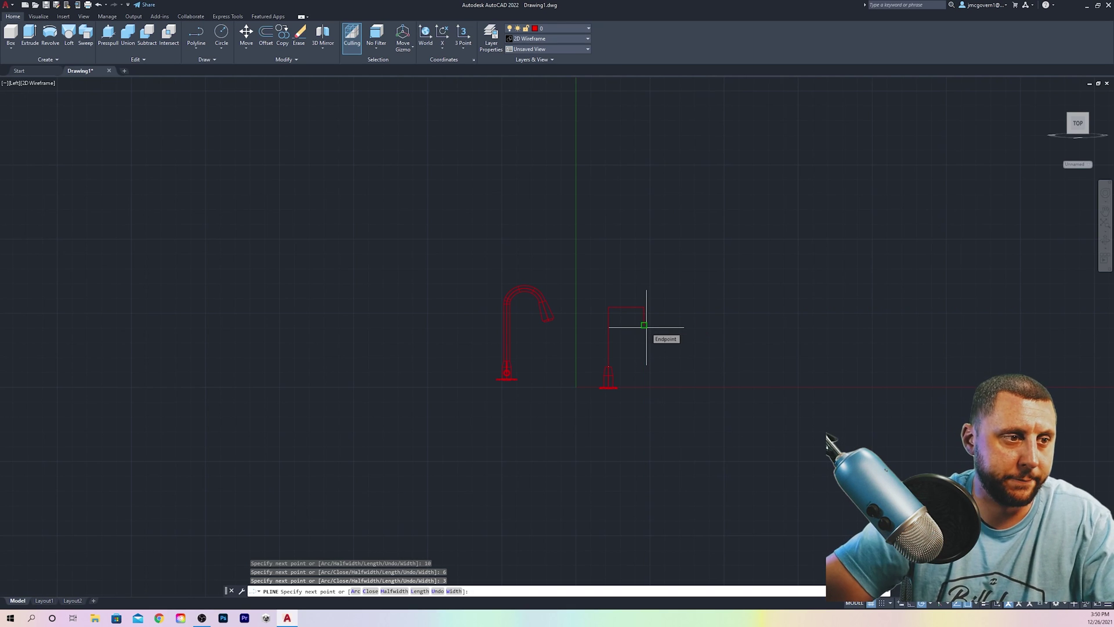
pyautogui.press('Escape')
pyautogui.scroll(6, 639, 308)
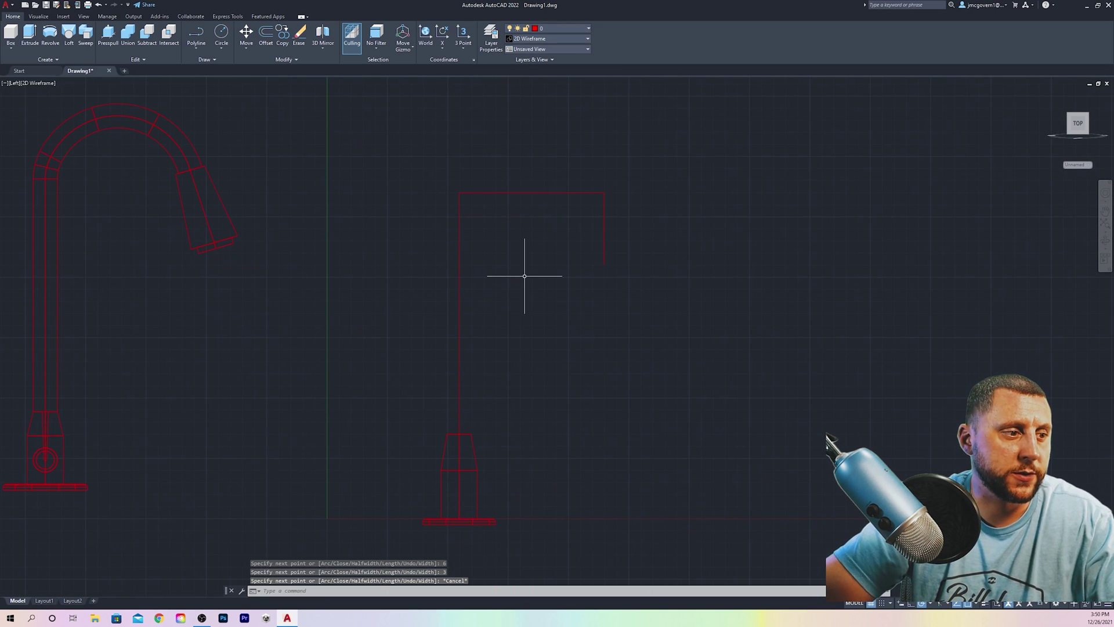
# - Turn the spout path's top segment into an arch and move its lower end point 1 unit outward
pyautogui.click(536, 192)
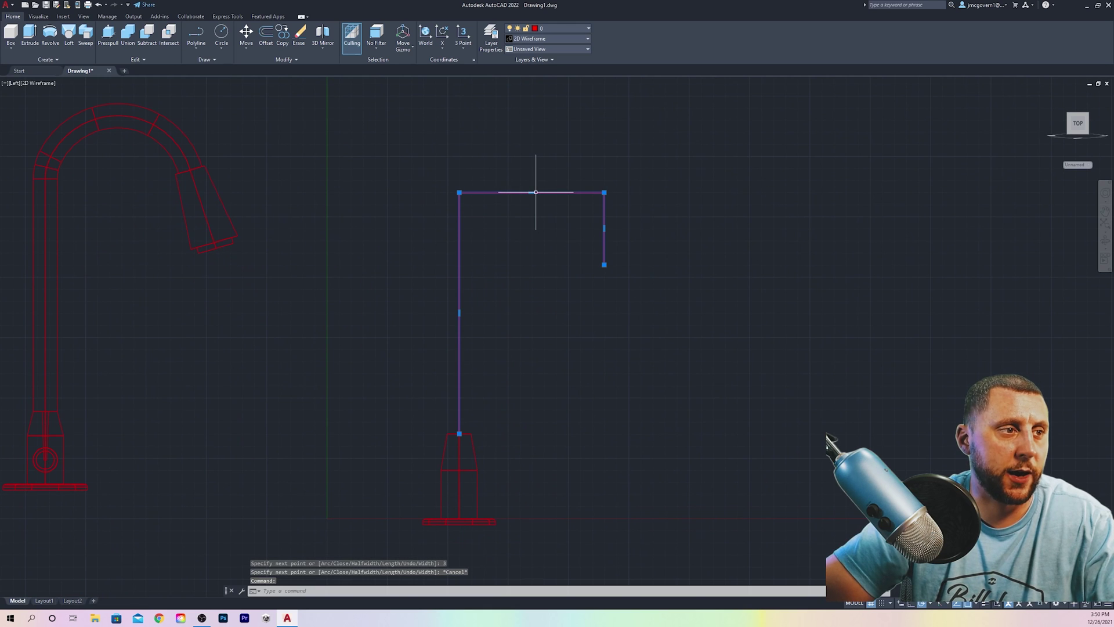
pyautogui.moveTo(532, 196)
pyautogui.click(558, 230)
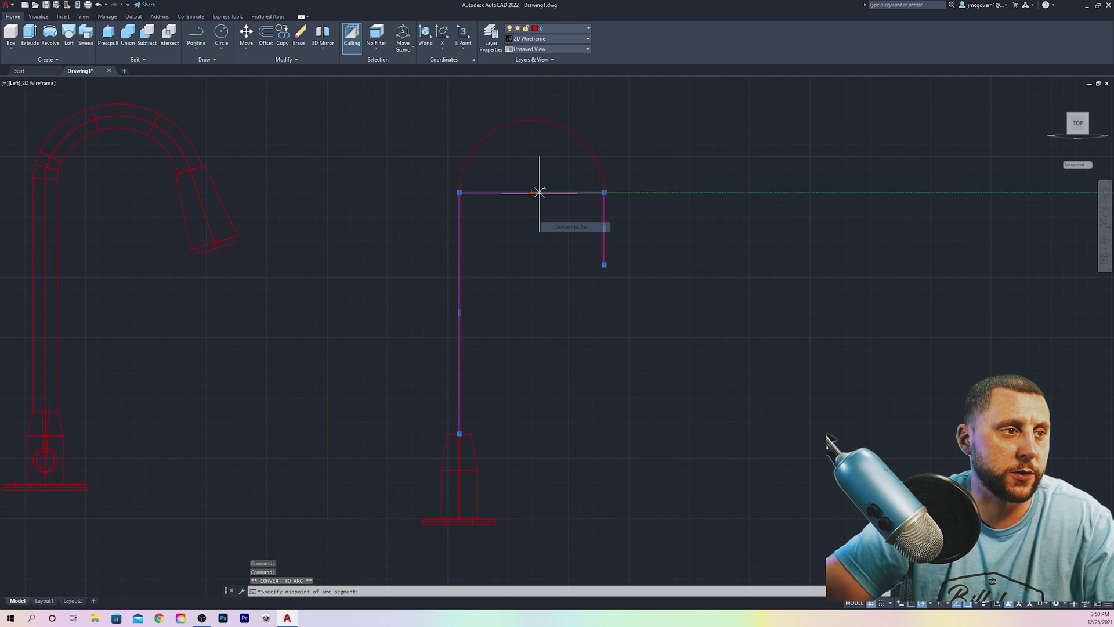
pyautogui.click(533, 151)
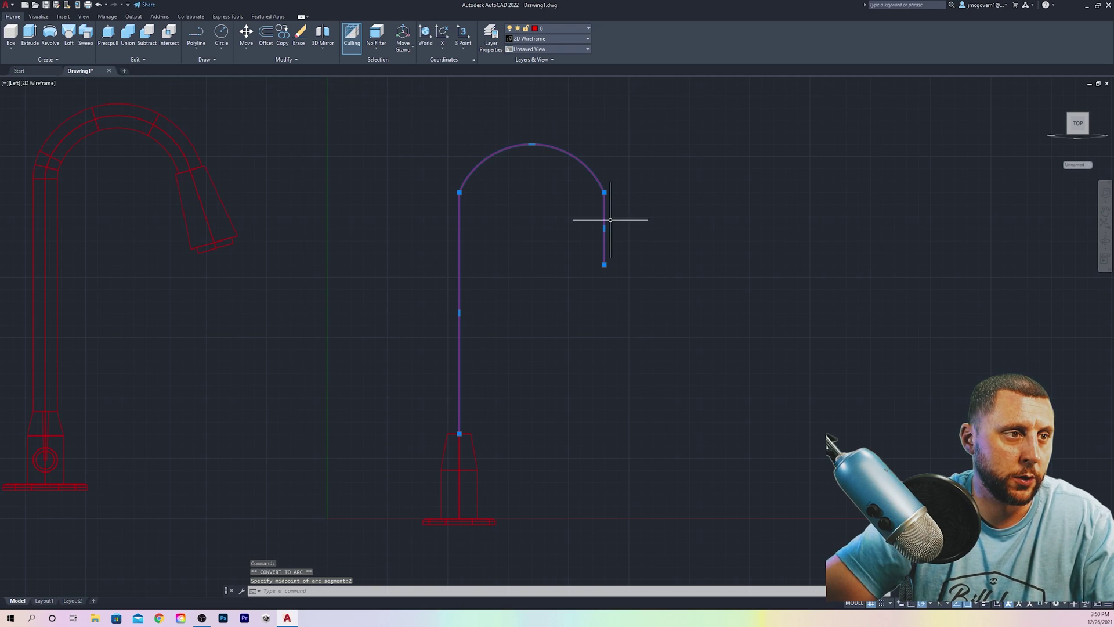
pyautogui.click(604, 264)
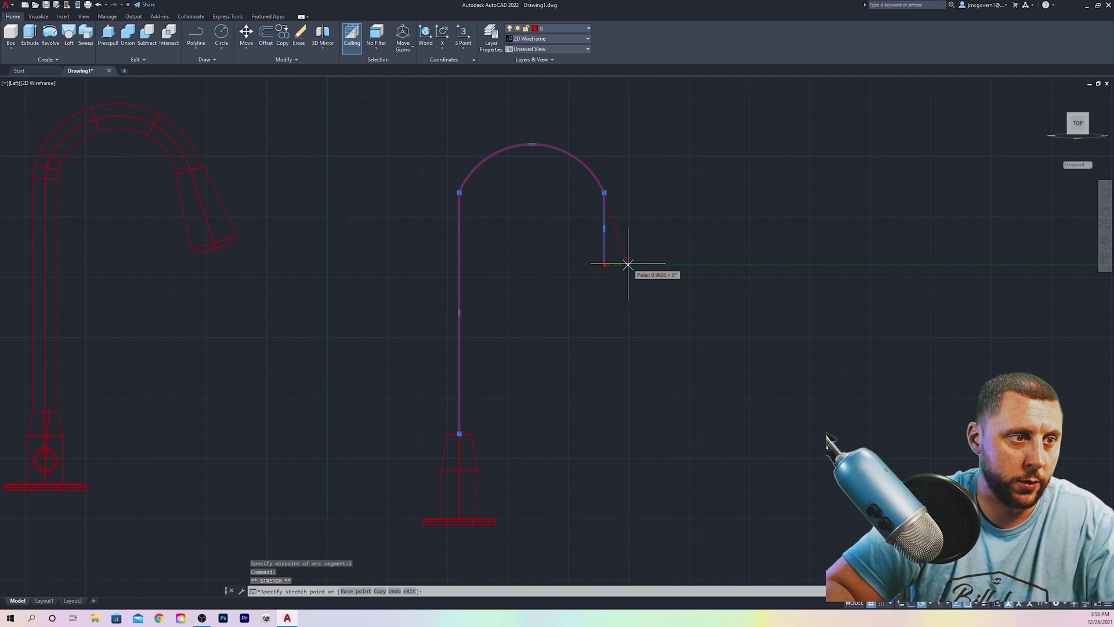
pyautogui.write('1')
pyautogui.press('Return')
pyautogui.press('Escape')
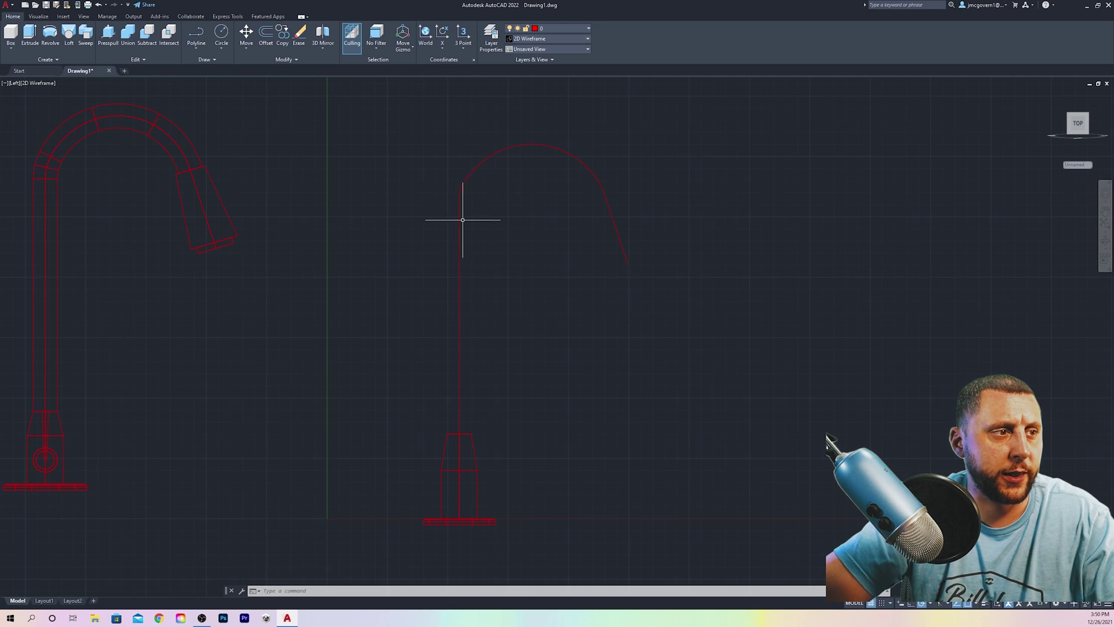
# - Fillet the corner between the stem line and the arch with radius 2
pyautogui.write('fillet')
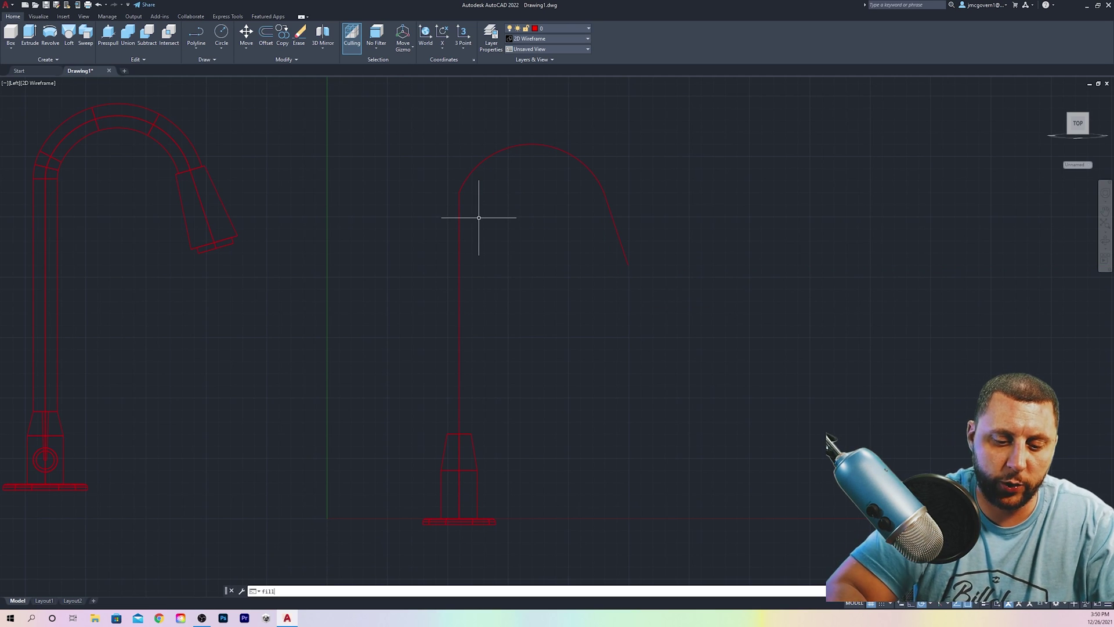
pyautogui.press('Return')
pyautogui.write('r')
pyautogui.press('Return')
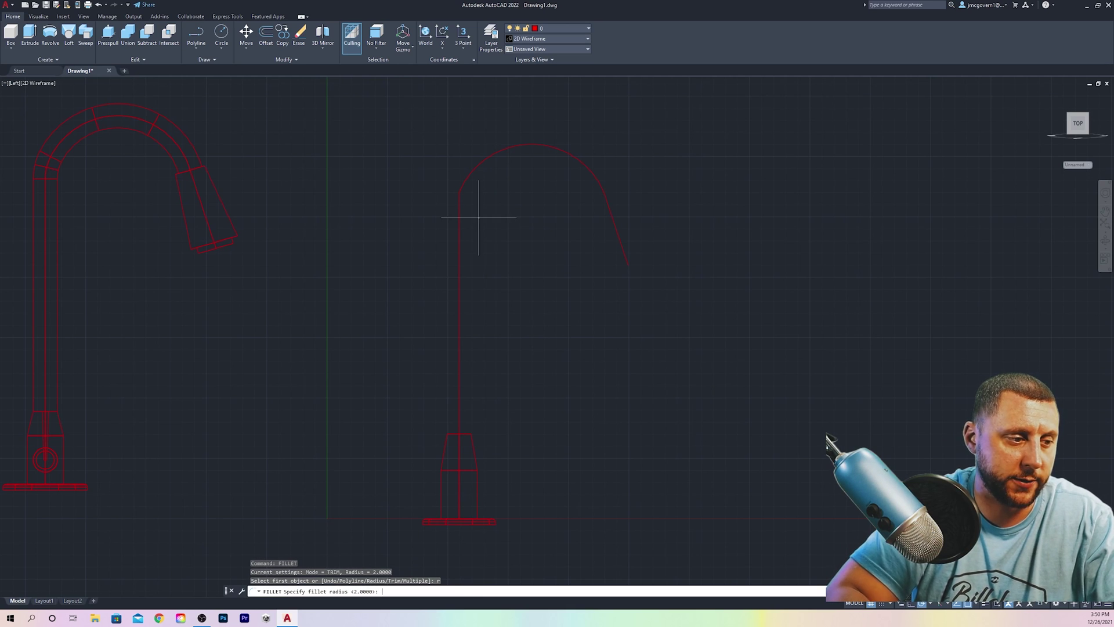
pyautogui.write('2')
pyautogui.press('Return')
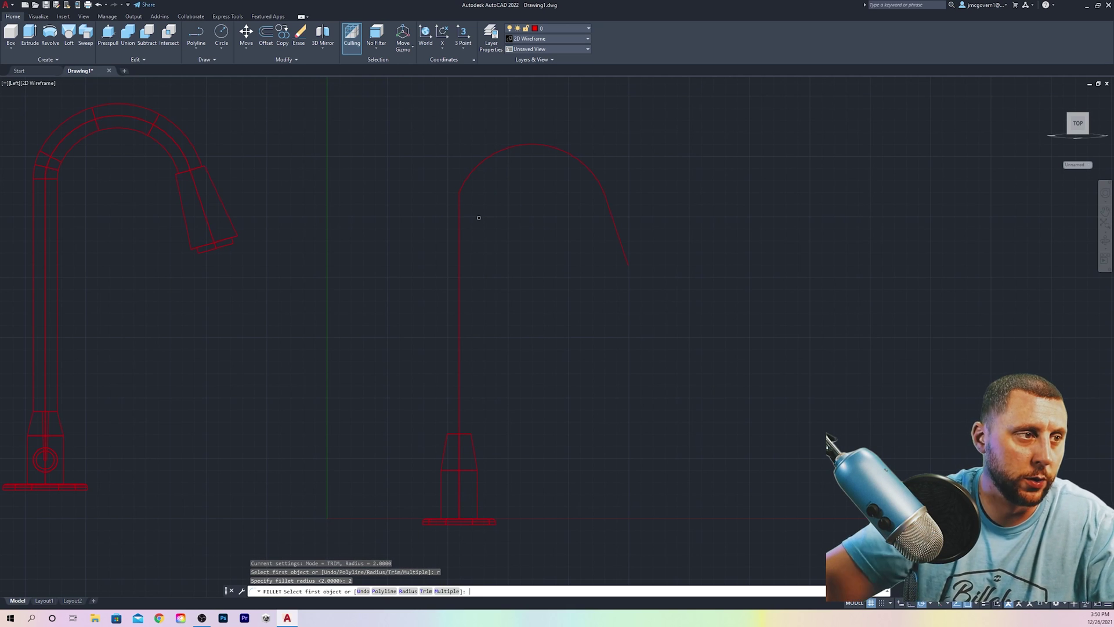
pyautogui.click(492, 155)
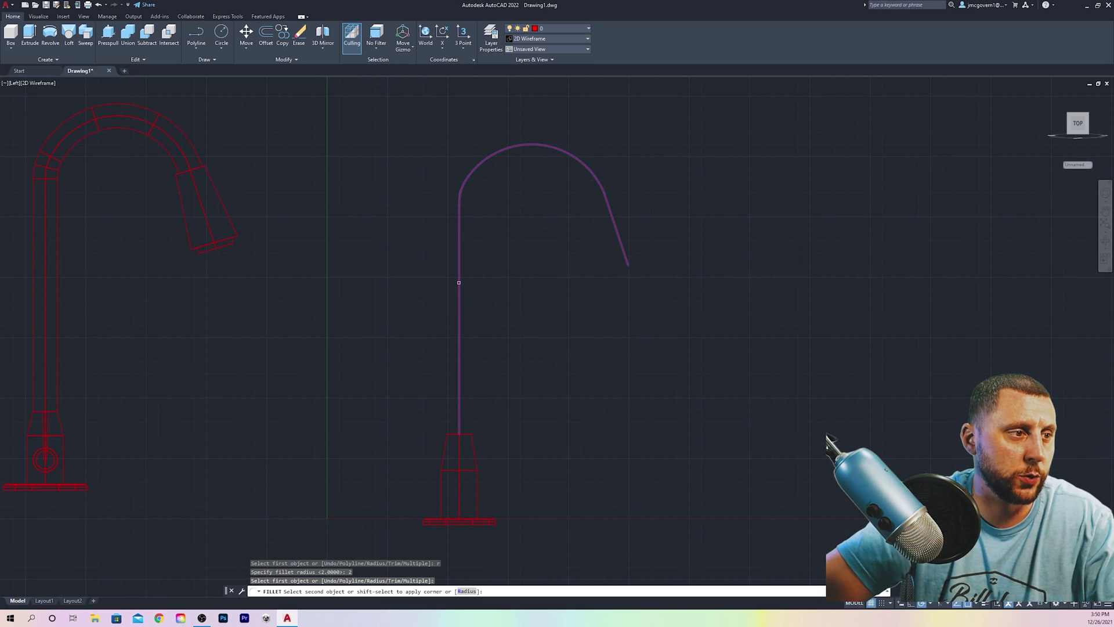
pyautogui.click(457, 282)
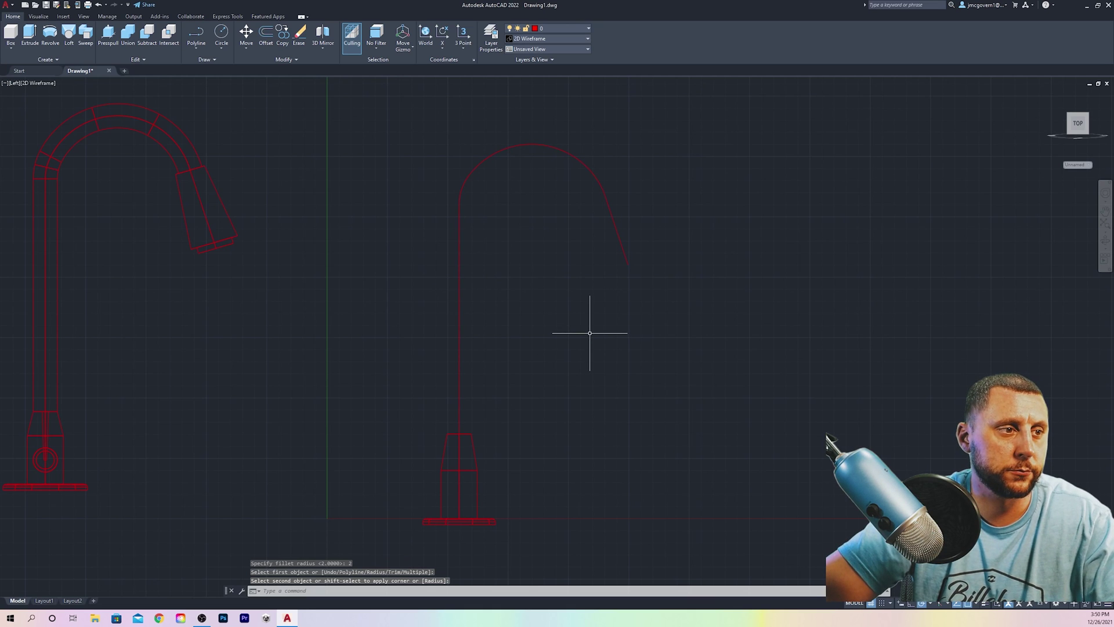
pyautogui.click(640, 228)
# - Explode the curved spout path into separate pieces, freeing the short angled end segment
pyautogui.click(605, 259)
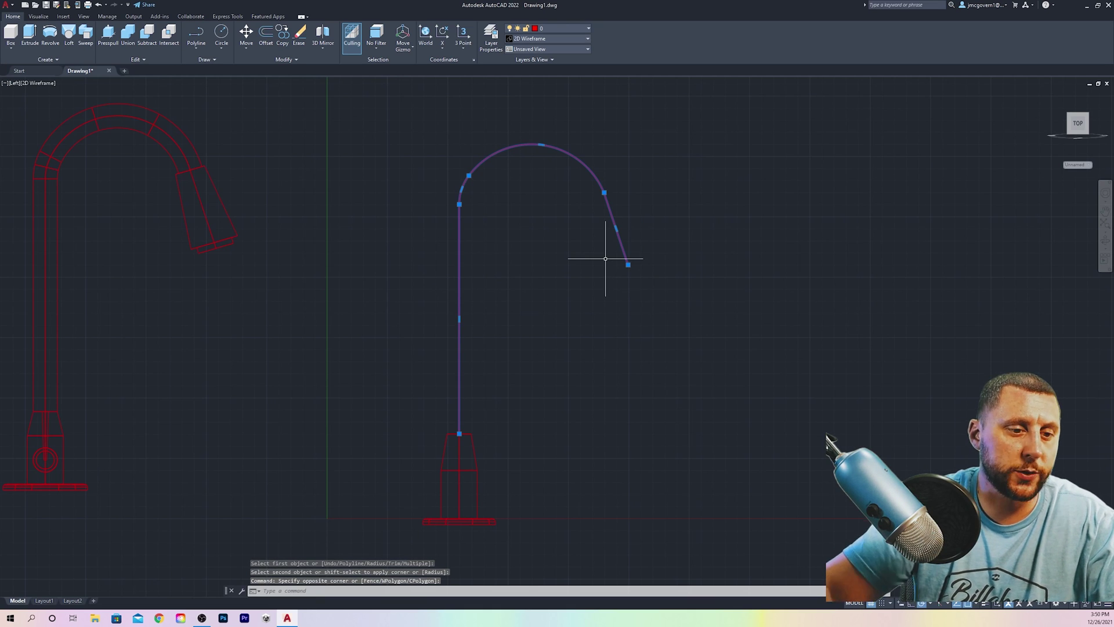
pyautogui.write('explode')
pyautogui.press('Return')
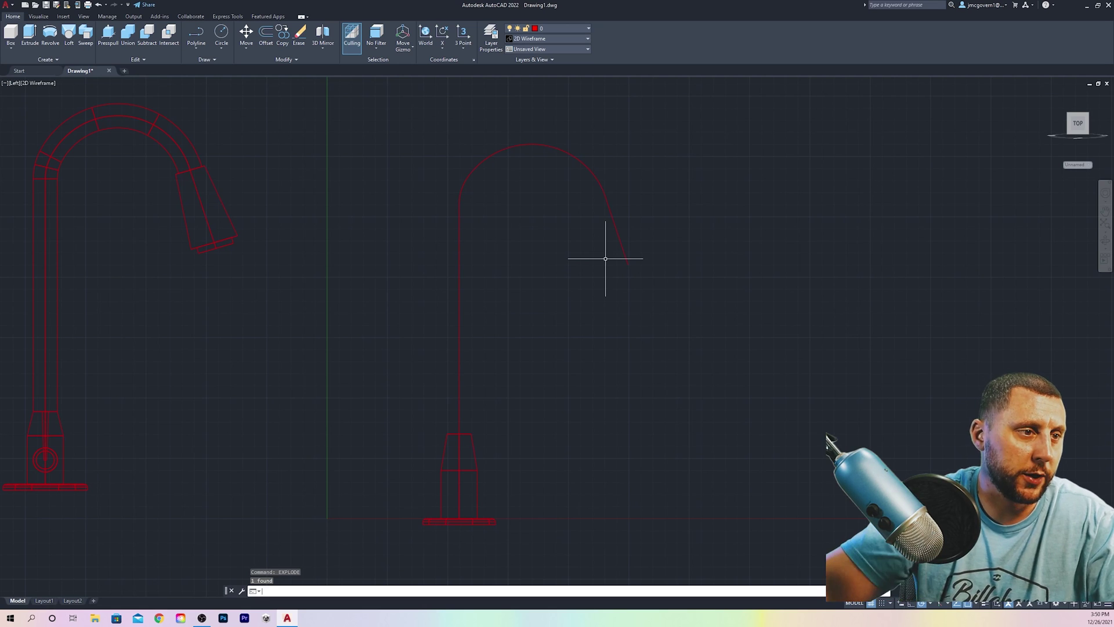
pyautogui.click(624, 248)
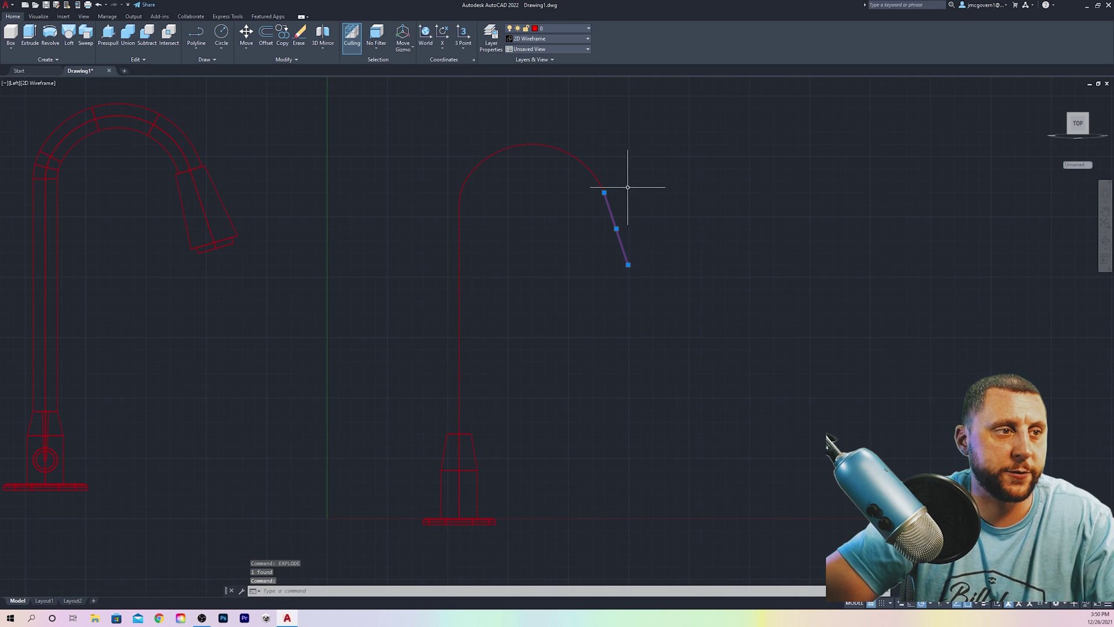
pyautogui.press('Escape')
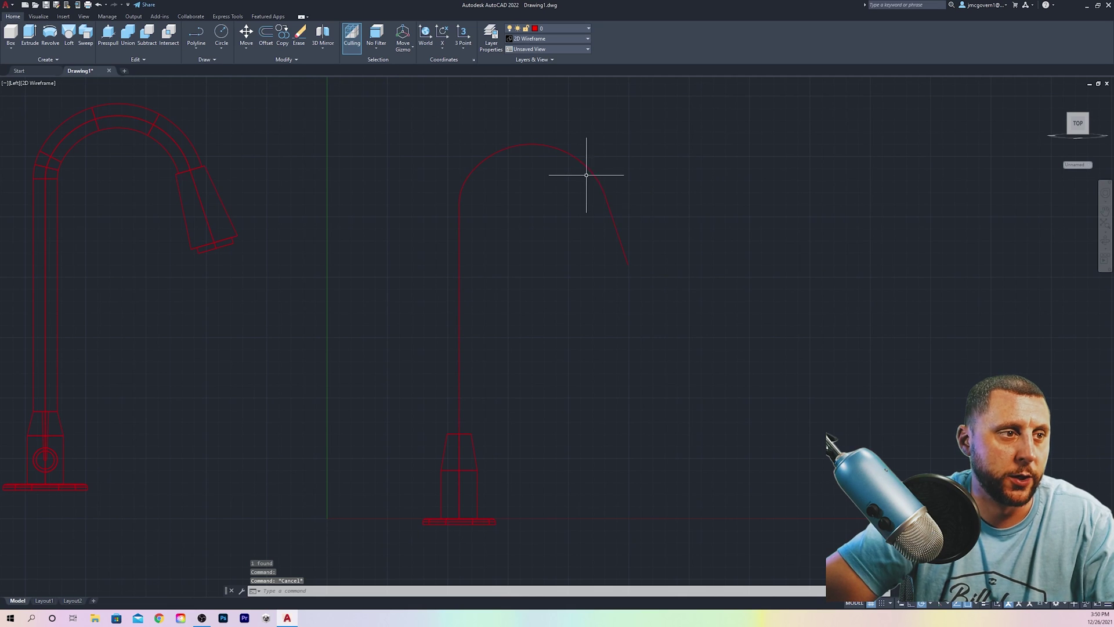
# - Join the stem line, fillet and arch back into a single polyline
pyautogui.click(499, 246)
pyautogui.click(432, 161)
pyautogui.write('jo')
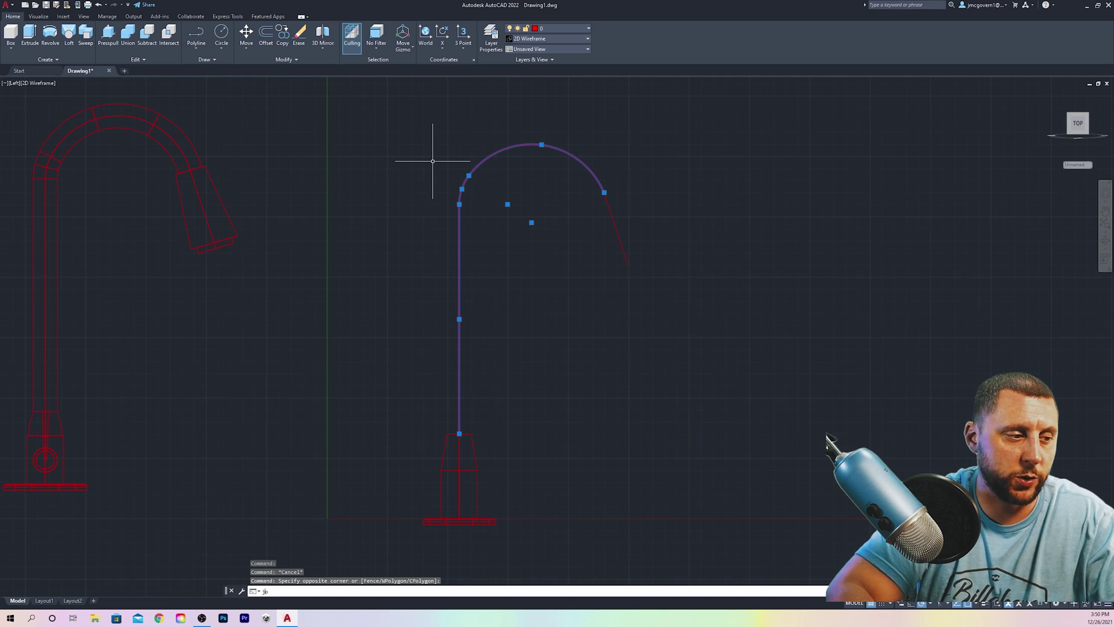
pyautogui.press('Return')
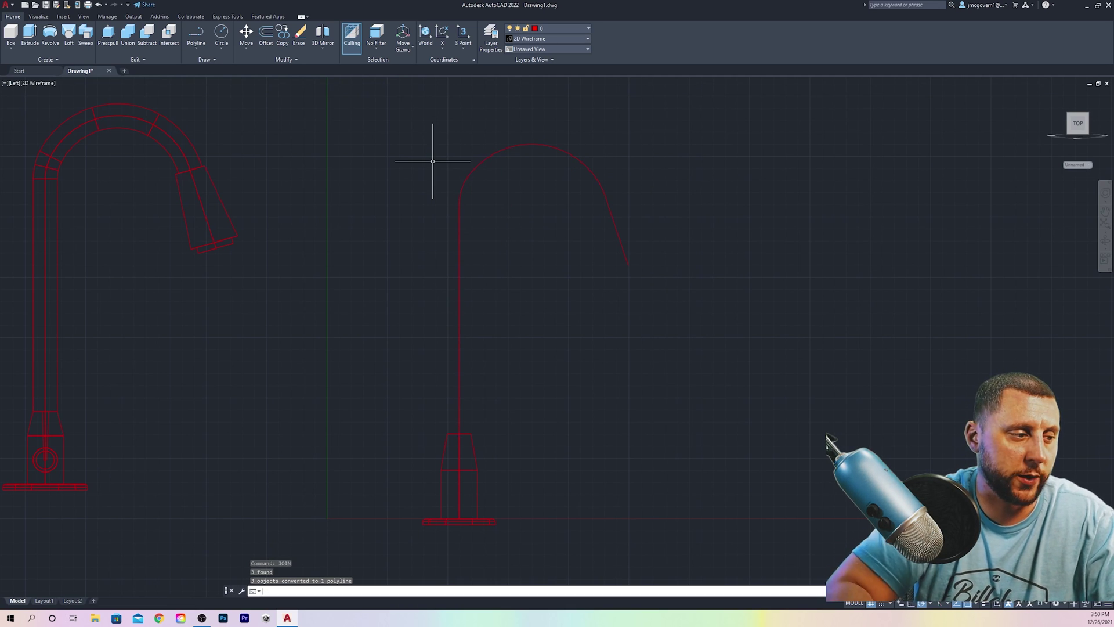
pyautogui.click(468, 165)
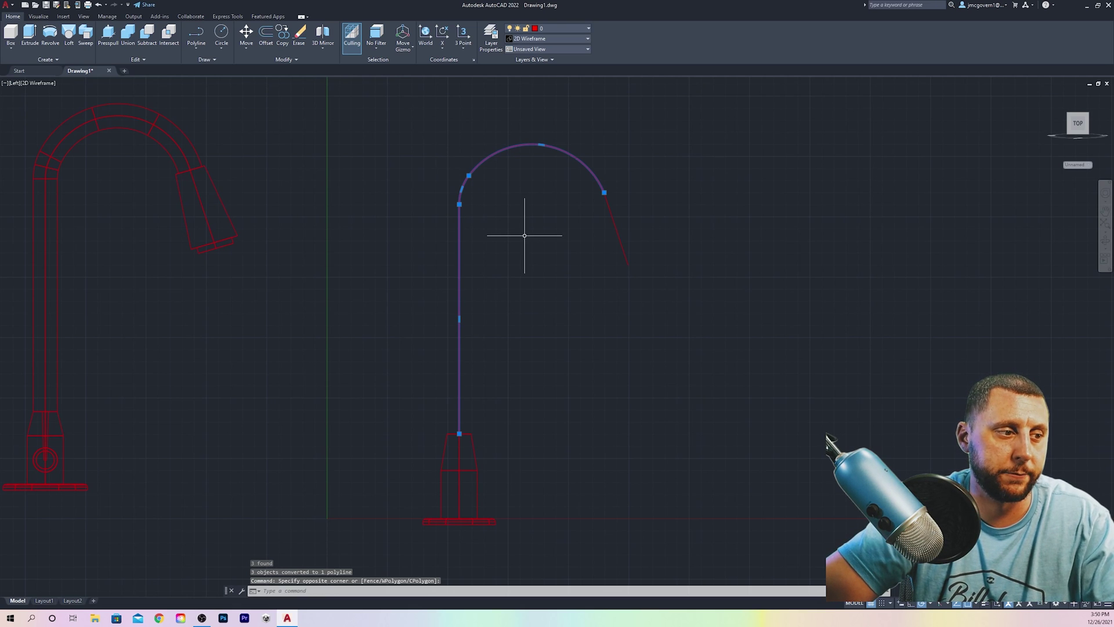
pyautogui.press('Escape')
# - Switch to Top view, then SE Isometric, zooming in on the stem's top circle
pyautogui.click(14, 84)
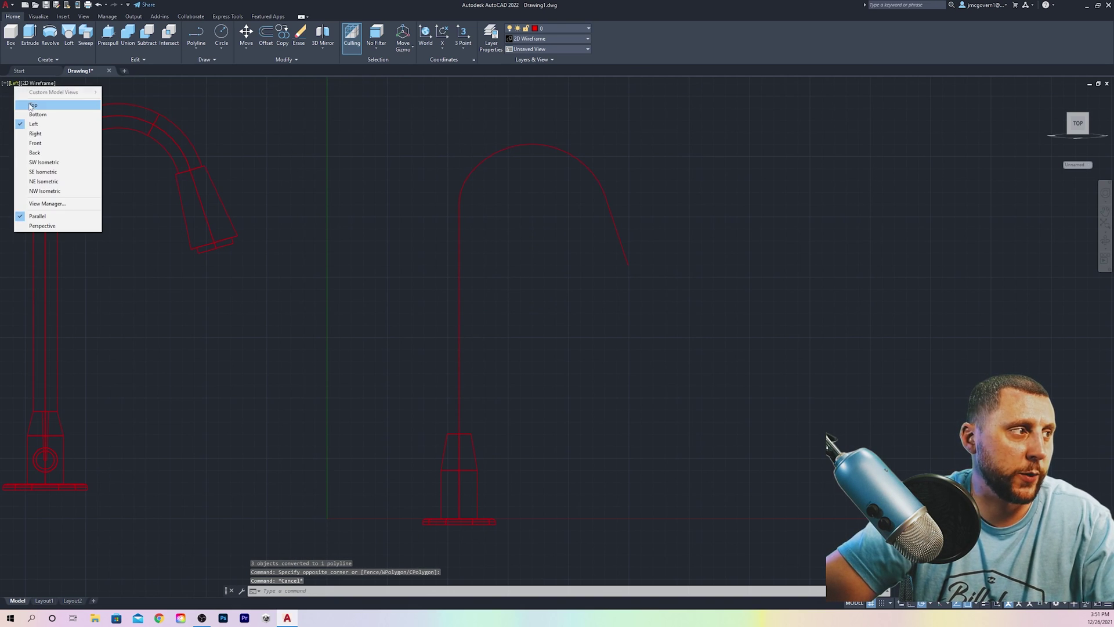
pyautogui.click(31, 104)
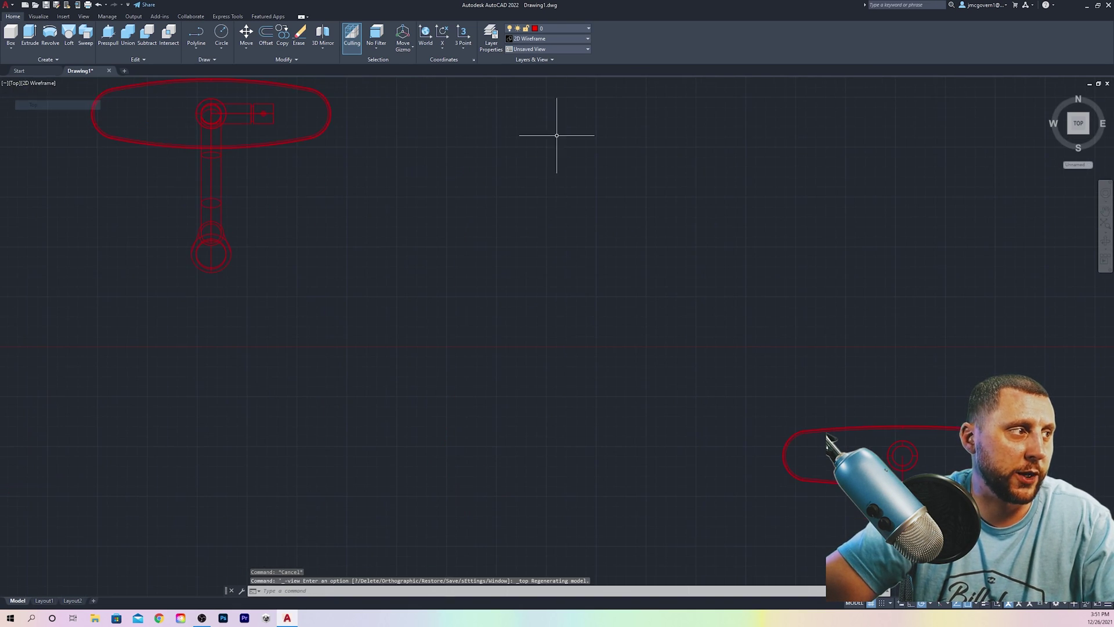
pyautogui.click(1088, 137)
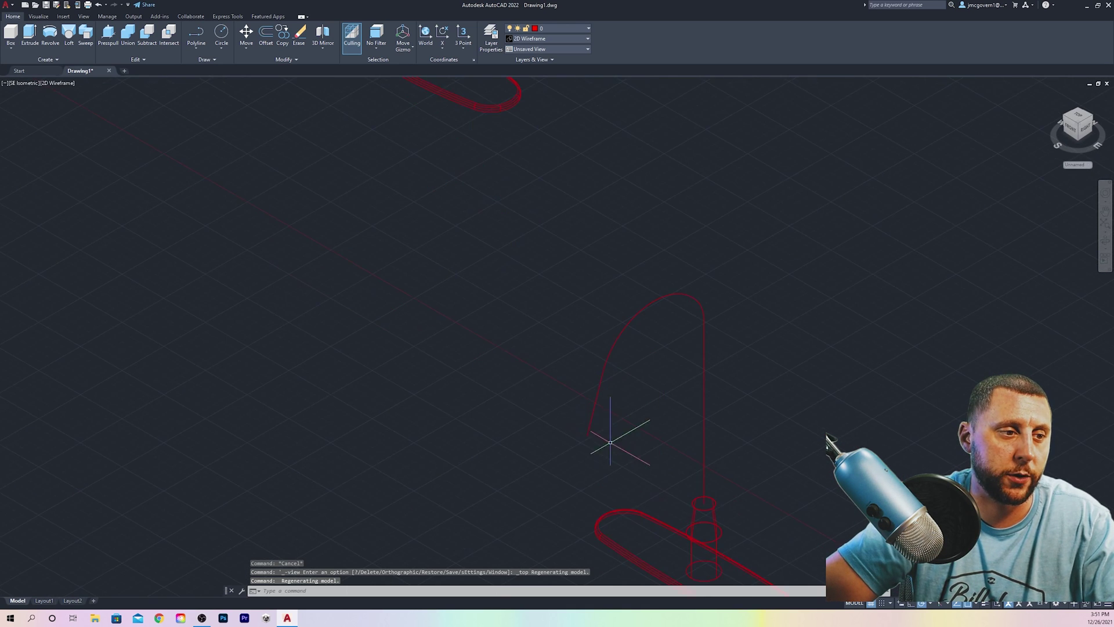
pyautogui.scroll(2, 551, 301)
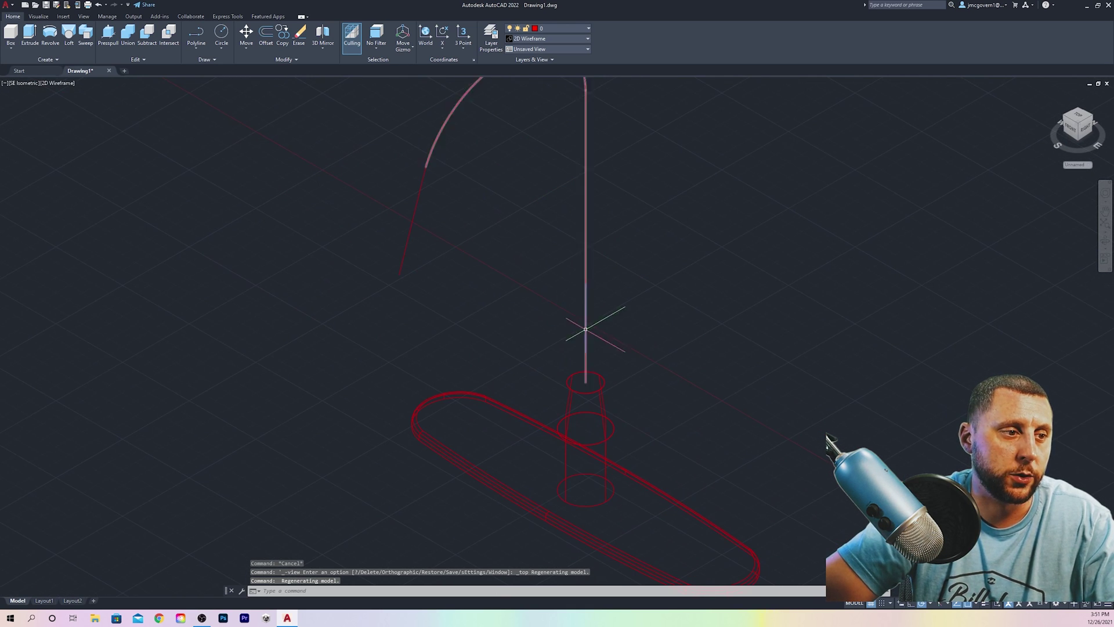
pyautogui.click(591, 374)
pyautogui.press('Escape')
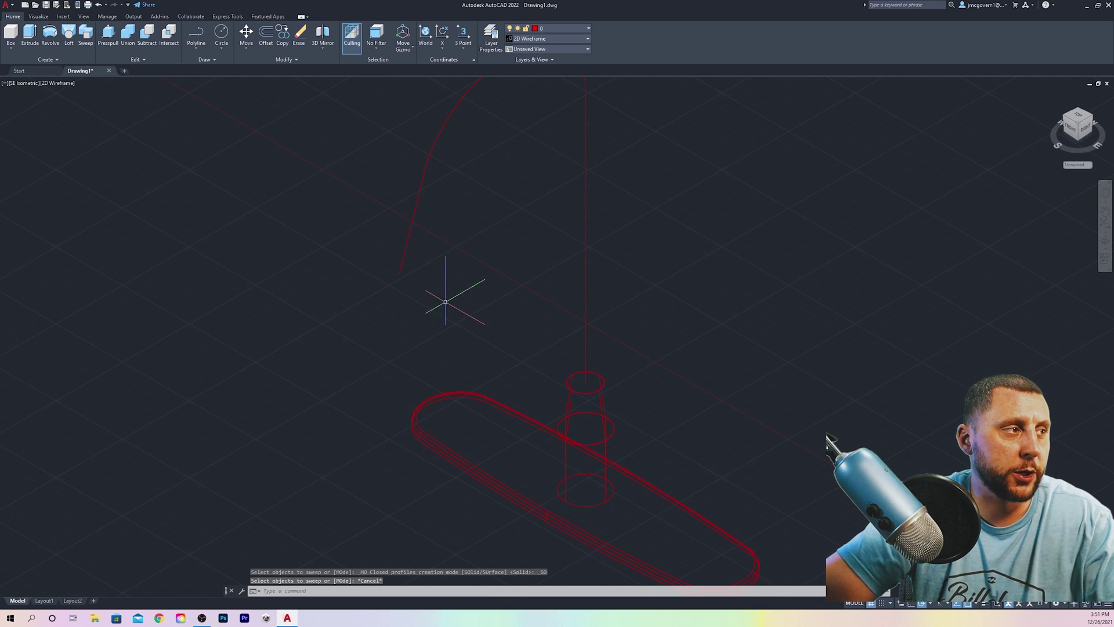
# - Sweep the top circle along the curved path and shade the model in Conceptual style
pyautogui.click(84, 45)
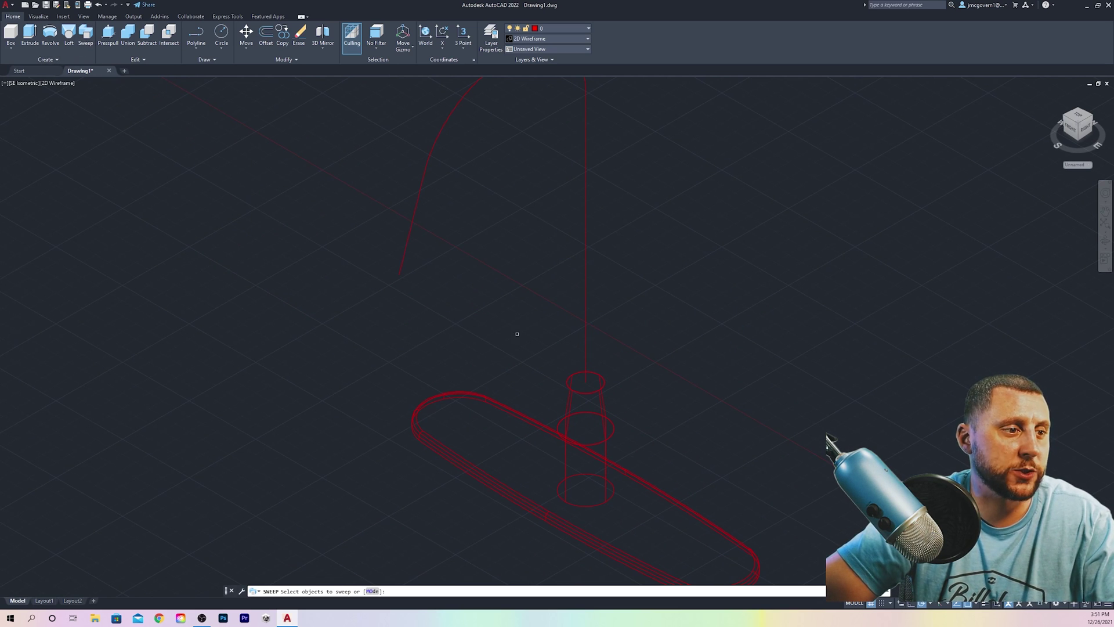
pyautogui.click(593, 391)
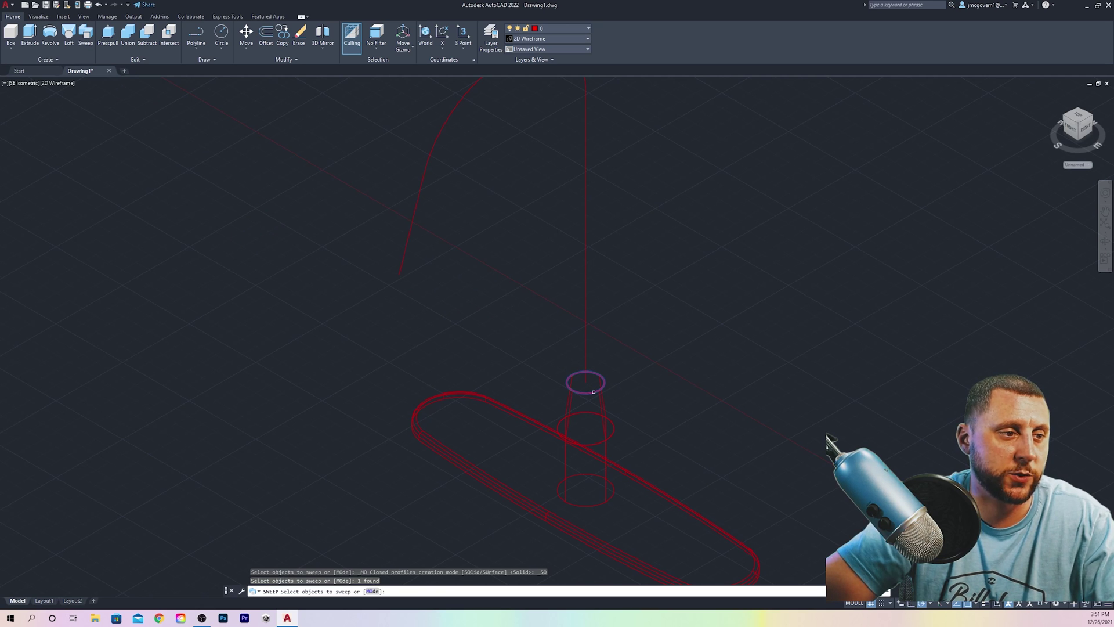
pyautogui.press('Return')
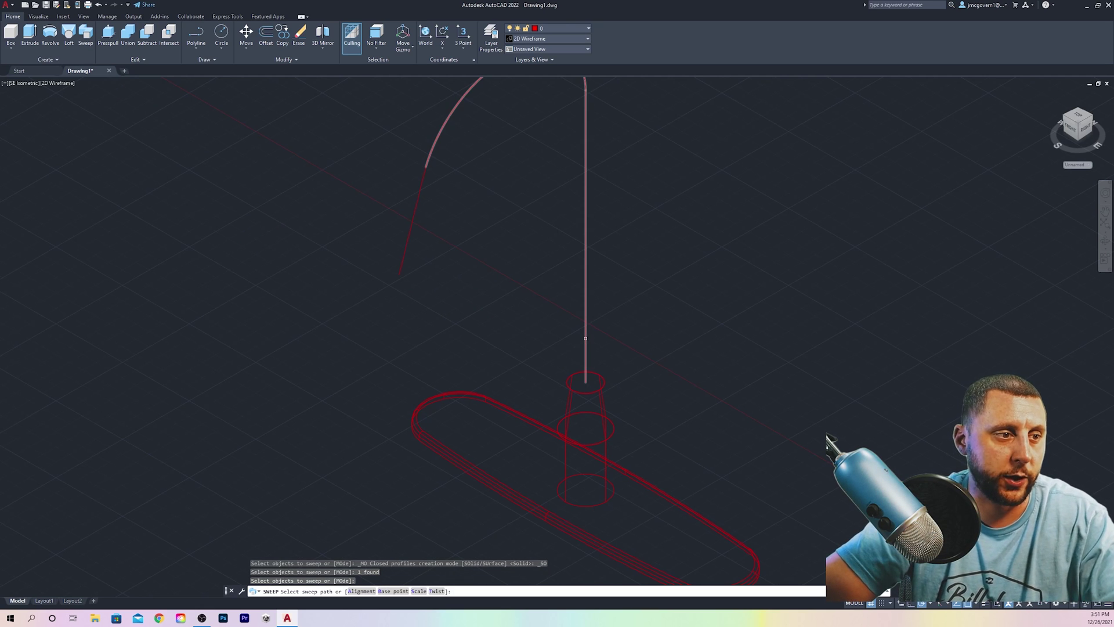
pyautogui.click(585, 337)
pyautogui.scroll(-3, 589, 340)
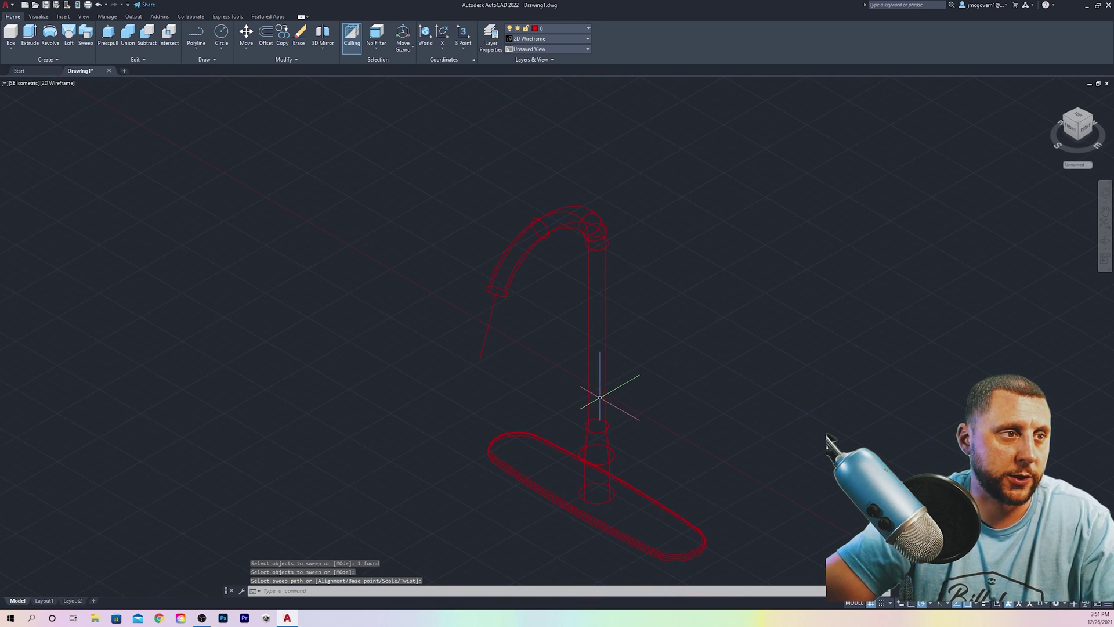
pyautogui.click(60, 85)
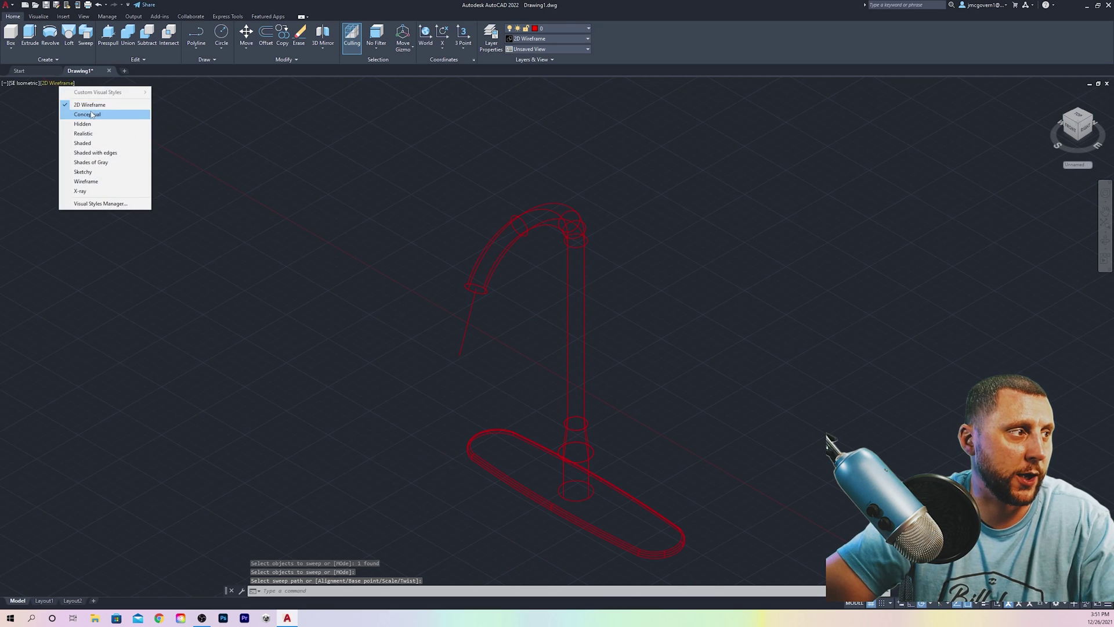
pyautogui.click(72, 114)
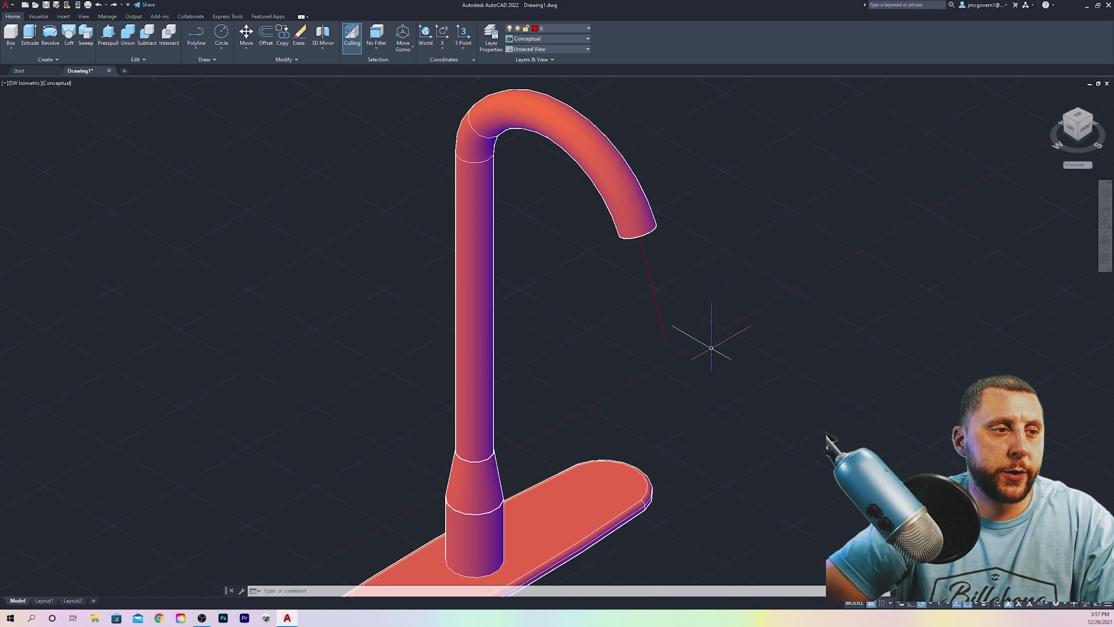
# - Orbit to the spout end and align the UCS to the tube's circular end face
pyautogui.keyDown('shift'); pyautogui.moveTo(711, 348); pyautogui.dragTo(612, 290, button='middle'); pyautogui.keyUp('shift')
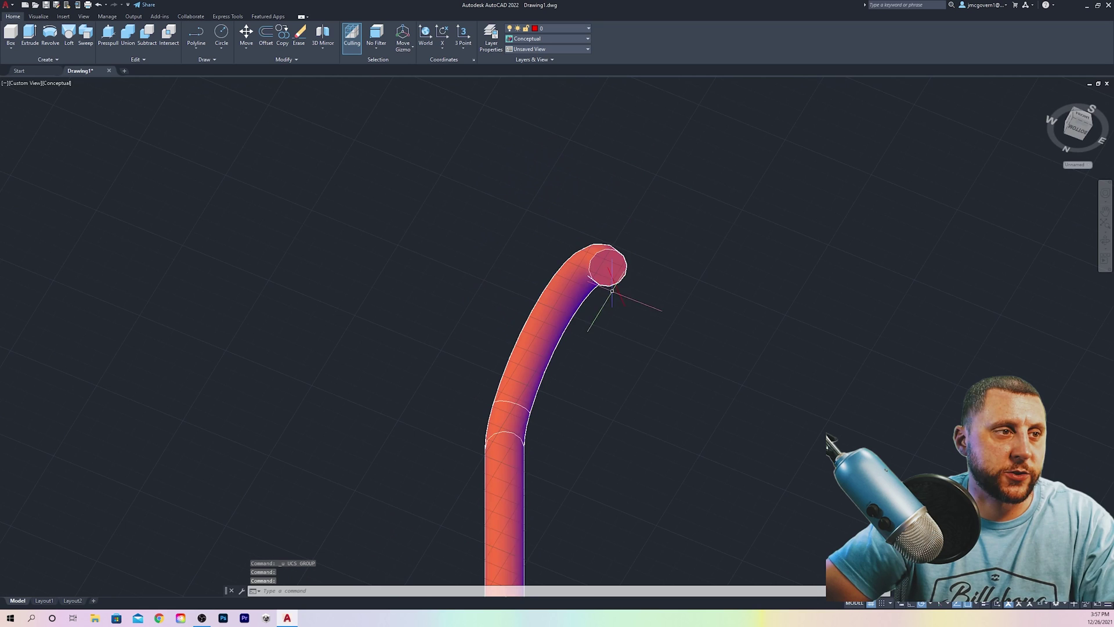
pyautogui.scroll(5, 612, 290)
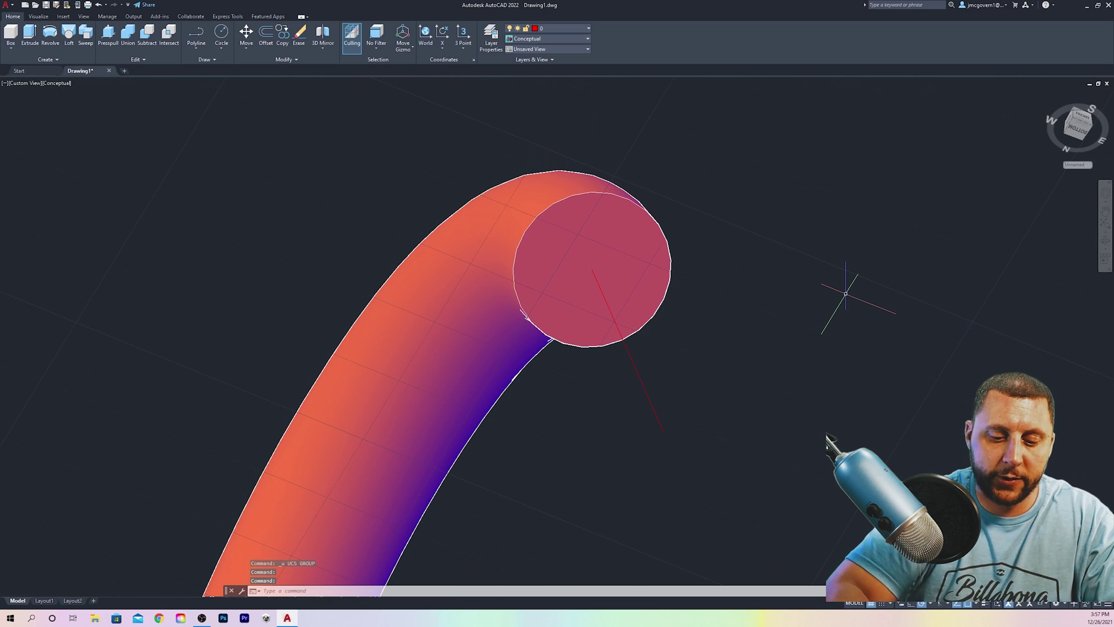
pyautogui.write('ucs')
pyautogui.press('Return')
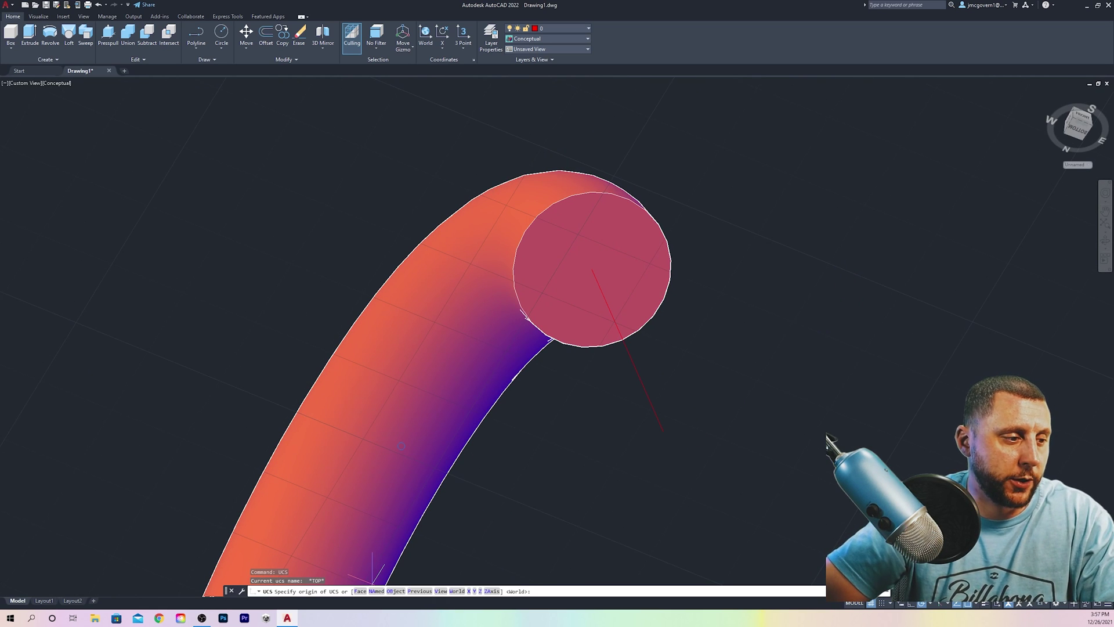
pyautogui.click(361, 592)
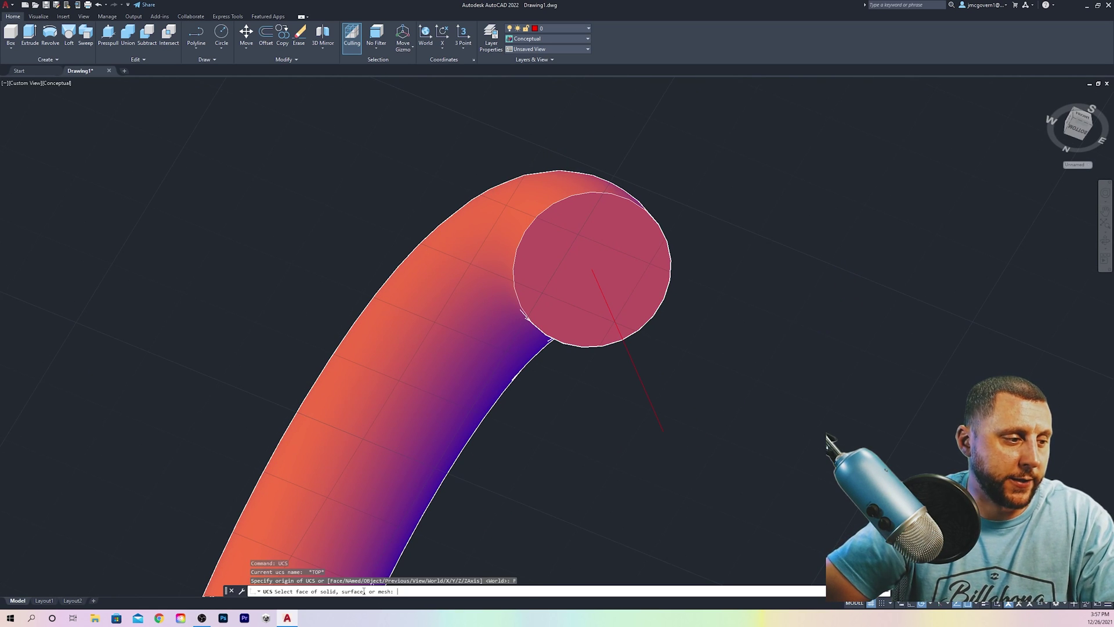
pyautogui.click(619, 260)
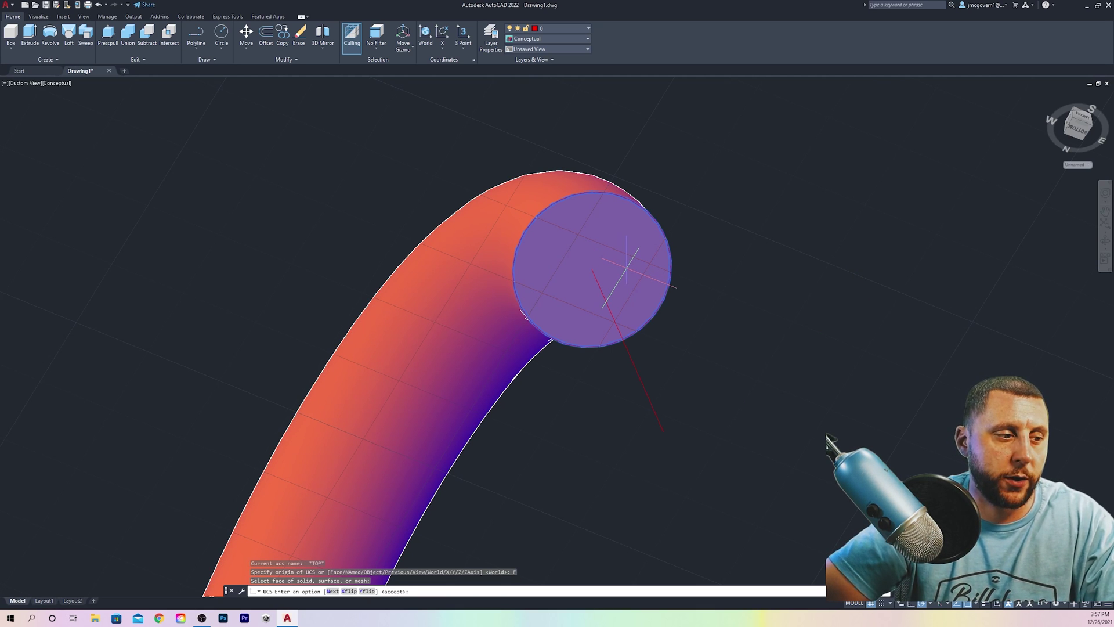
pyautogui.press('Return')
pyautogui.press('Return')
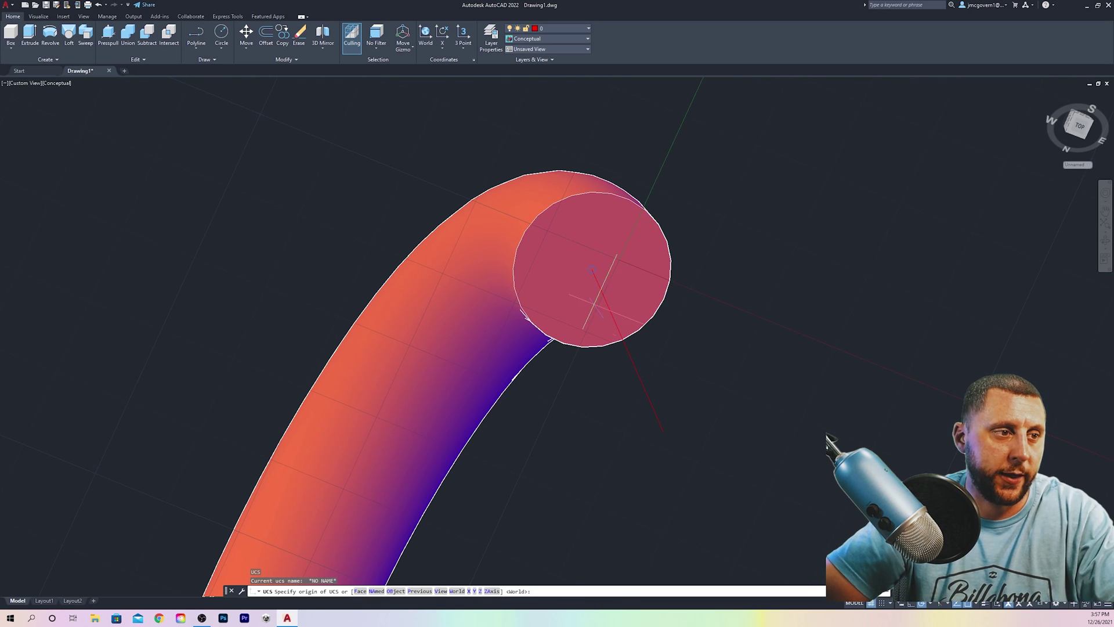
pyautogui.keyDown('shift'); pyautogui.moveTo(598, 305); pyautogui.dragTo(549, 413, button='middle'); pyautogui.keyUp('shift')
pyautogui.keyDown('shift'); pyautogui.moveTo(549, 363); pyautogui.dragTo(462, 313, button='middle'); pyautogui.keyUp('shift')
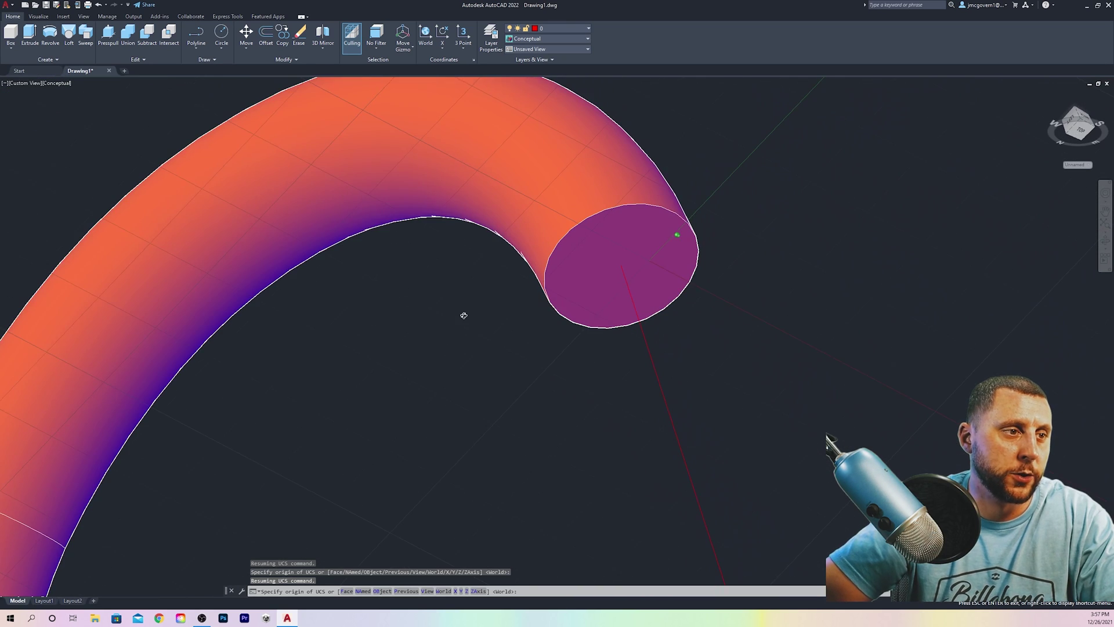
# - Draw a 1.25-diameter circle on the spout's end face and a 1.75-diameter circle below it
pyautogui.click(221, 34)
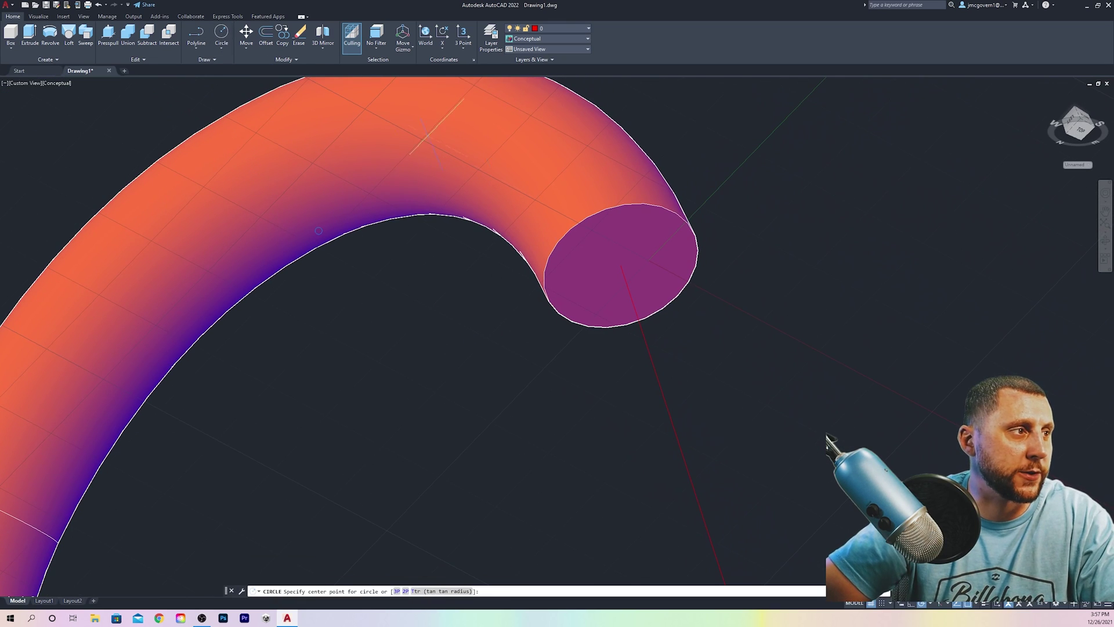
pyautogui.click(620, 266)
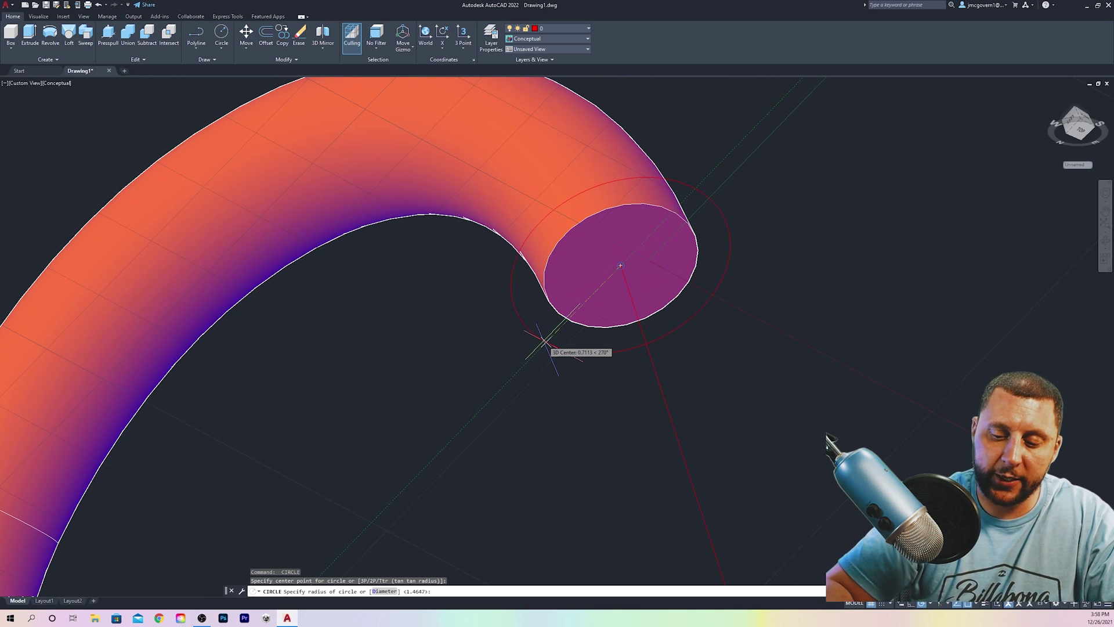
pyautogui.write('d')
pyautogui.press('Return')
pyautogui.write('1.25')
pyautogui.press('Return')
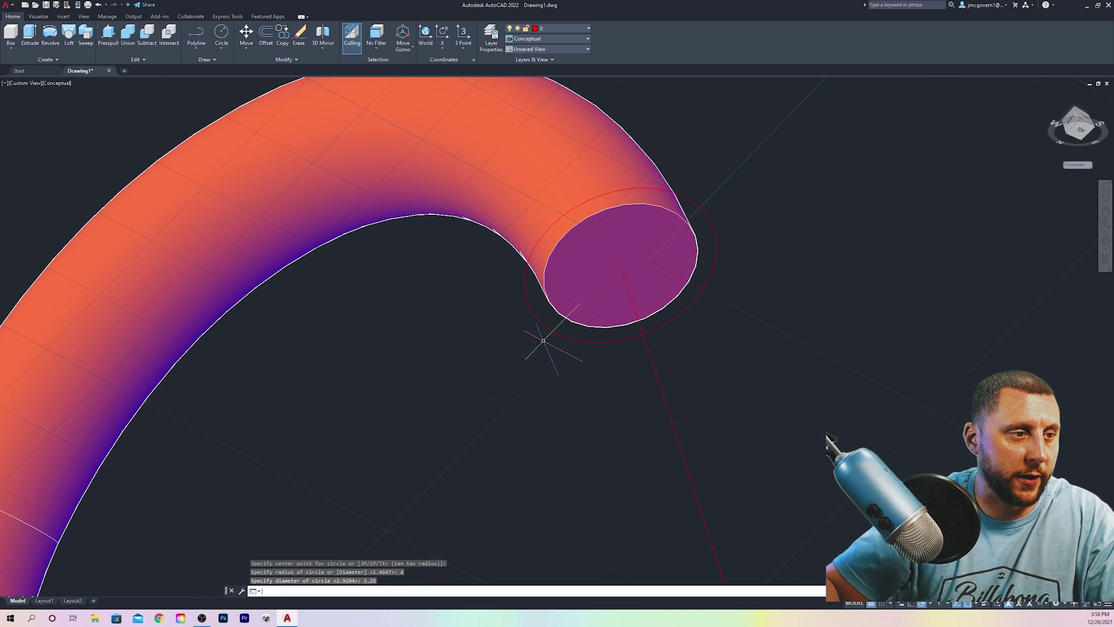
pyautogui.scroll(-4, 542, 341)
pyautogui.press('Return')
pyautogui.click(634, 432)
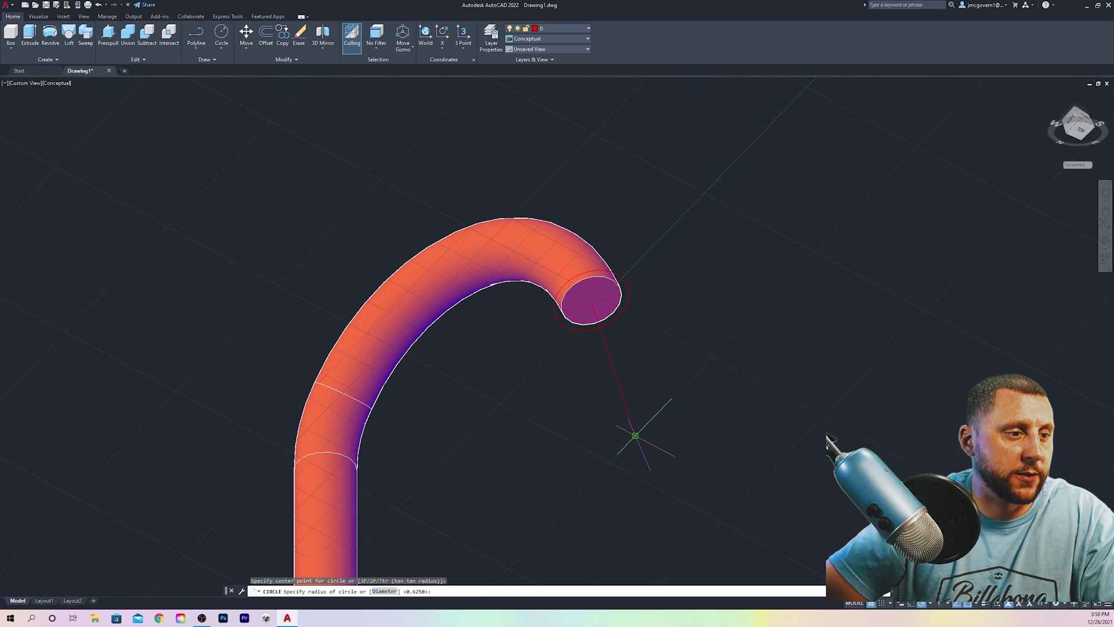
pyautogui.write('d')
pyautogui.press('Return')
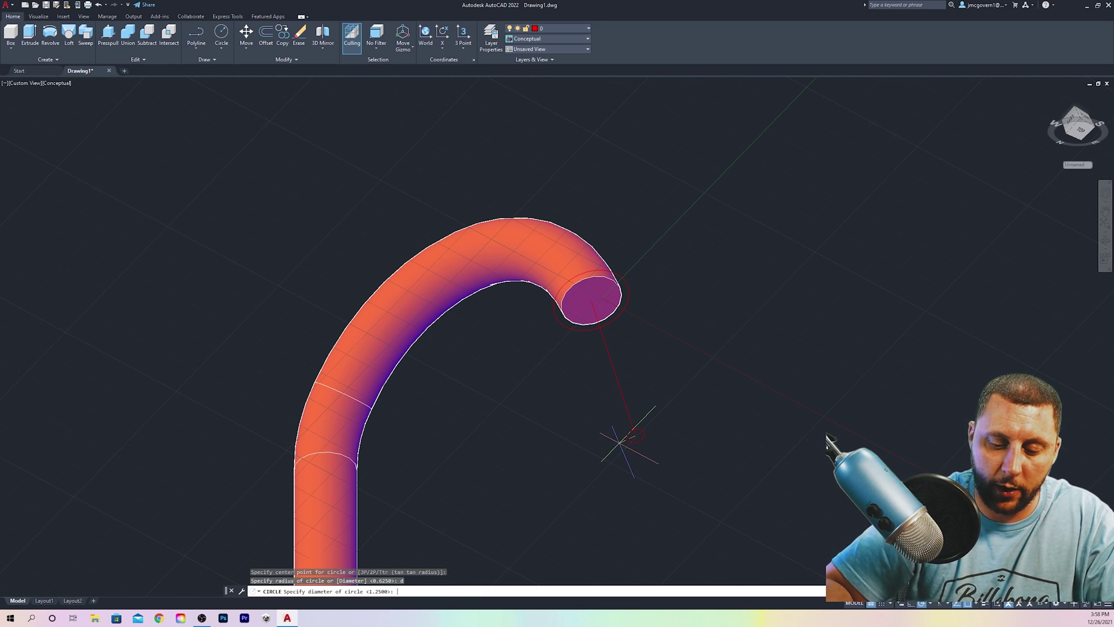
pyautogui.write('1.75')
pyautogui.press('Return')
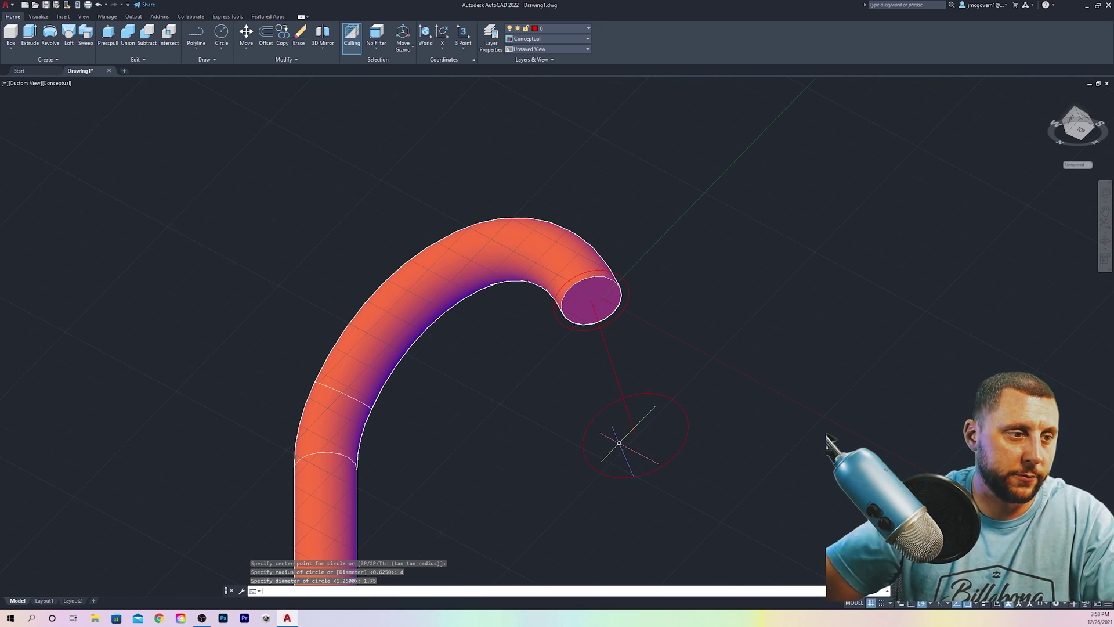
pyautogui.keyDown('shift'); pyautogui.moveTo(619, 442); pyautogui.dragTo(614, 367, button='middle'); pyautogui.keyUp('shift')
# - Loft between the 1.25 and 1.75 circles to form the tapered nozzle
pyautogui.write('lof')
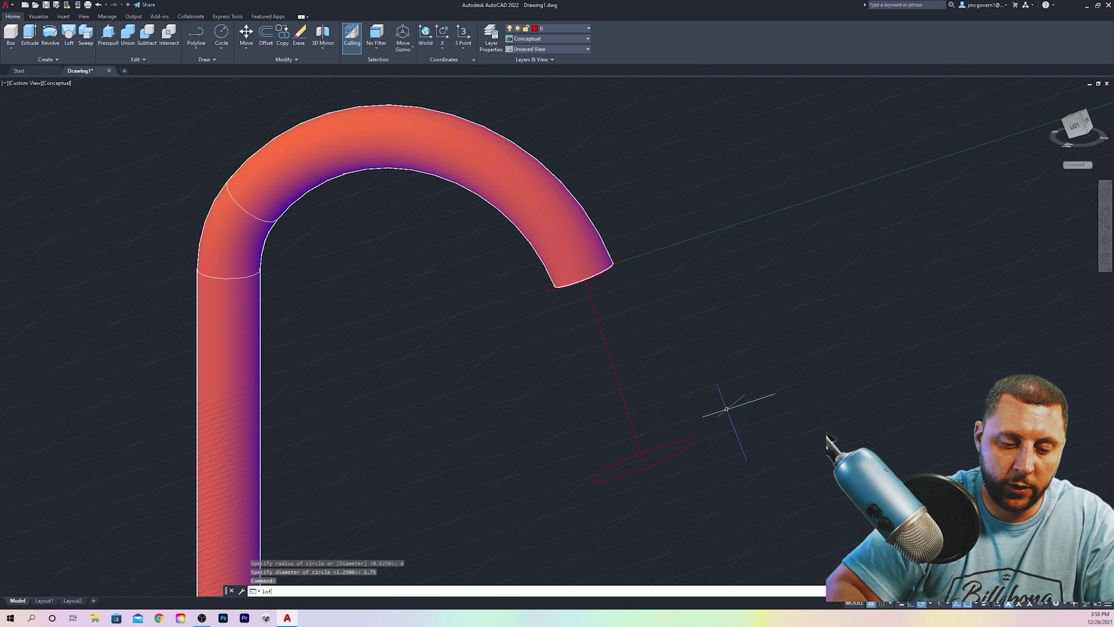
pyautogui.write('t')
pyautogui.press('Return')
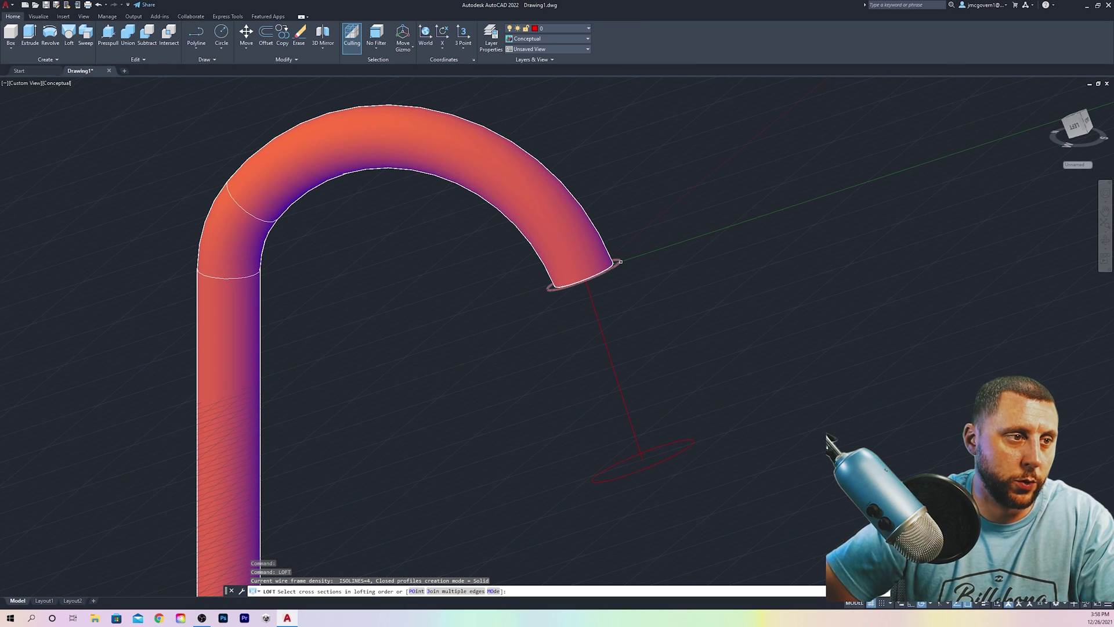
pyautogui.click(620, 262)
pyautogui.click(684, 440)
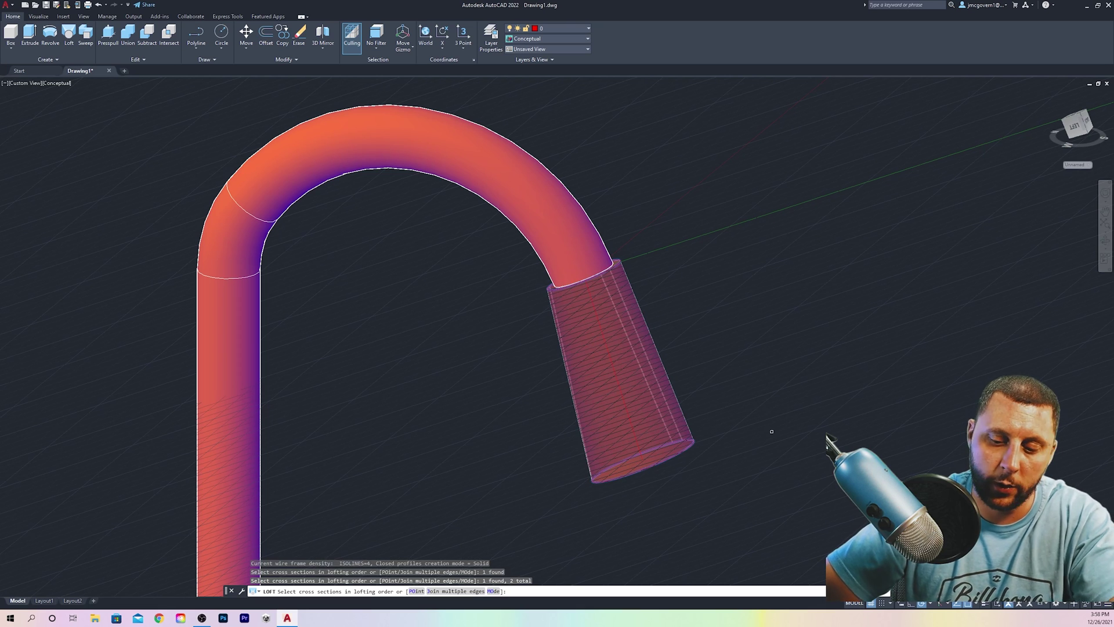
pyautogui.press('Return')
pyautogui.press('Return')
pyautogui.click(519, 278)
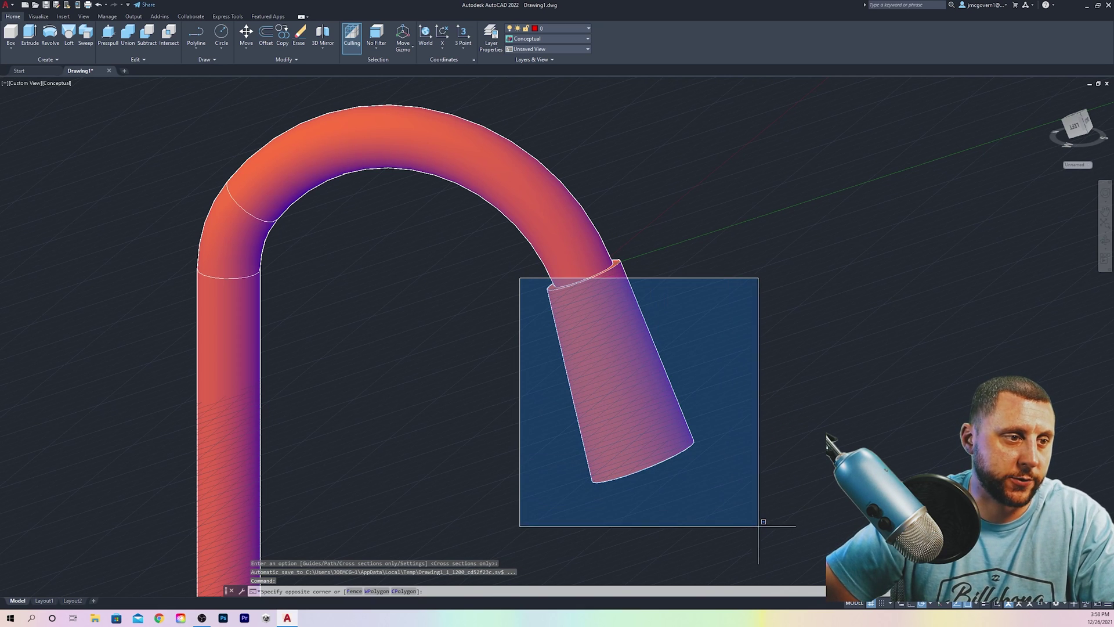
pyautogui.click(763, 521)
pyautogui.click(502, 235)
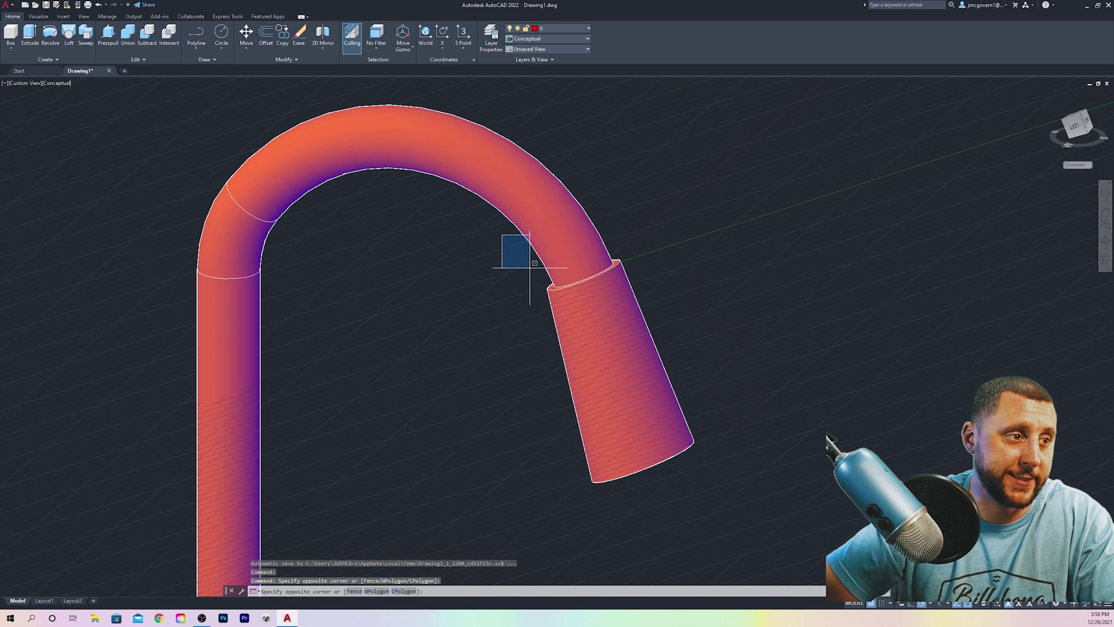
pyautogui.click(722, 511)
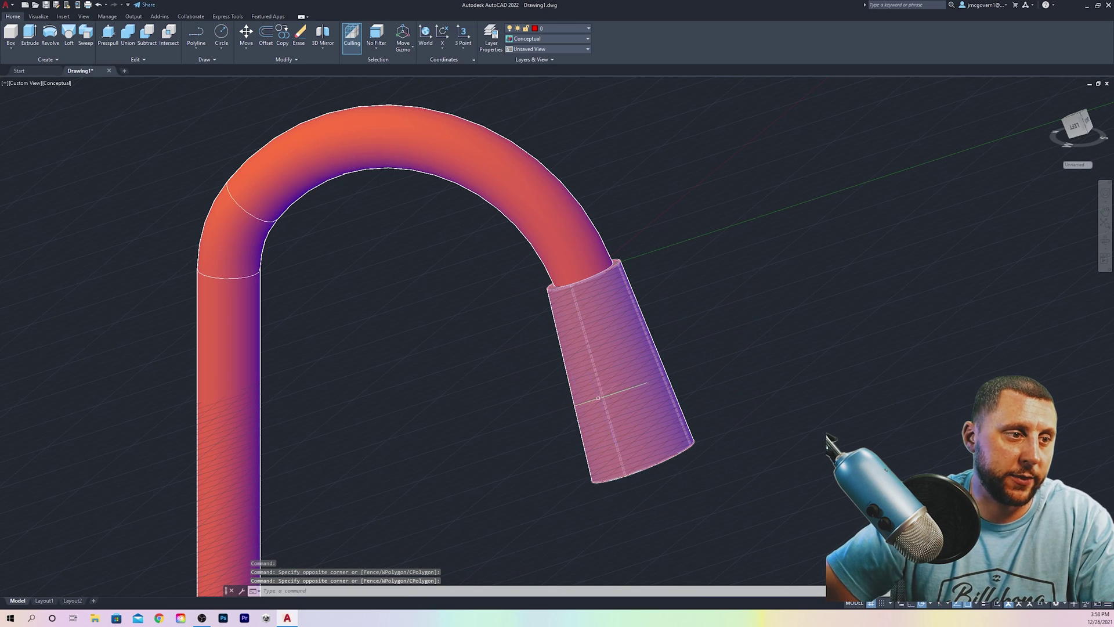
# - In wireframe, delete the leftover sweep path line, then shade the model in Conceptual style
pyautogui.click(61, 83)
pyautogui.click(72, 104)
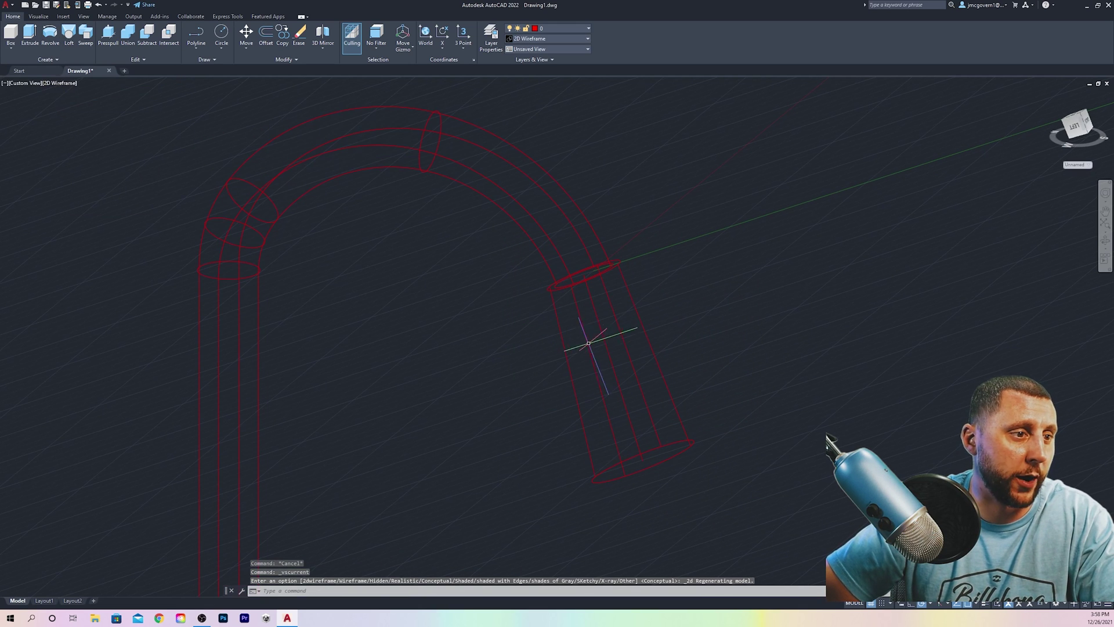
pyautogui.click(604, 342)
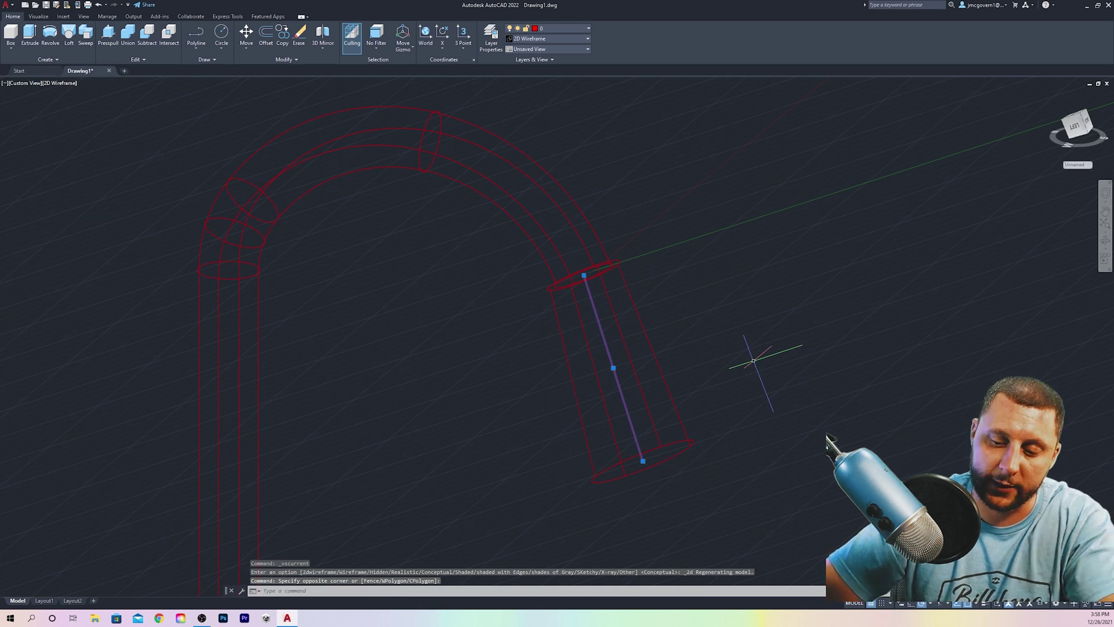
pyautogui.press('Delete')
pyautogui.scroll(-5, 753, 356)
pyautogui.click(60, 83)
pyautogui.click(88, 115)
pyautogui.scroll(3, 568, 322)
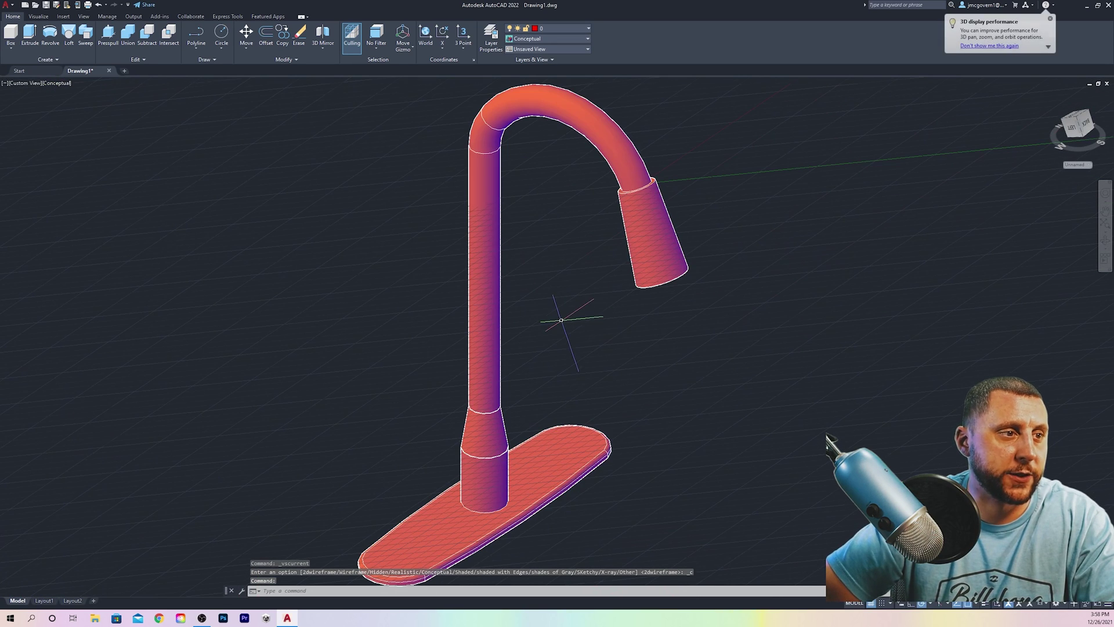
pyautogui.scroll(4, 567, 321)
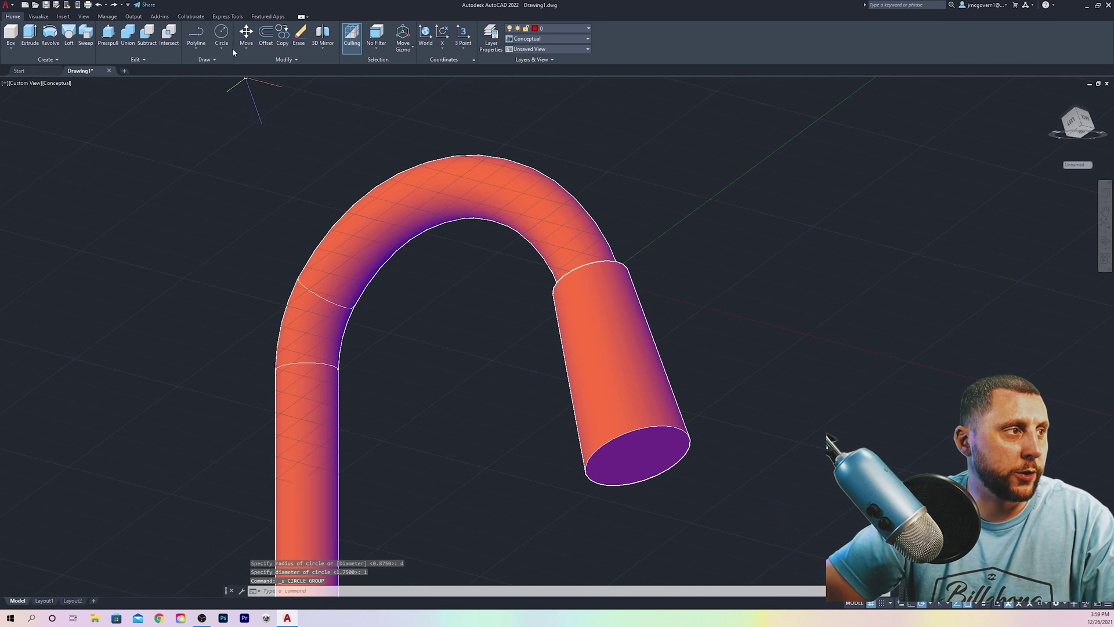
# - Draw a 1.25-diameter circle centered on the spray head's end
pyautogui.click(221, 33)
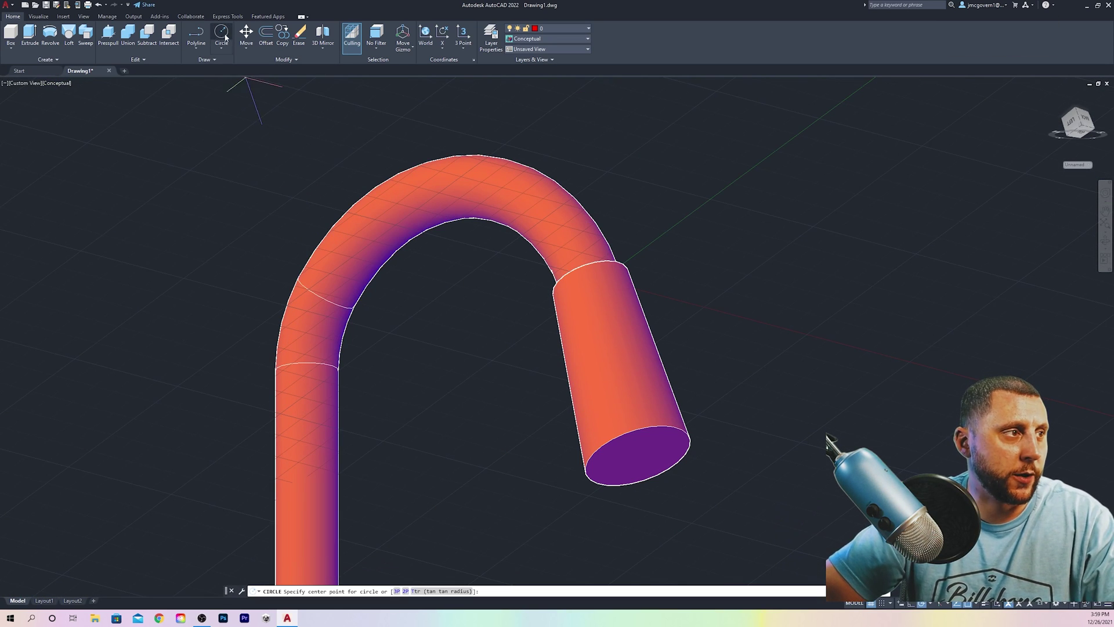
pyautogui.click(637, 456)
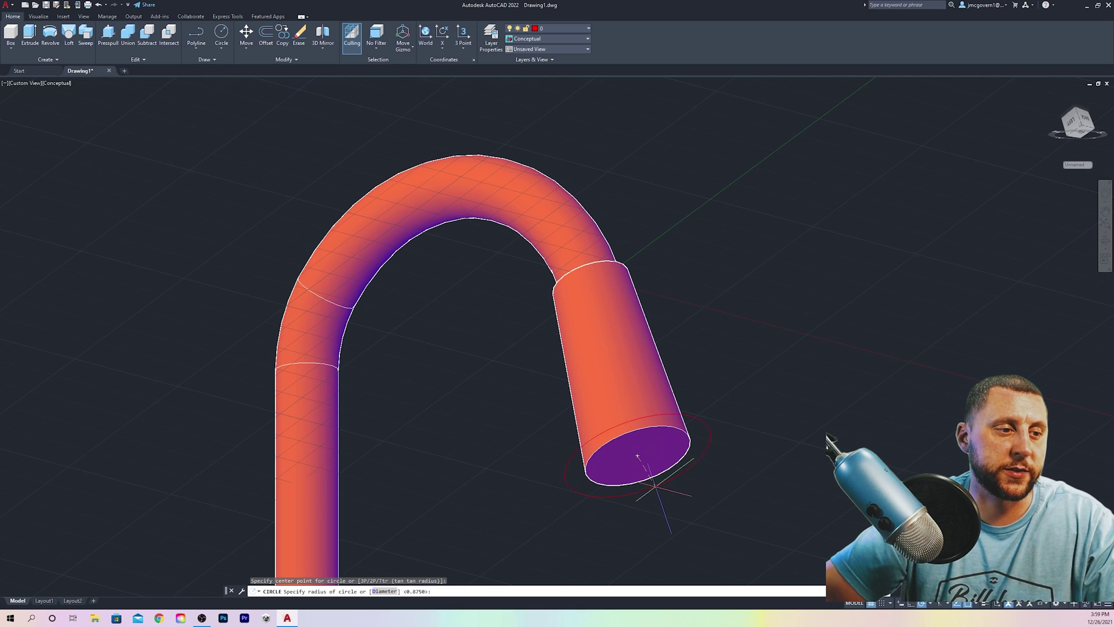
pyautogui.write('d')
pyautogui.press('Return')
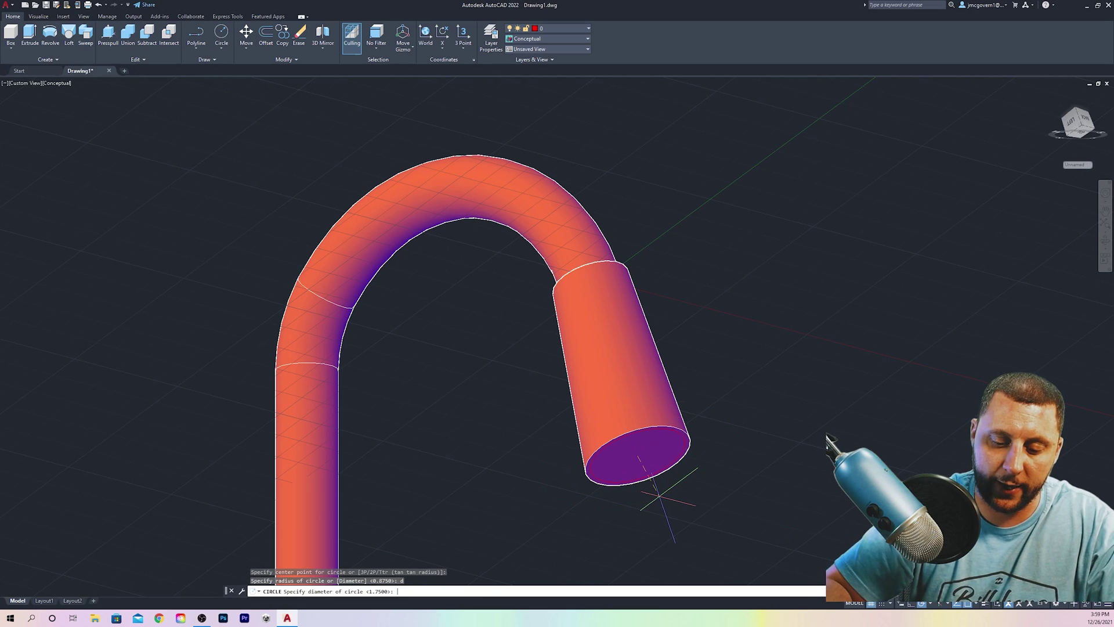
pyautogui.write('1.25')
pyautogui.press('Return')
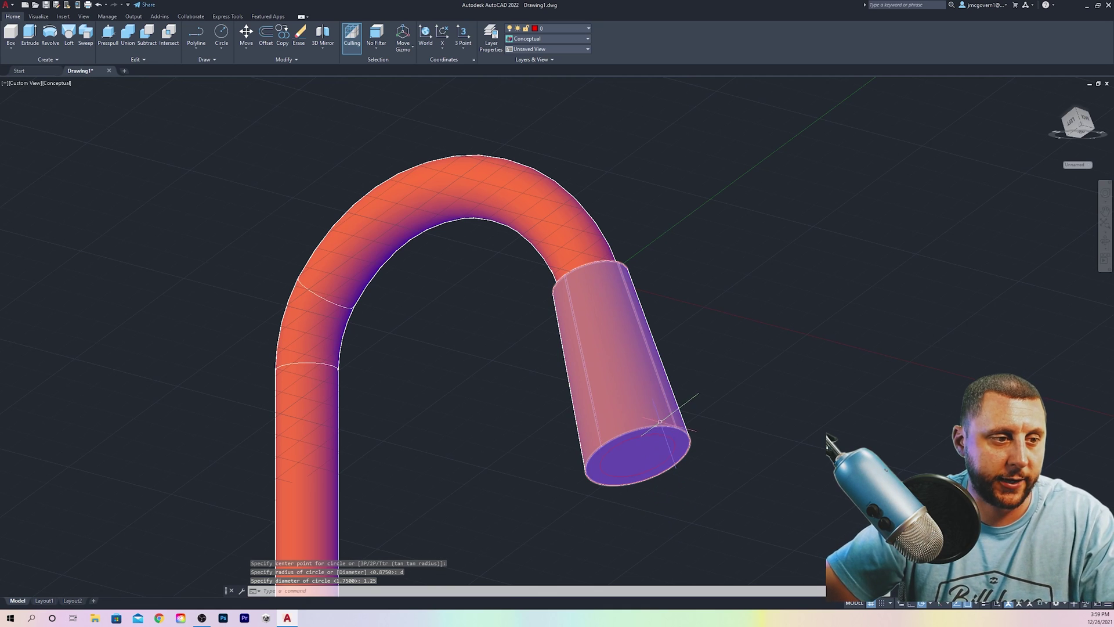
# - Extrude the circle 1/4 unit into a disc in 2D Wireframe, then view from Top
pyautogui.click(57, 83)
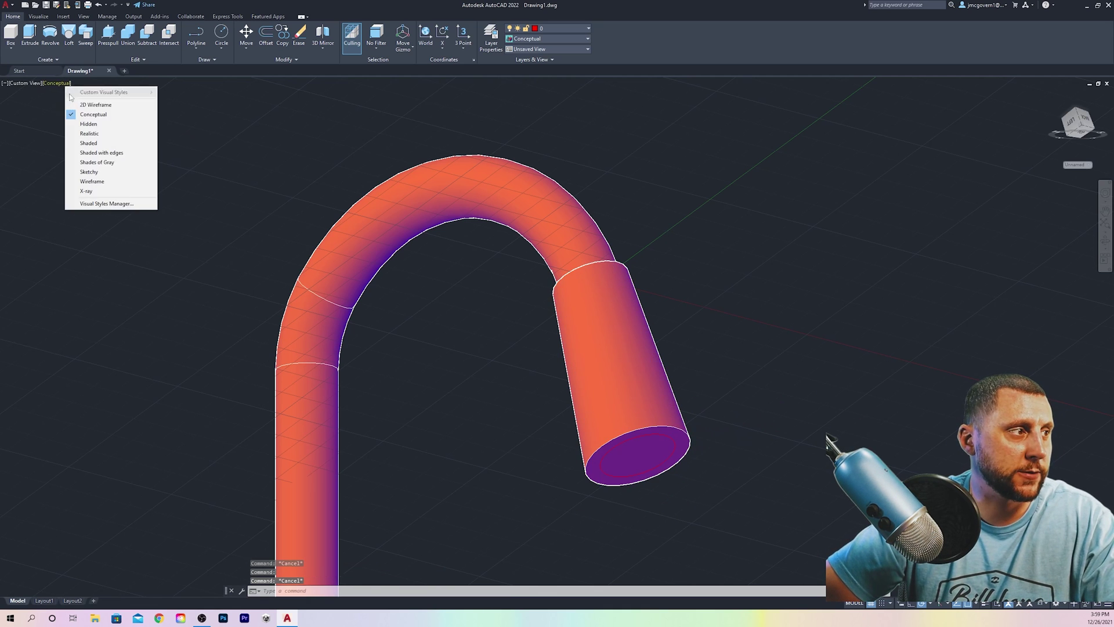
pyautogui.click(84, 105)
pyautogui.click(606, 468)
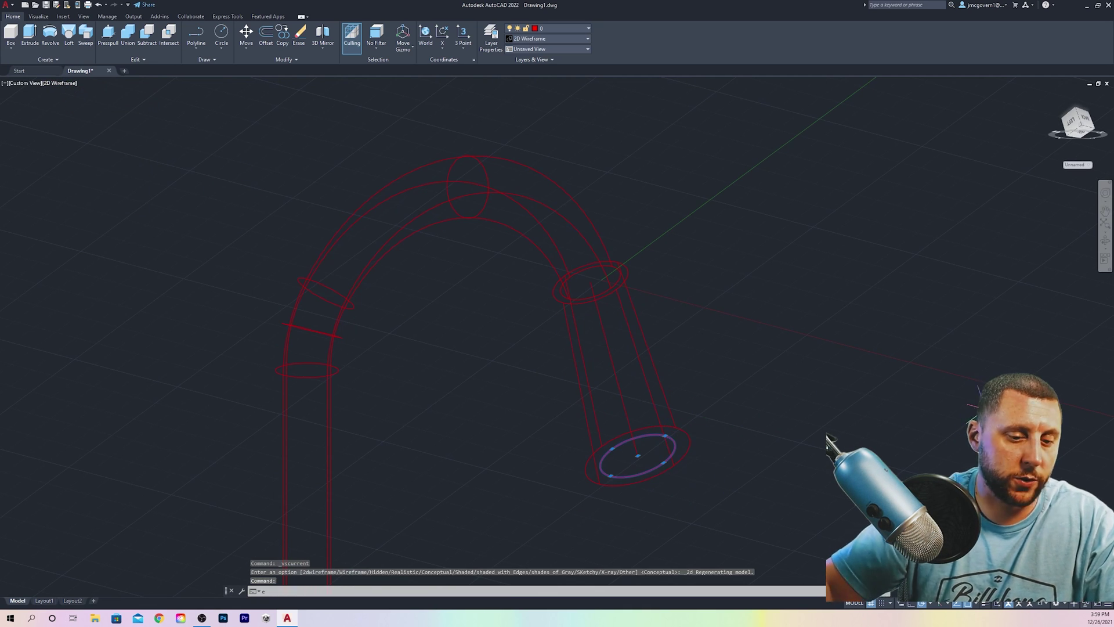
pyautogui.write('ext')
pyautogui.press('Return')
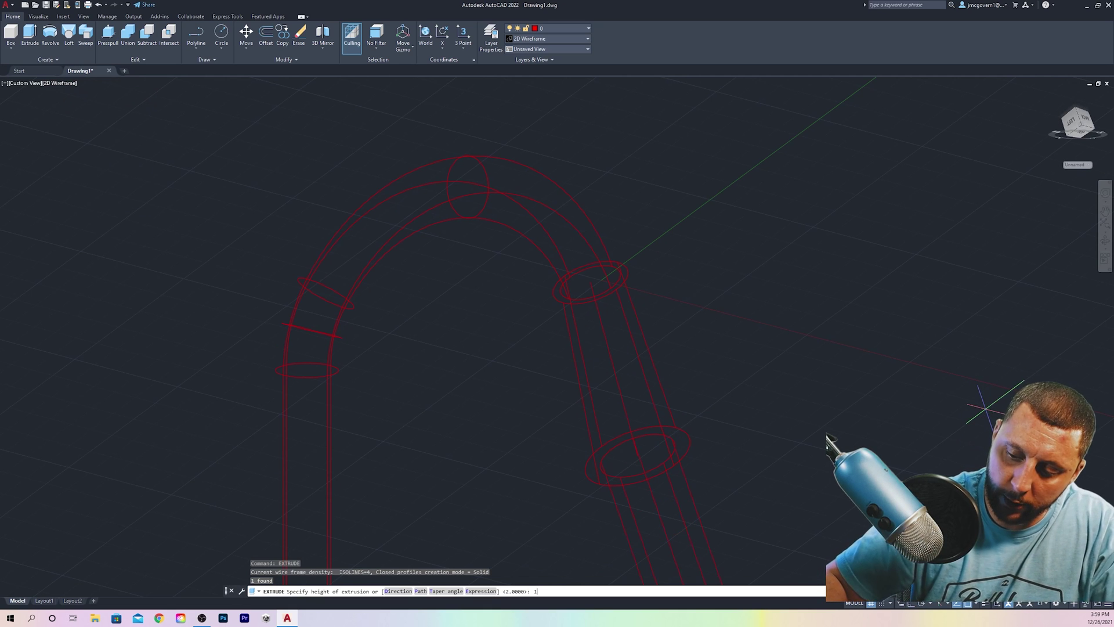
pyautogui.press('Return')
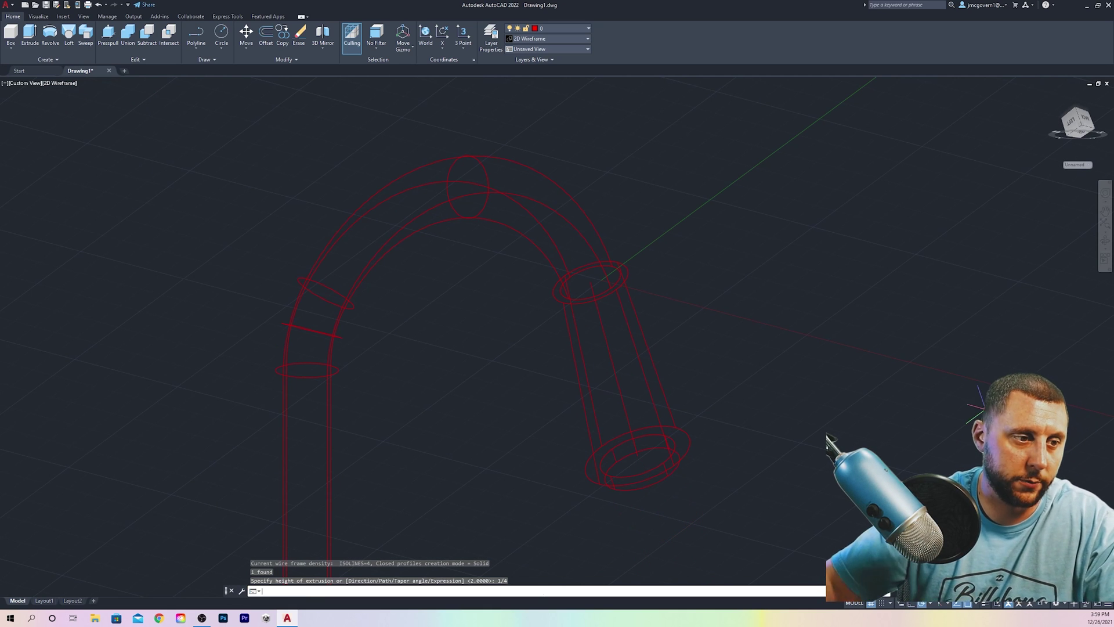
pyautogui.click(26, 83)
pyautogui.click(49, 104)
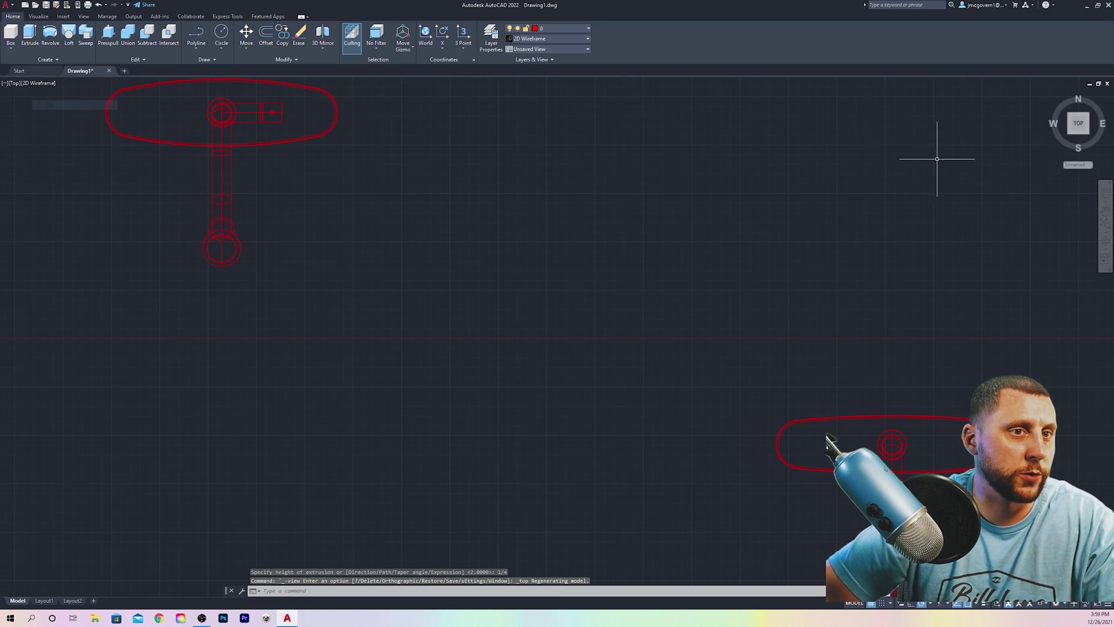
# - Frame the faucet base via SE Isometric and Front views, orbiting into 3D
pyautogui.click(1086, 138)
pyautogui.scroll(3, 580, 473)
pyautogui.moveTo(589, 435); pyautogui.dragTo(482, 352, button='middle')
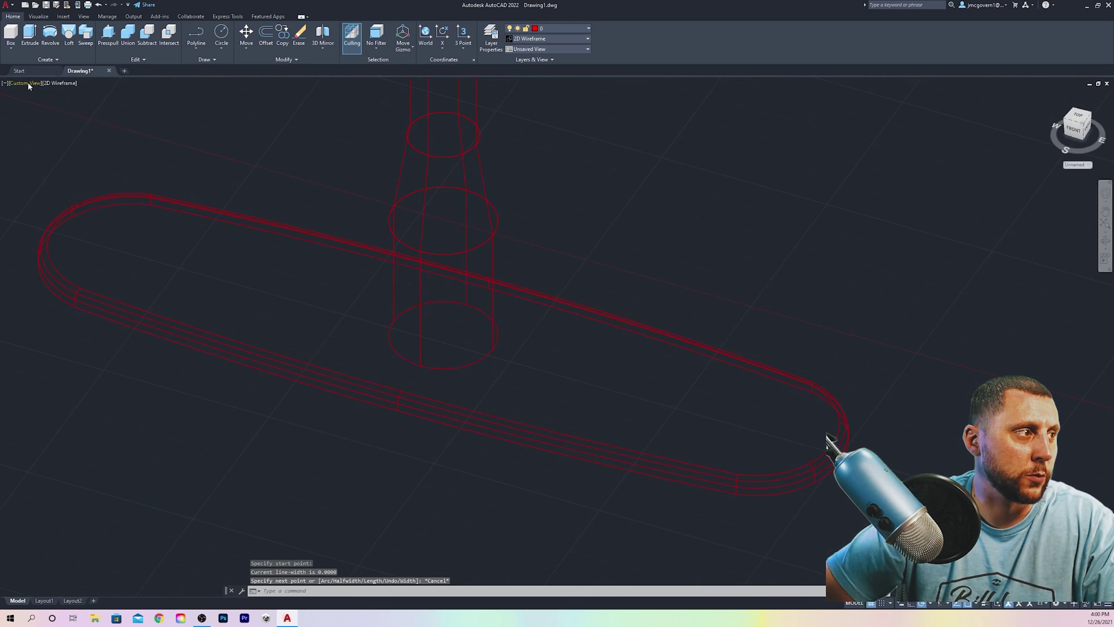
pyautogui.click(25, 83)
pyautogui.click(63, 142)
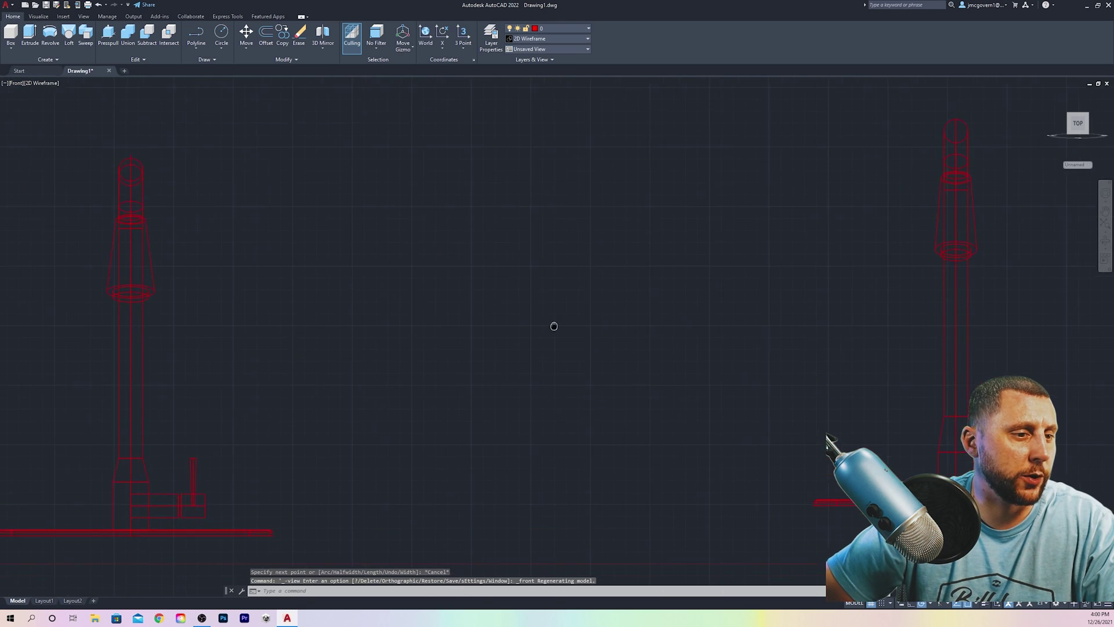
pyautogui.keyDown('shift'); pyautogui.moveTo(472, 316); pyautogui.dragTo(415, 347, button='middle'); pyautogui.keyUp('shift')
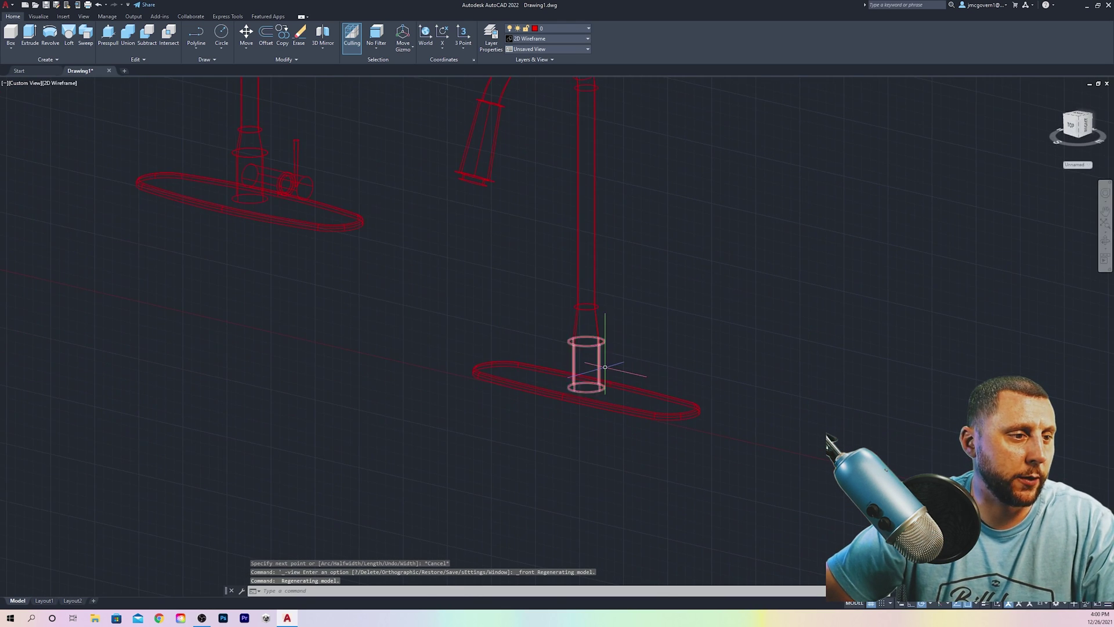
pyautogui.scroll(5, 586, 363)
# - Draw a vertical guide line up from the base ellipse's centre, undoing the extra step
pyautogui.click(196, 48)
pyautogui.click(209, 69)
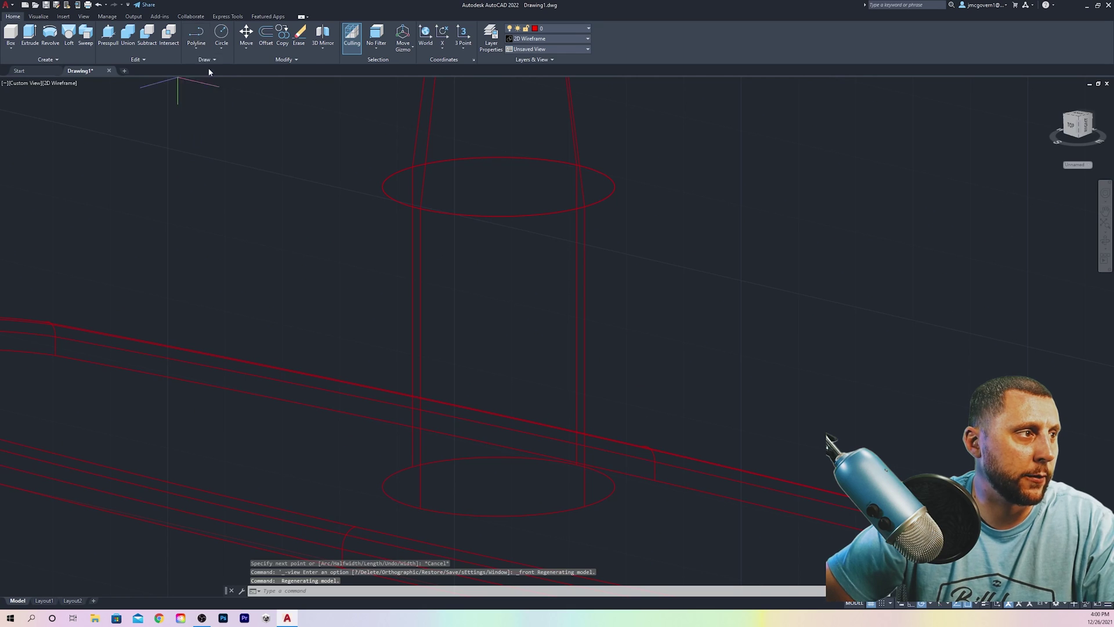
pyautogui.click(499, 476)
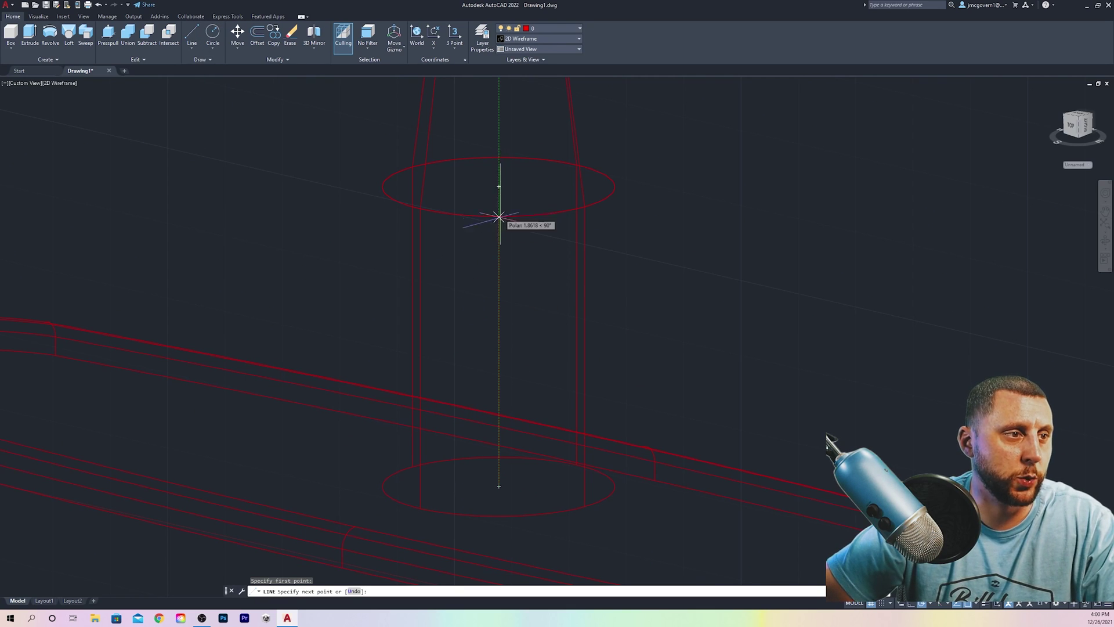
pyautogui.press('Escape')
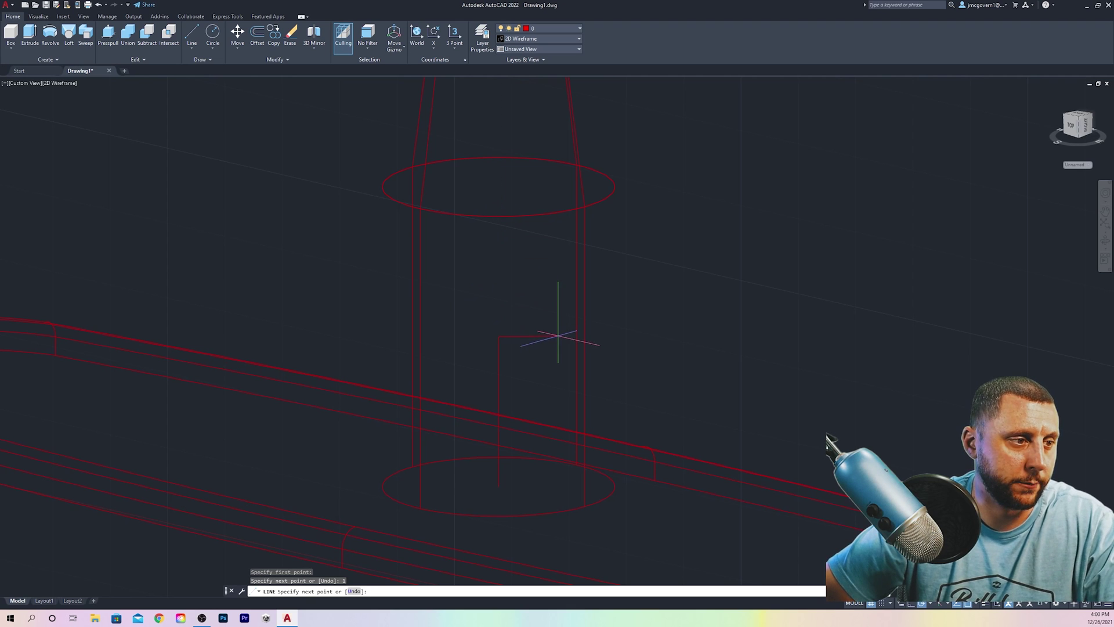
pyautogui.hotkey('ctrl', 'z')
pyautogui.hotkey('ctrl', 'z')
pyautogui.hotkey('ctrl', 'z')
pyautogui.click(26, 83)
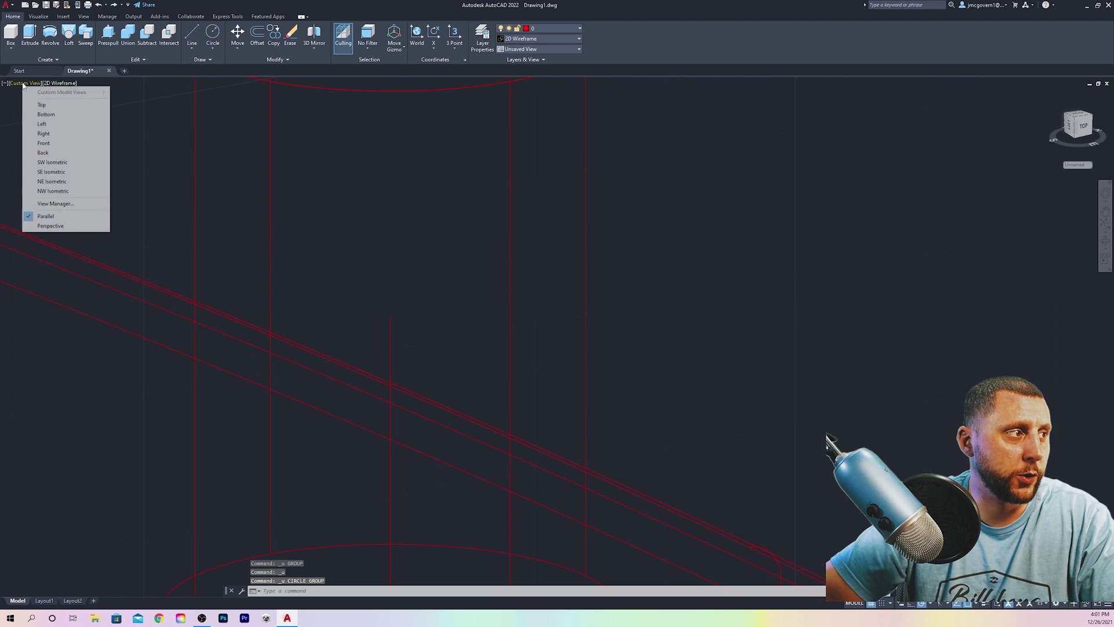
# - From Right view orbited into 3D, draw a 1-diameter circle on the vertical guide line
pyautogui.click(35, 134)
pyautogui.scroll(-2, 402, 268)
pyautogui.keyDown('shift'); pyautogui.moveTo(391, 351); pyautogui.dragTo(620, 505, button='middle'); pyautogui.keyUp('shift')
pyautogui.scroll(5, 619, 504)
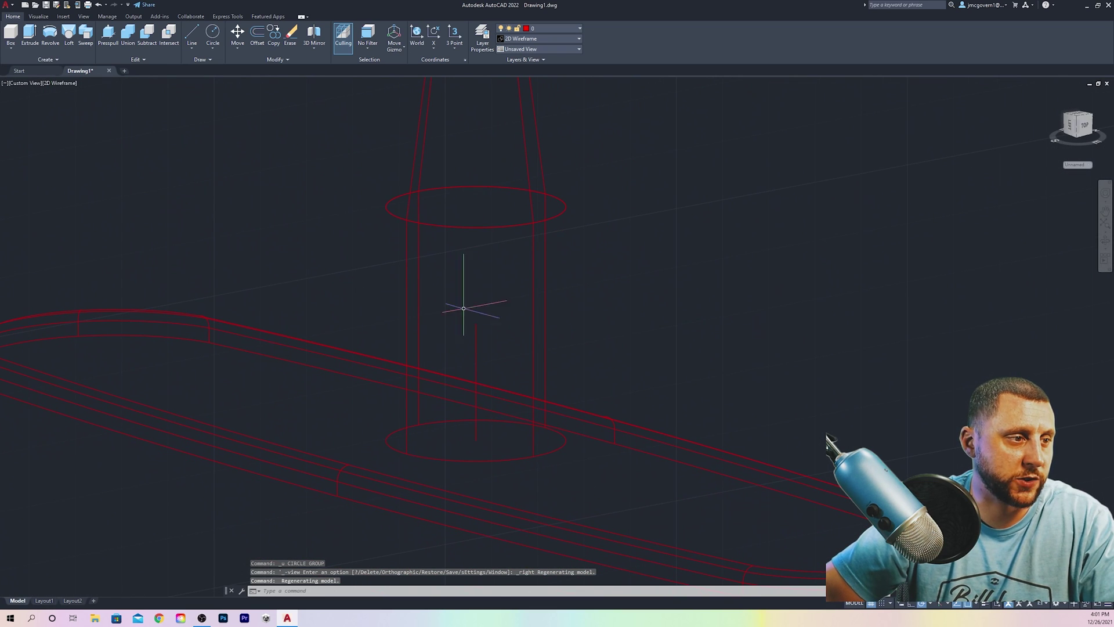
pyautogui.click(212, 33)
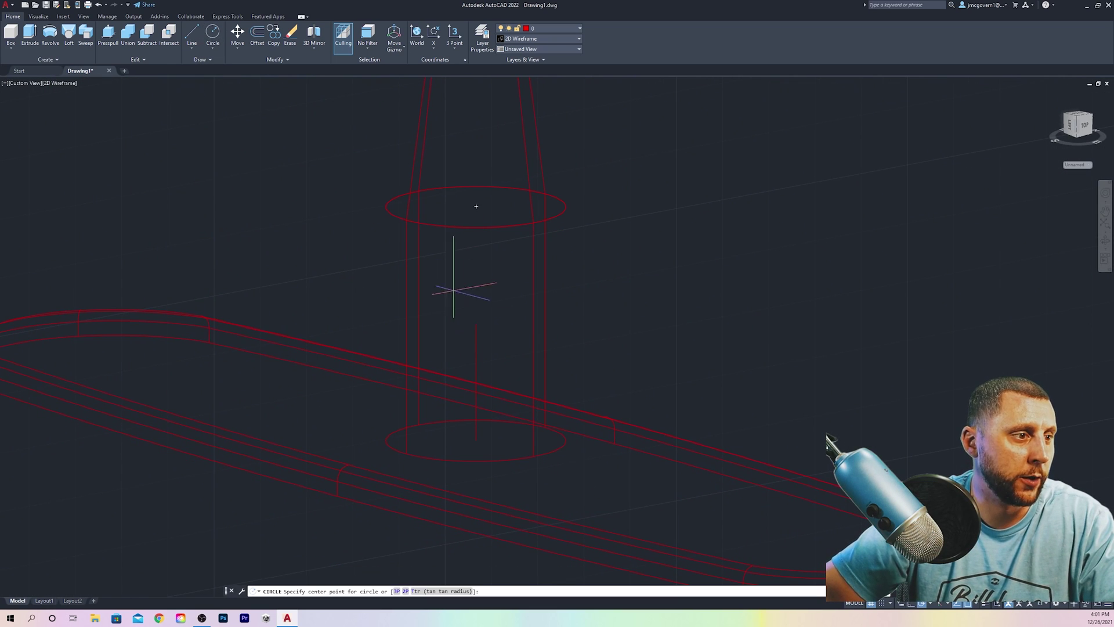
pyautogui.click(475, 324)
pyautogui.write('d')
pyautogui.press('Return')
pyautogui.write('1')
pyautogui.press('Return')
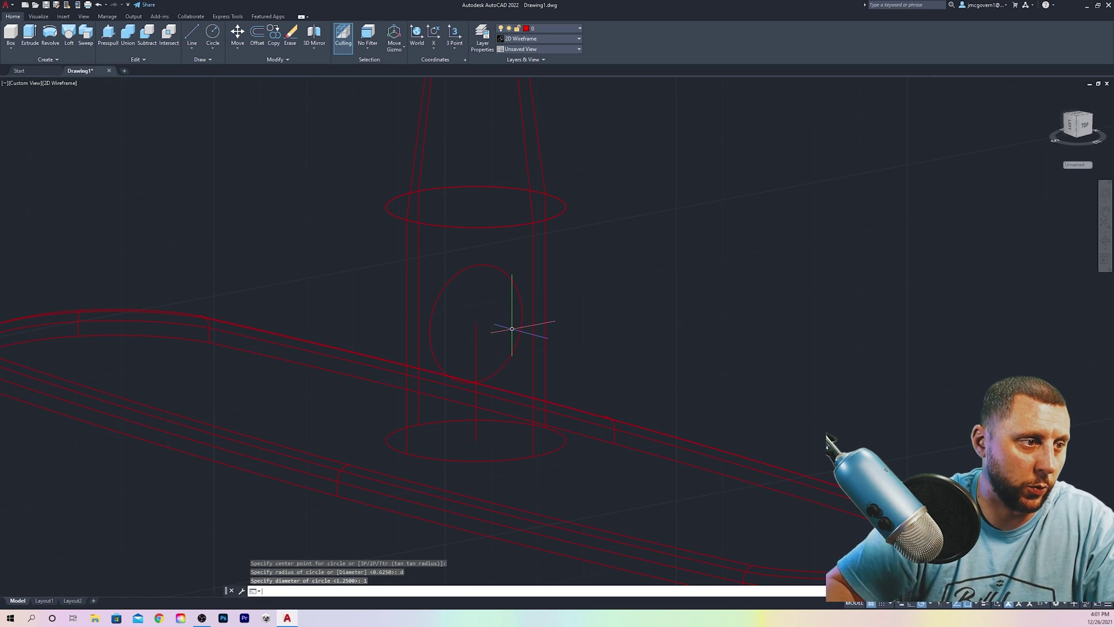
# - Delete the vertical guide line and extrude the circle 2 units into a side cylinder
pyautogui.click(511, 329)
pyautogui.click(462, 346)
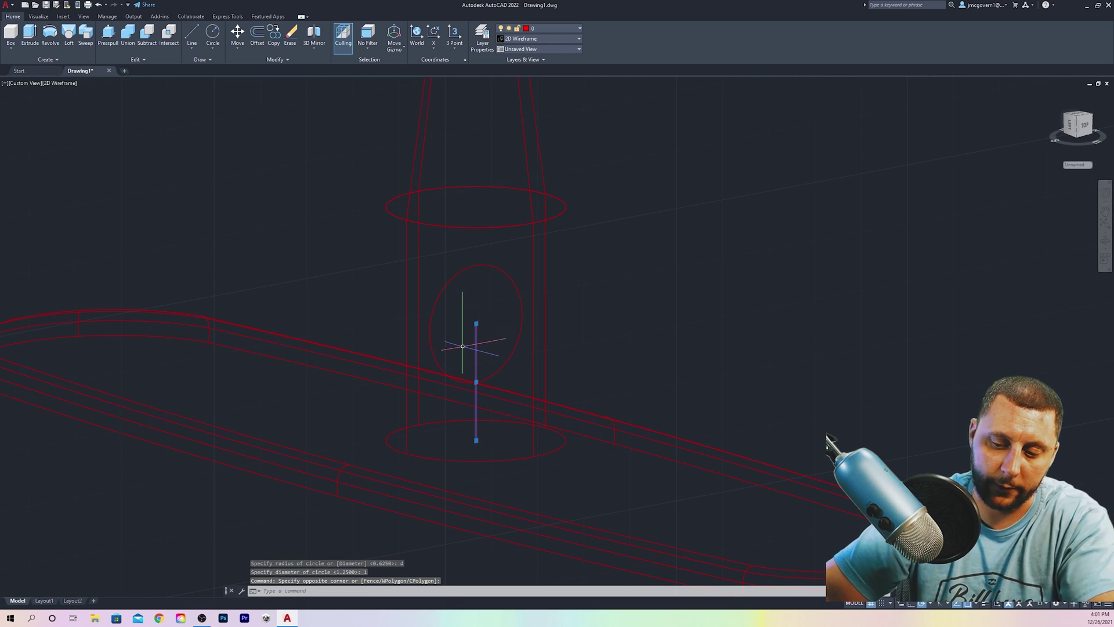
pyautogui.press('Delete')
pyautogui.scroll(6, 471, 342)
pyautogui.click(417, 293)
pyautogui.click(370, 301)
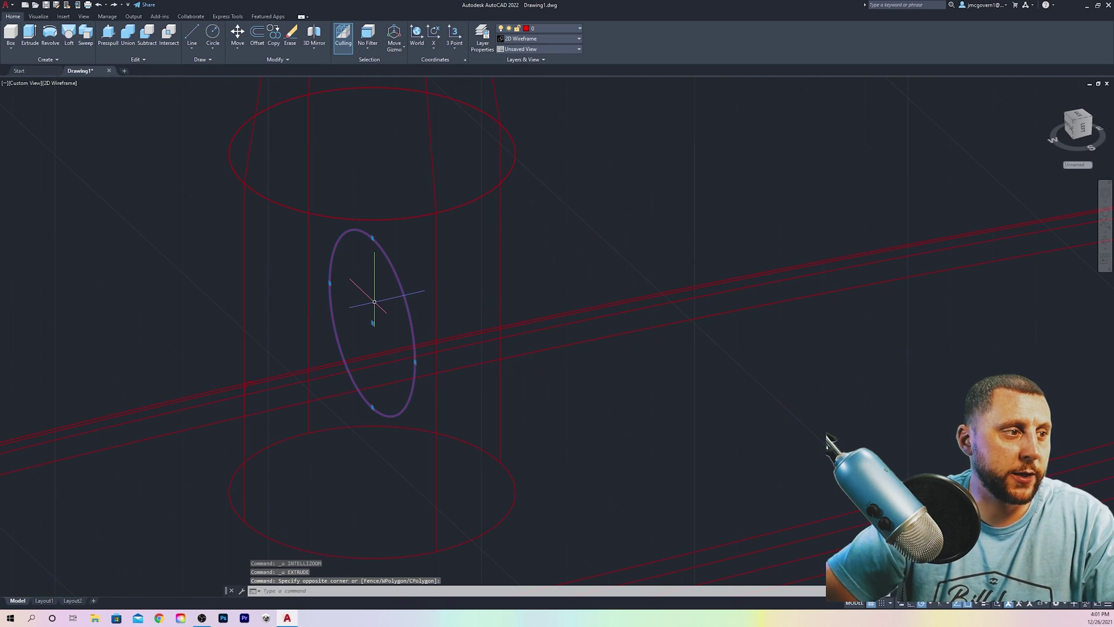
pyautogui.write('extrude')
pyautogui.press('Return')
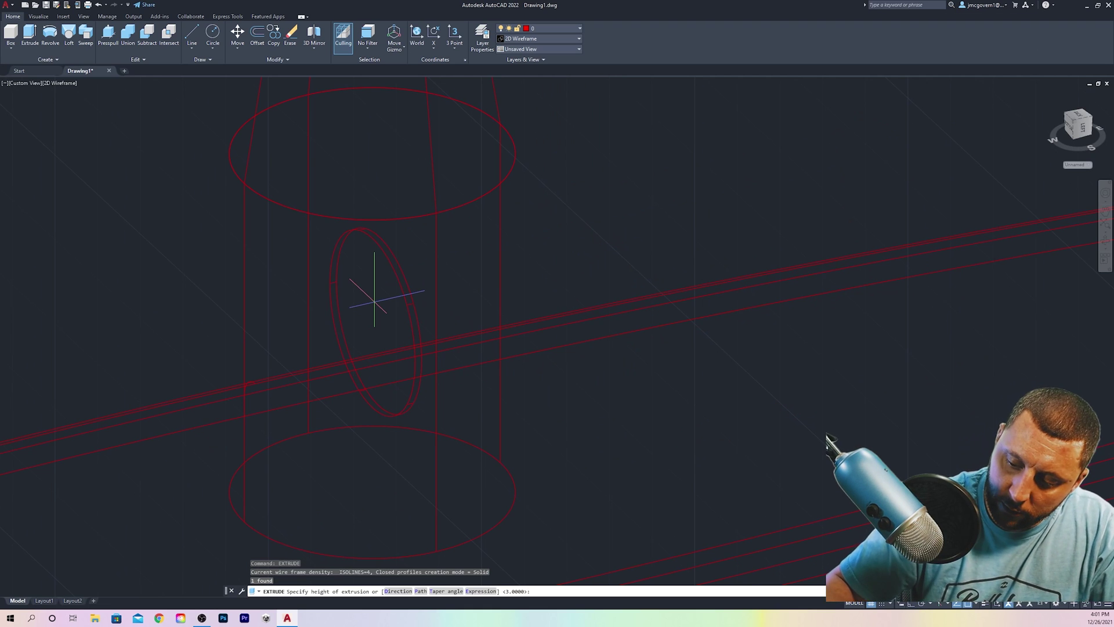
pyautogui.write('2')
pyautogui.press('Return')
pyautogui.moveTo(724, 261); pyautogui.dragTo(489, 281, button='middle')
# - Draw a 0.75-diameter circle centred on the side cylinder's end
pyautogui.write('c')
pyautogui.press('Return')
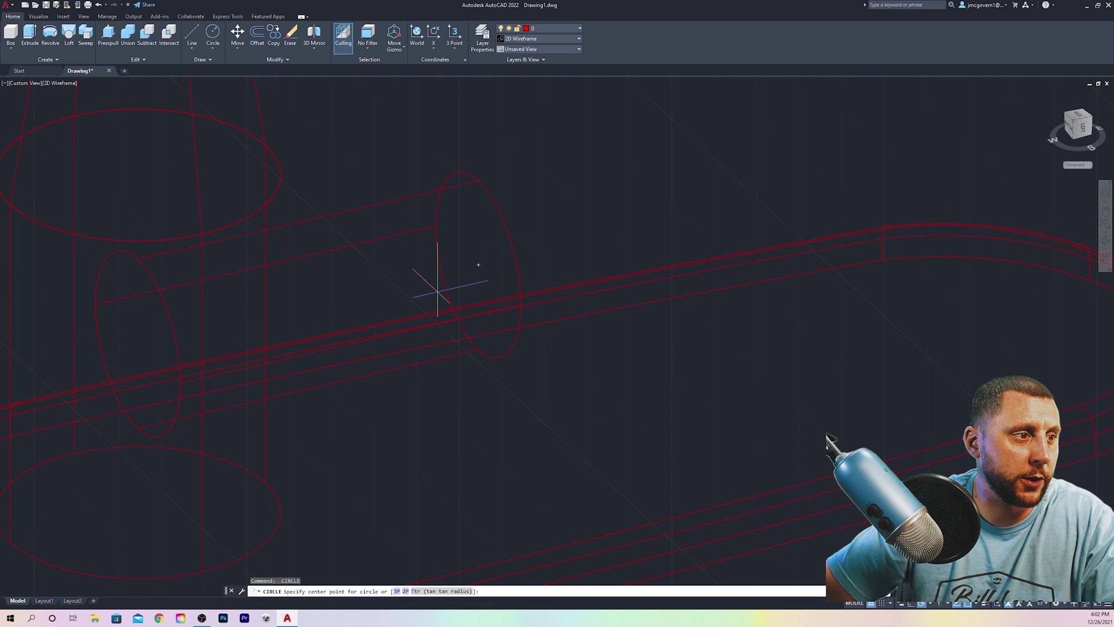
pyautogui.click(478, 265)
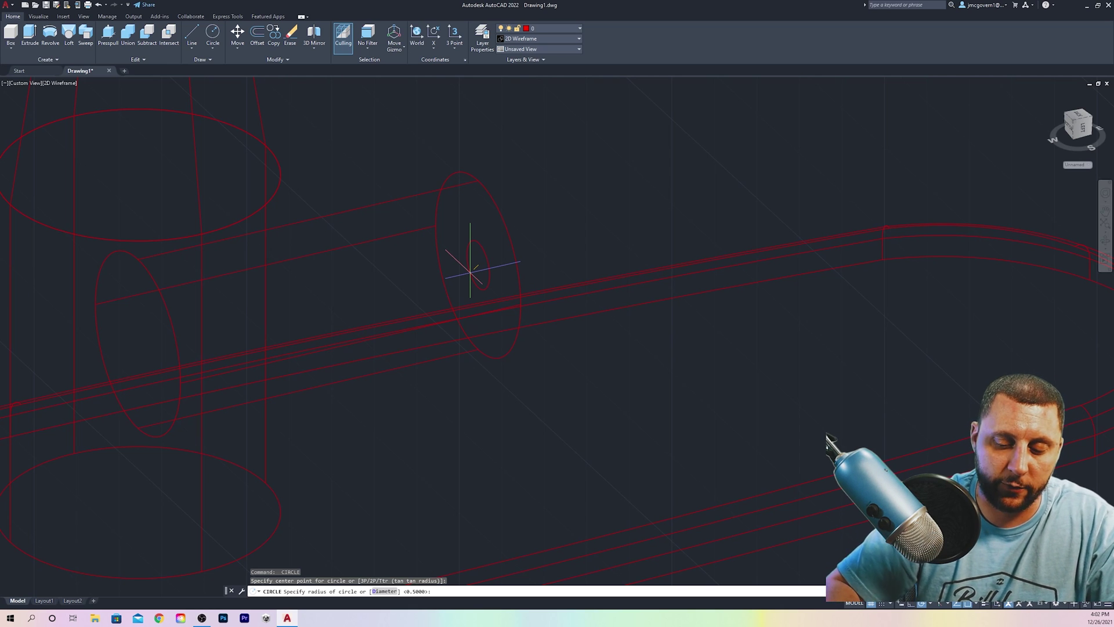
pyautogui.write('d')
pyautogui.press('Return')
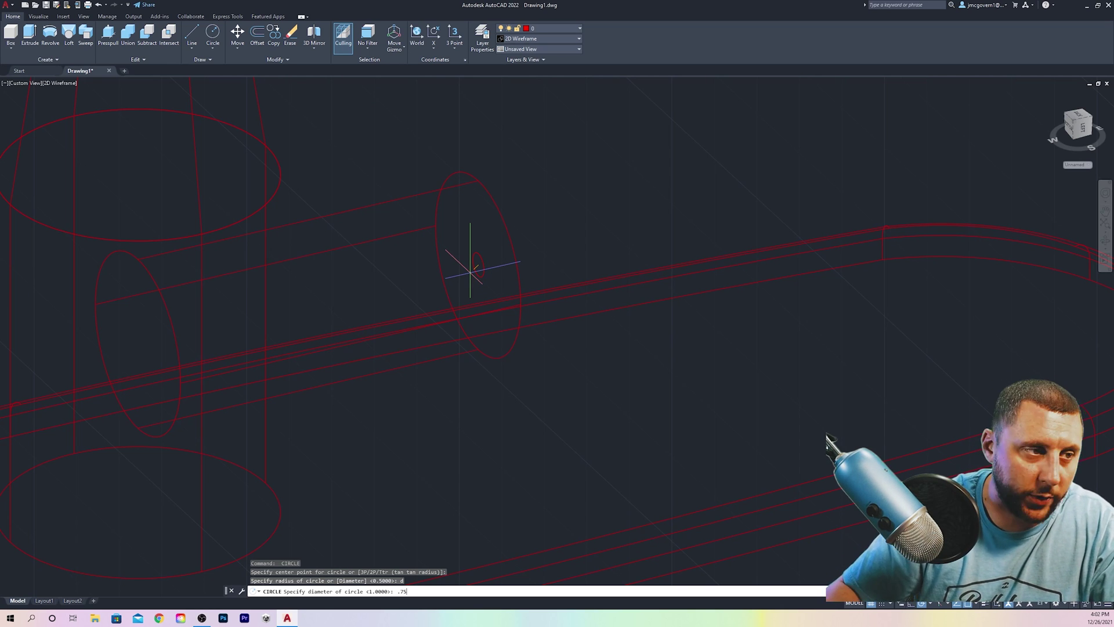
pyautogui.write('.75')
pyautogui.press('Return')
# - Extrude the 0.75 circle 1/4 unit
pyautogui.click(505, 249)
pyautogui.click(532, 251)
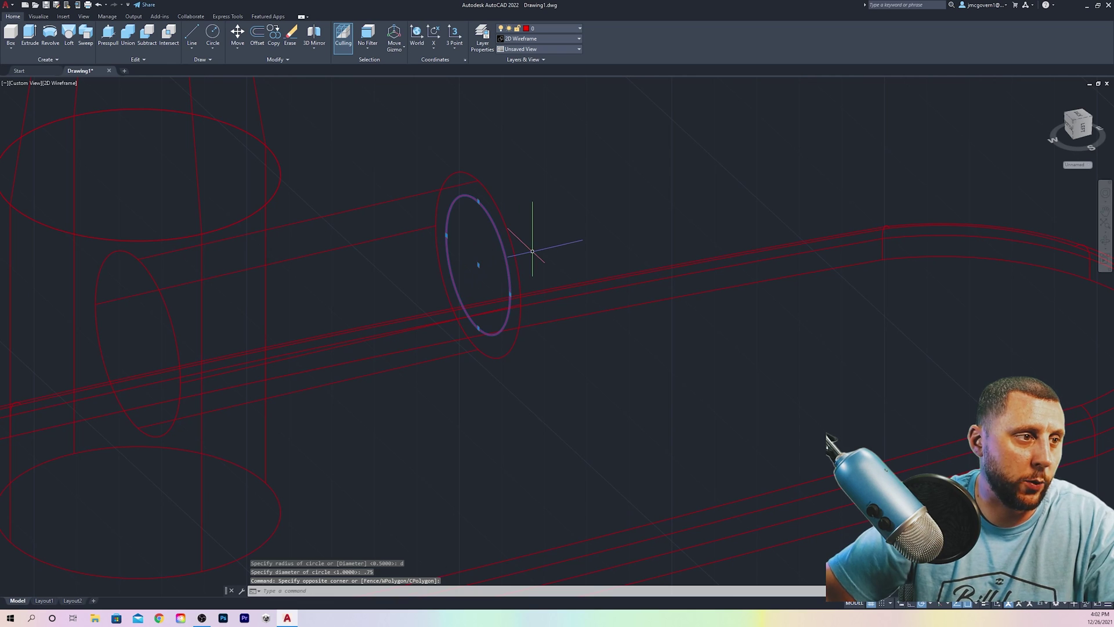
pyautogui.write('extrude')
pyautogui.press('Return')
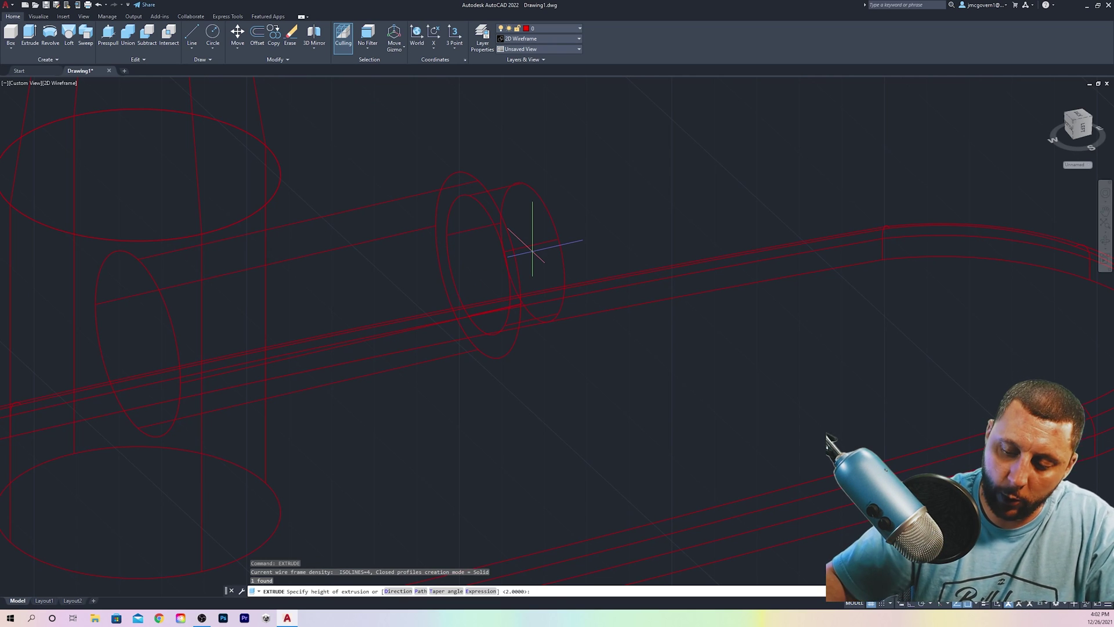
pyautogui.write('1/4')
pyautogui.press('Return')
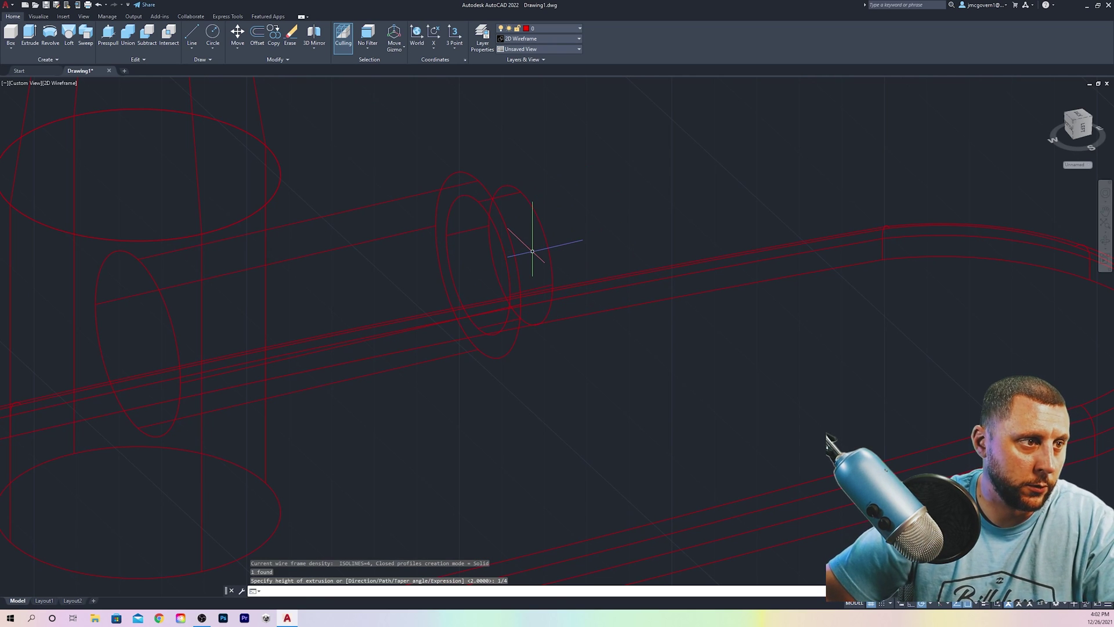
# - Undo the earlier flange extrusion and extrude the outer flange circle 1 unit outward
pyautogui.click(212, 34)
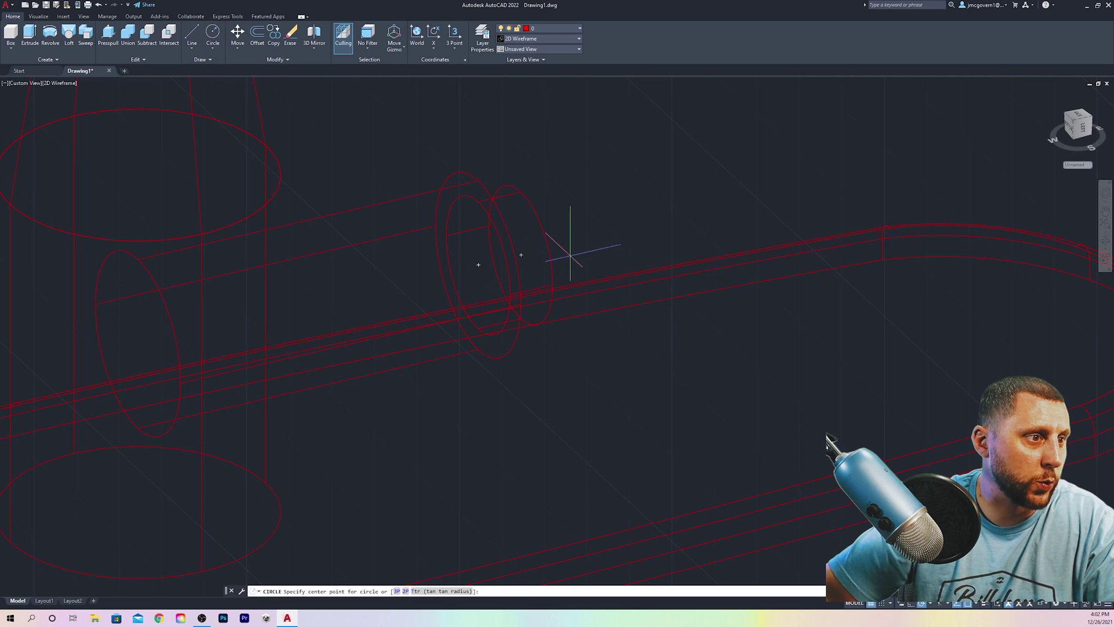
pyautogui.click(521, 255)
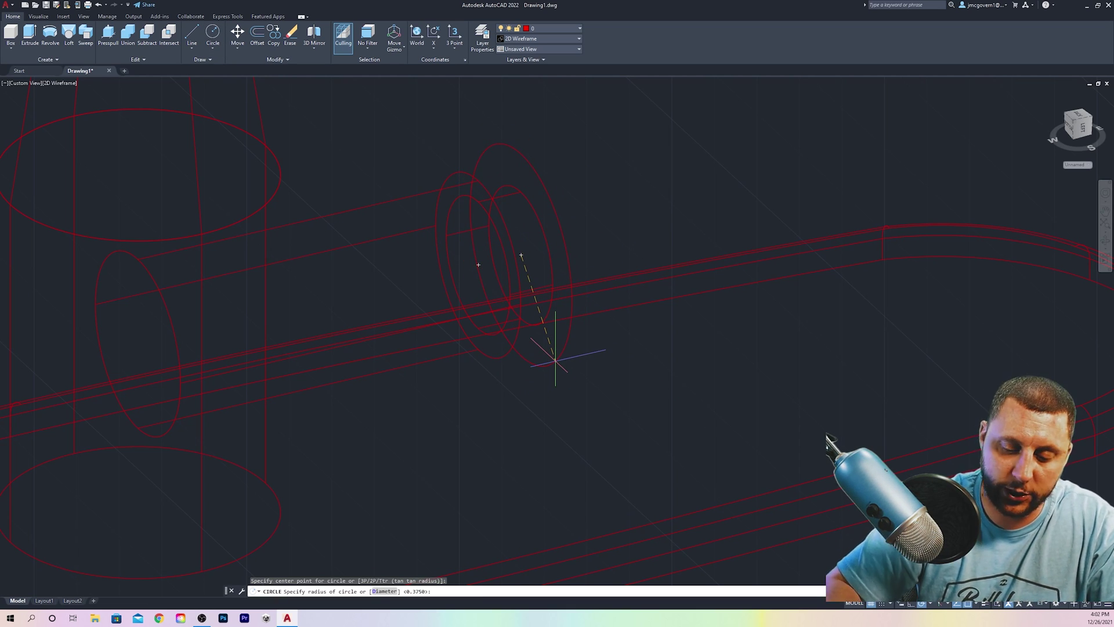
pyautogui.hotkey('ctrl', 'z')
pyautogui.hotkey('ctrl', 'z')
pyautogui.hotkey('ctrl', 'z')
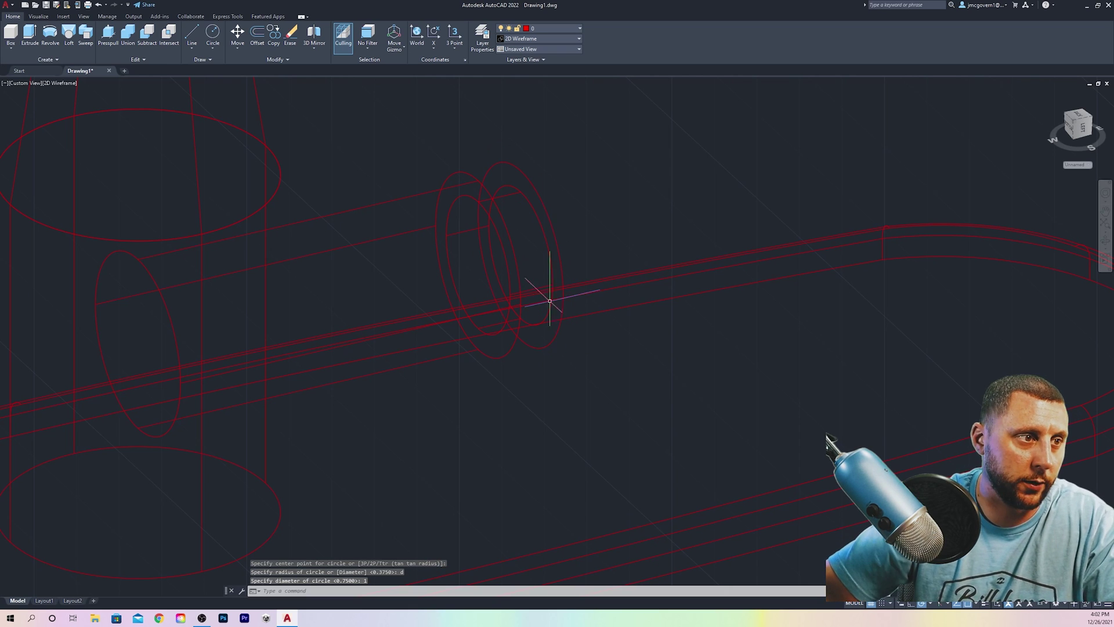
pyautogui.click(555, 219)
pyautogui.write('extrud')
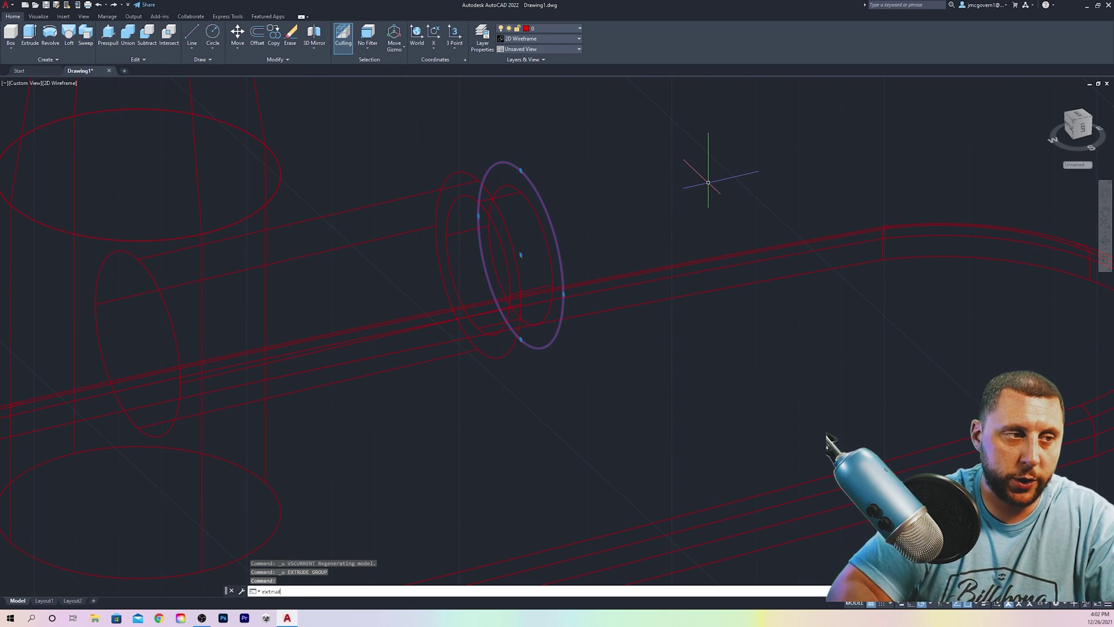
pyautogui.write('e')
pyautogui.press('Return')
pyautogui.press('Return')
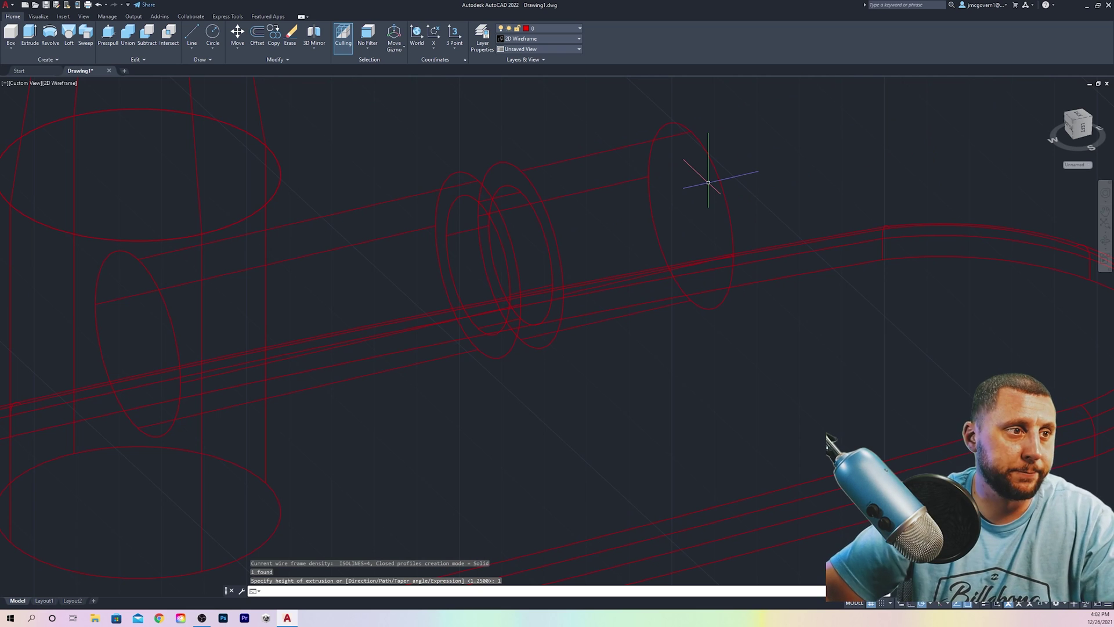
pyautogui.scroll(-8, 708, 182)
pyautogui.moveTo(666, 186); pyautogui.dragTo(592, 256, button='middle')
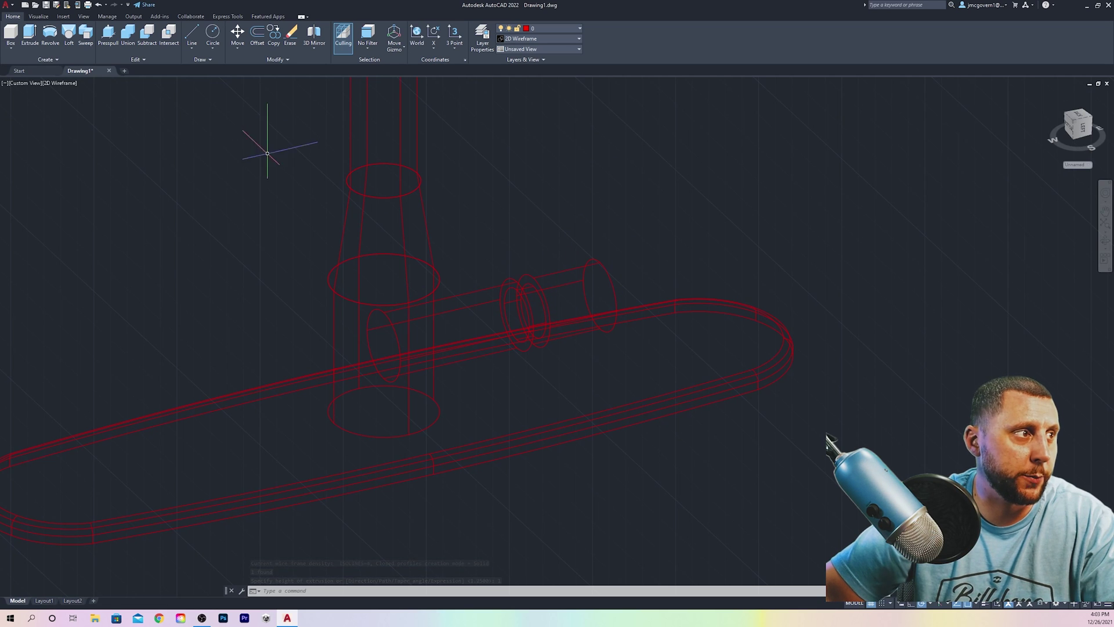
# - Draw a 0.5-long guide line from the flange centre
pyautogui.click(191, 33)
pyautogui.scroll(4, 584, 293)
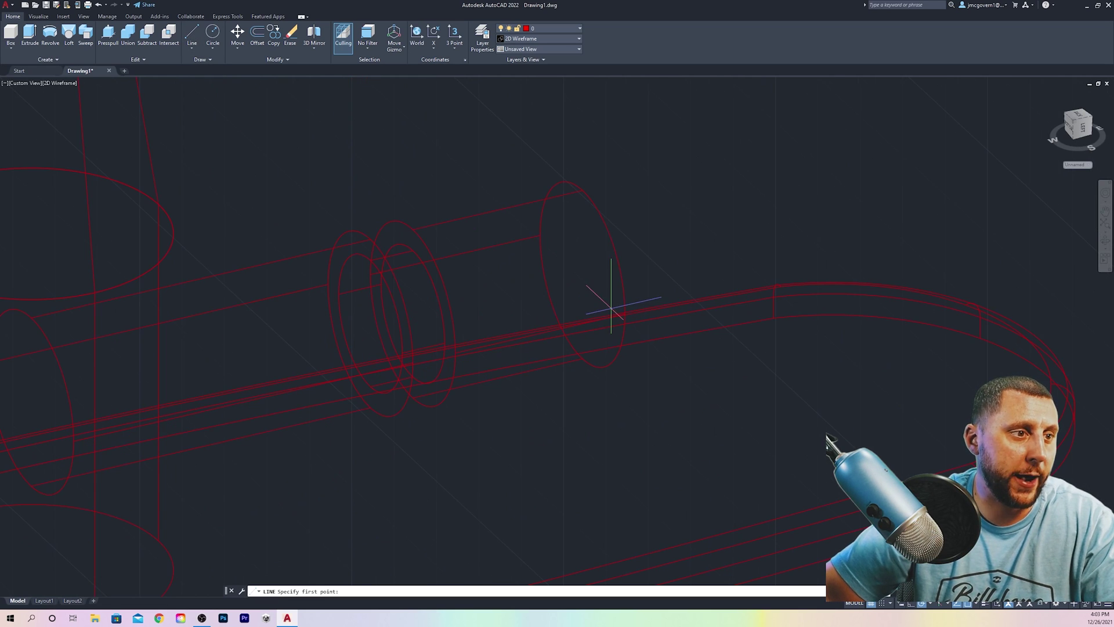
pyautogui.click(583, 274)
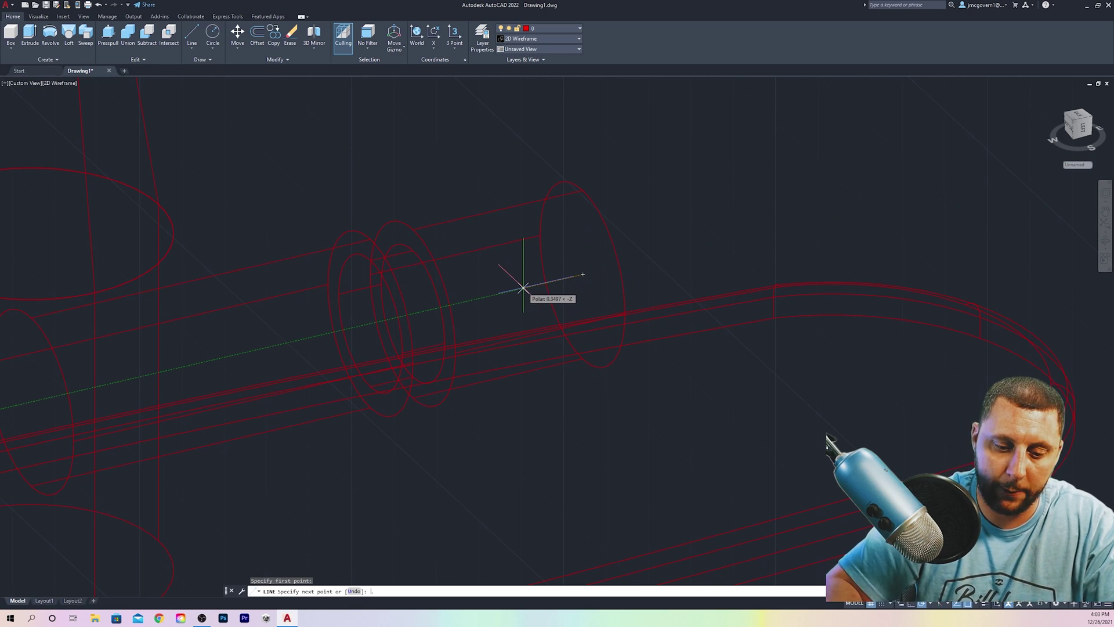
pyautogui.write('.5')
pyautogui.press('Return')
pyautogui.press('Escape')
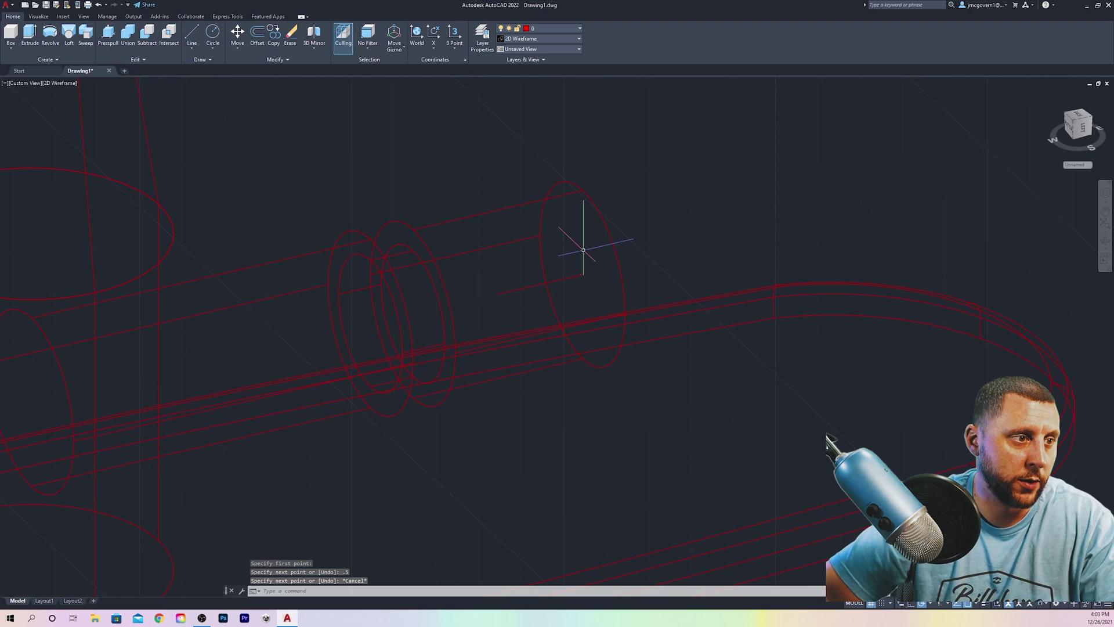
# - Switch to the Top view, then orbit to a tilted isometric angle
pyautogui.click(20, 86)
pyautogui.click(35, 104)
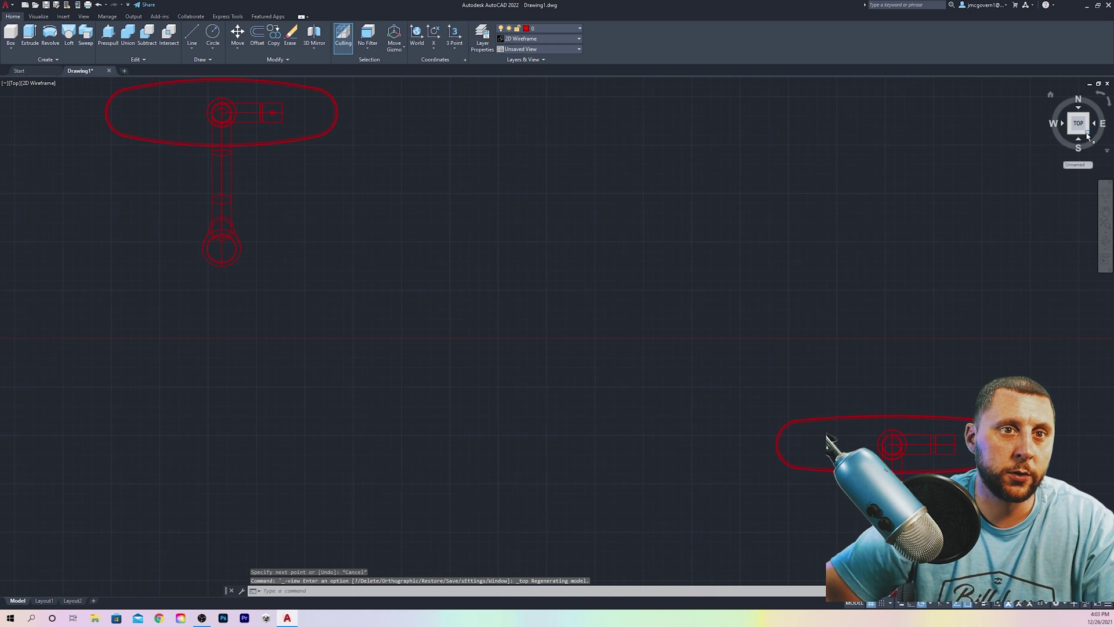
pyautogui.keyDown('shift'); pyautogui.moveTo(828, 443); pyautogui.dragTo(671, 409, button='middle'); pyautogui.keyUp('shift')
pyautogui.scroll(8, 646, 460)
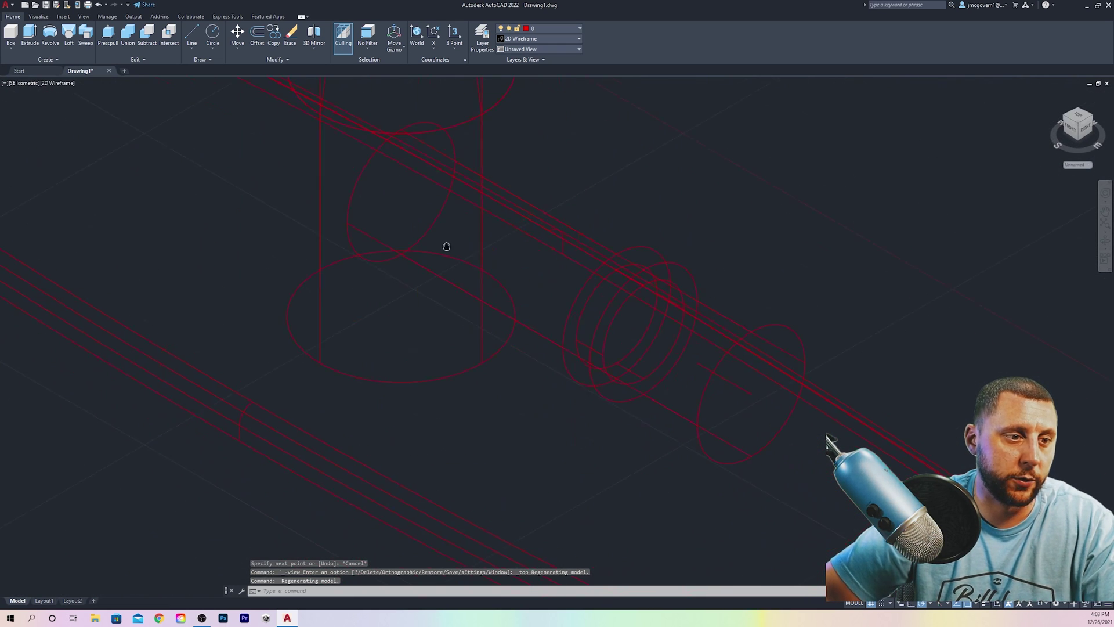
pyautogui.scroll(4, 636, 323)
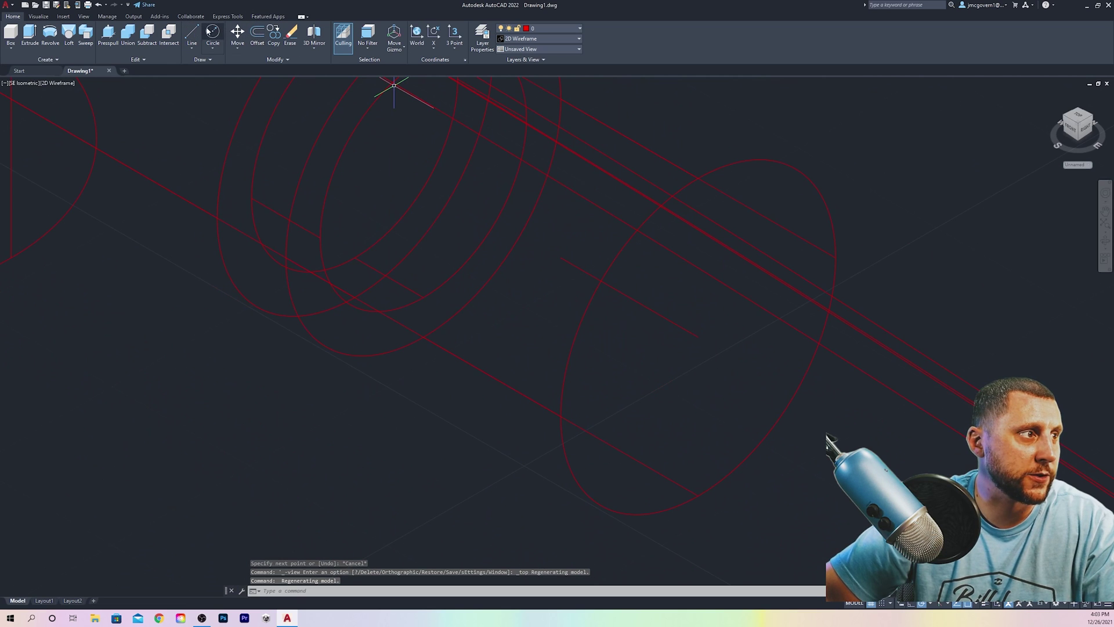
# - Draw a 0.125-diameter circle at the end of the handle
pyautogui.click(213, 33)
pyautogui.click(560, 257)
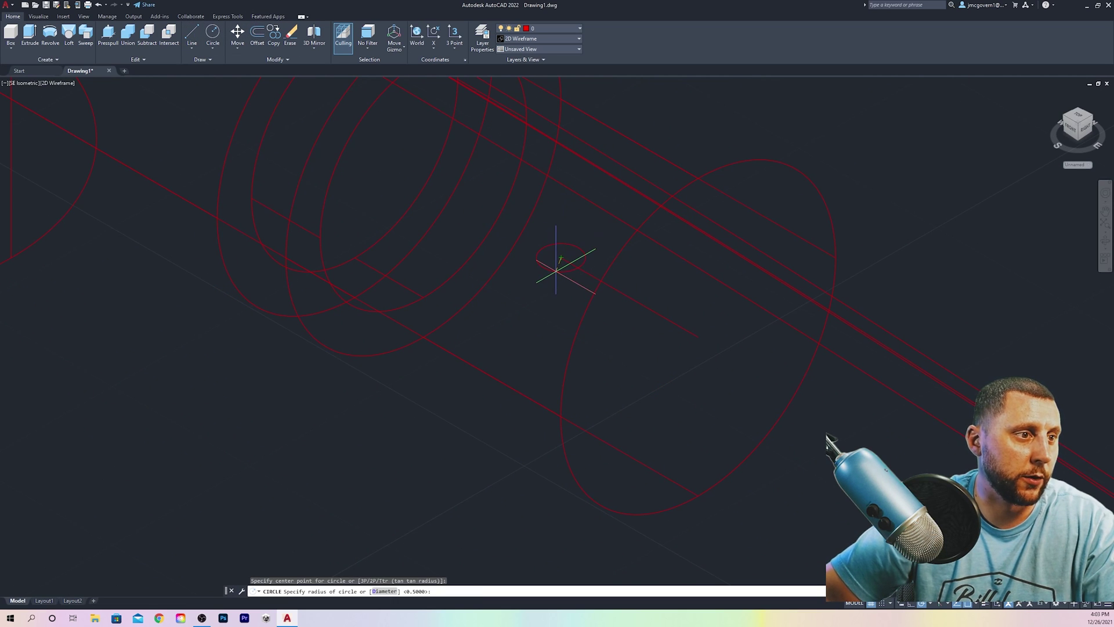
pyautogui.write('d')
pyautogui.press('Return')
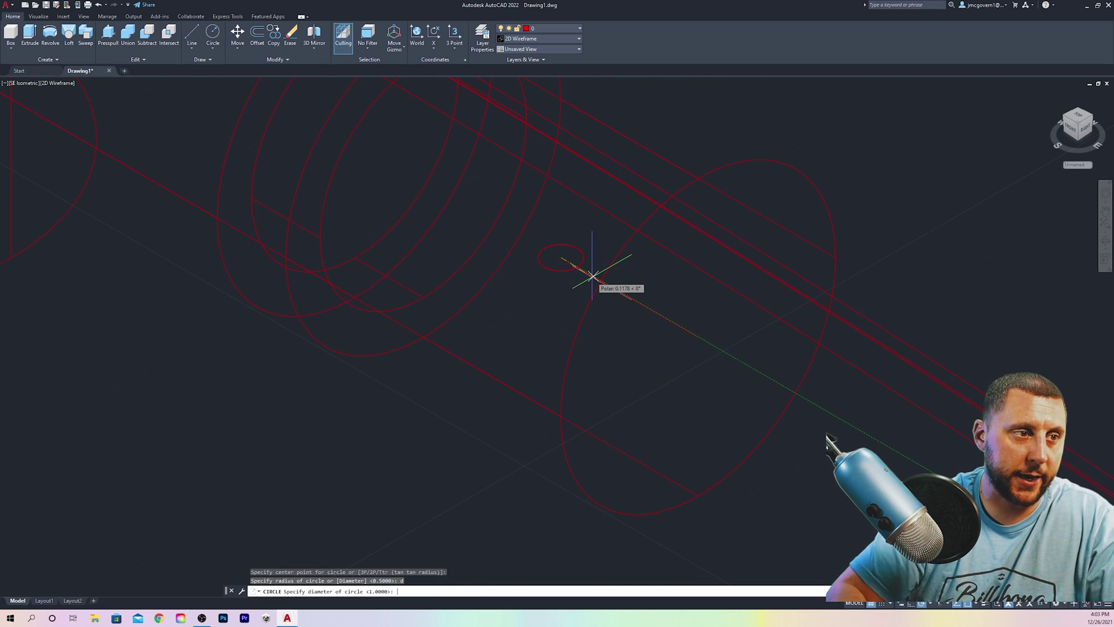
pyautogui.press('Return')
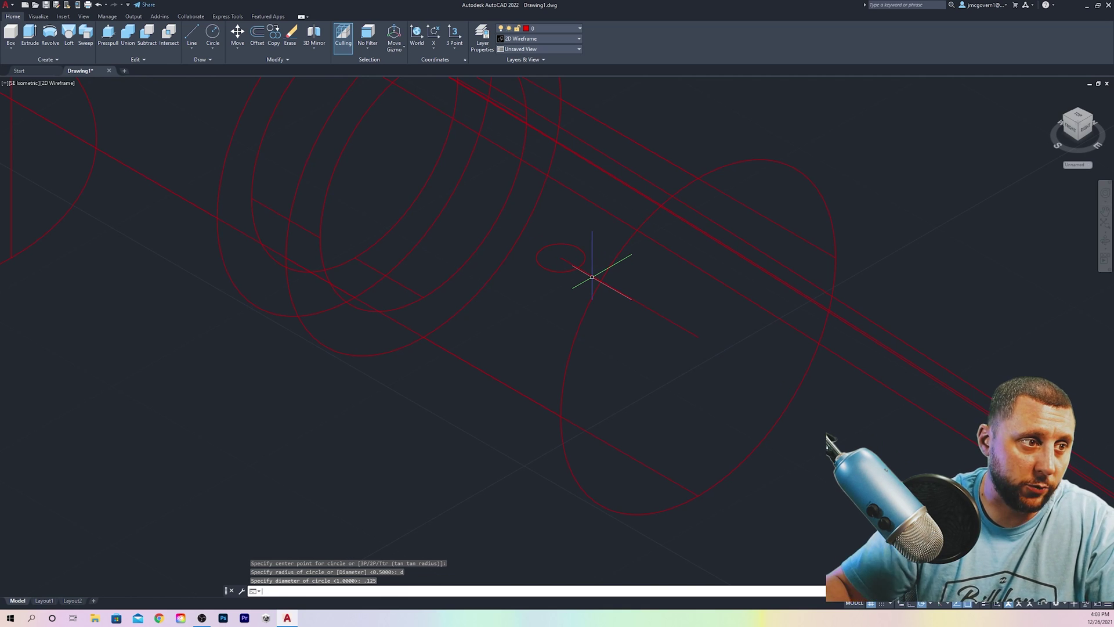
# - Draw a concentric 0.25-diameter circle at the same centre and select it
pyautogui.click(212, 33)
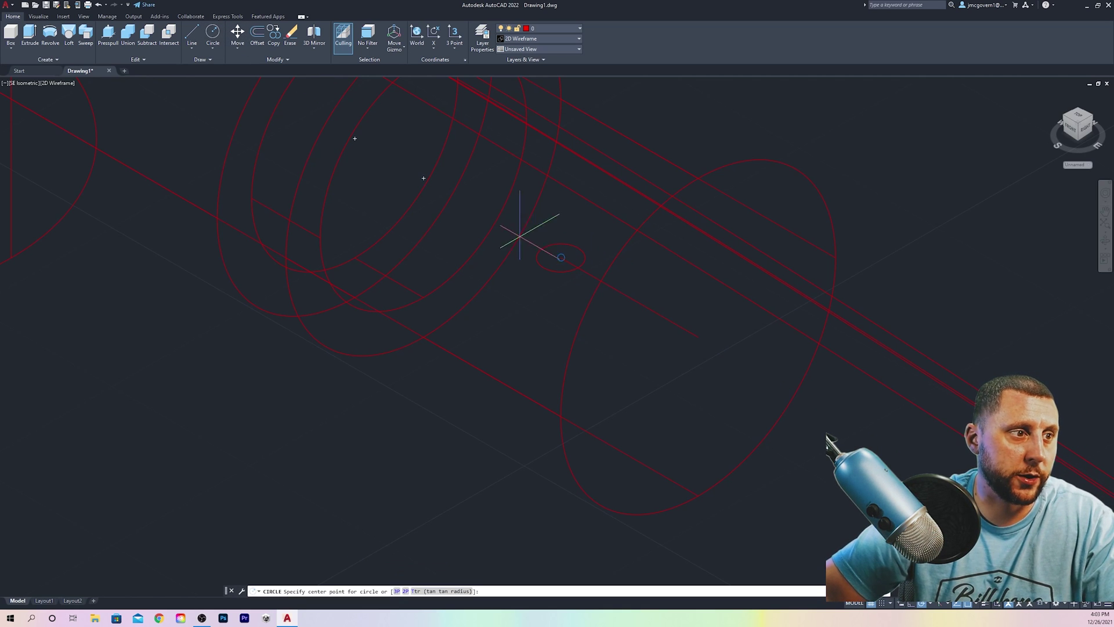
pyautogui.click(560, 257)
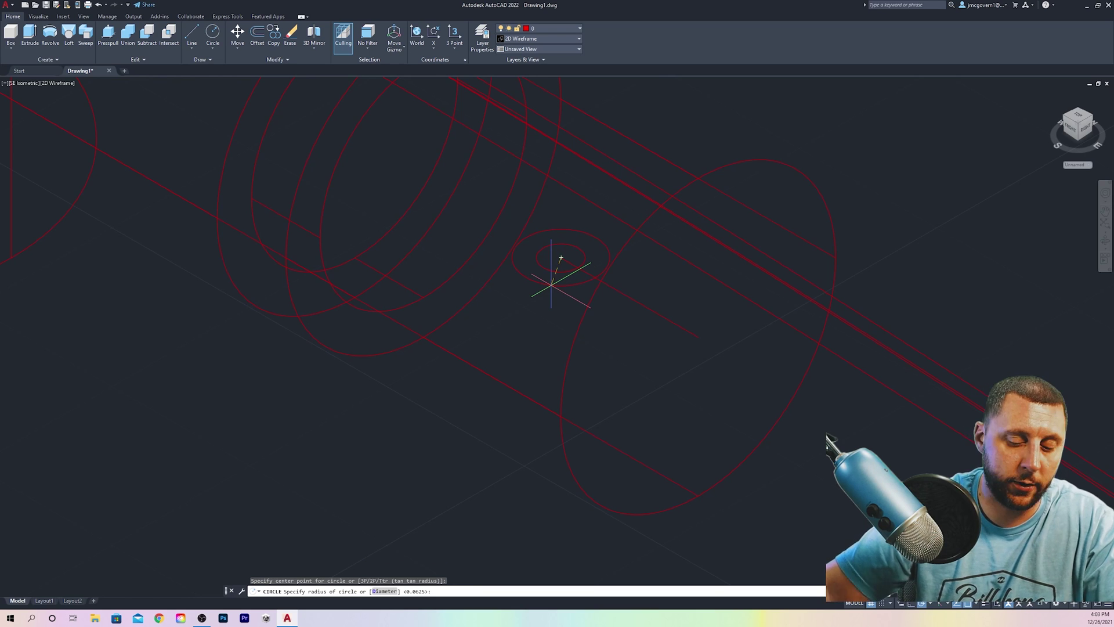
pyautogui.write('d')
pyautogui.press('Return')
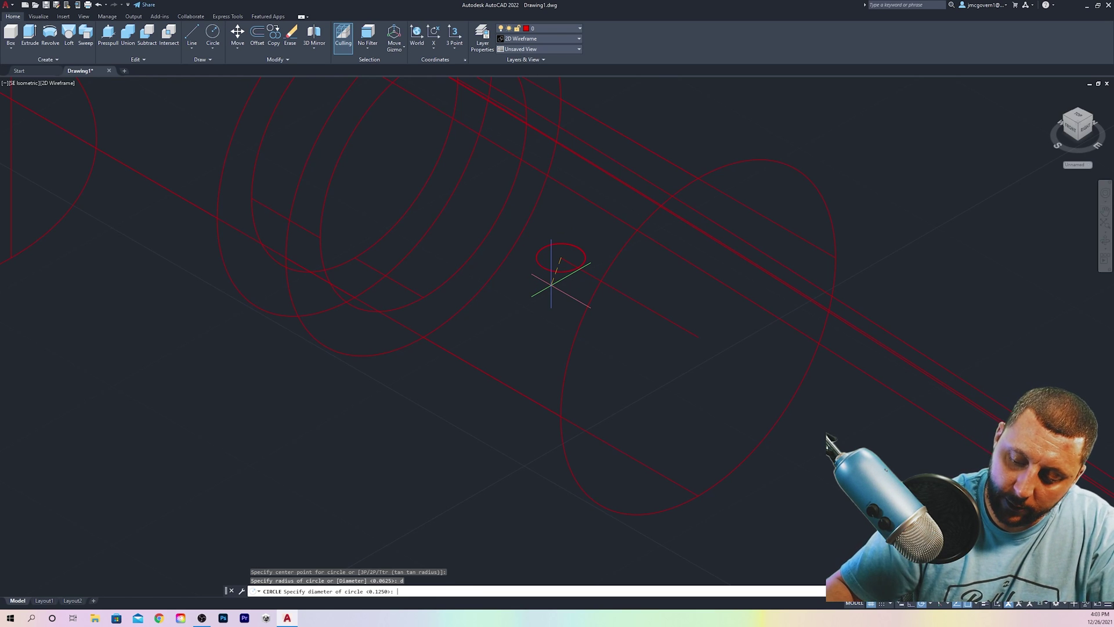
pyautogui.write('.25')
pyautogui.press('Return')
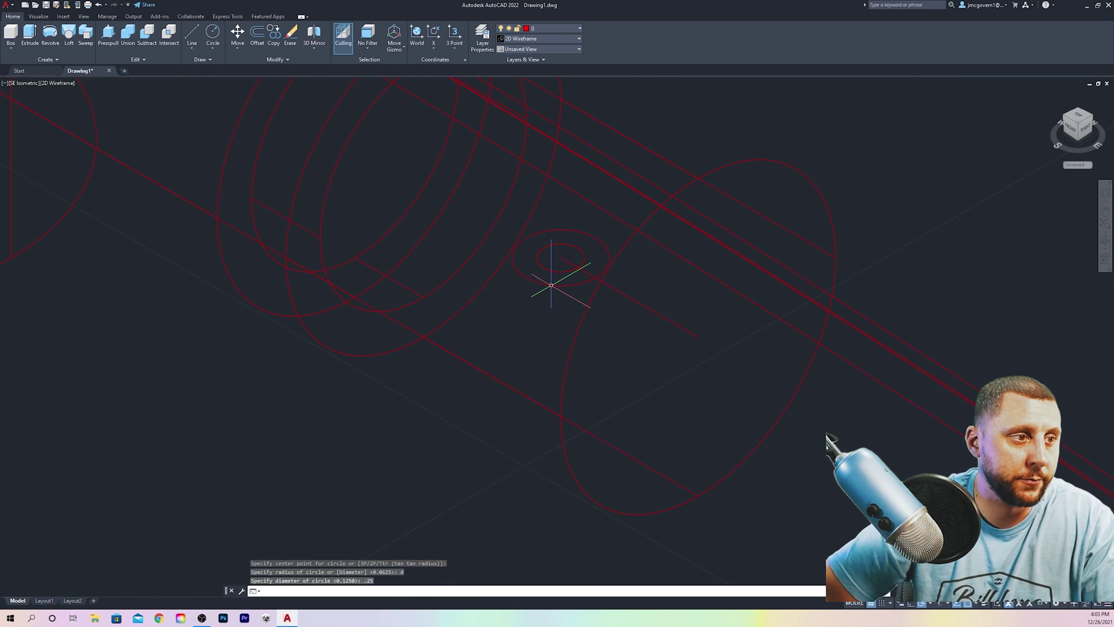
pyautogui.scroll(-3, 551, 285)
pyautogui.click(612, 258)
pyautogui.click(661, 302)
# - Move the selected circle 1.5 units straight up along Z
pyautogui.write('m')
pyautogui.press('Return')
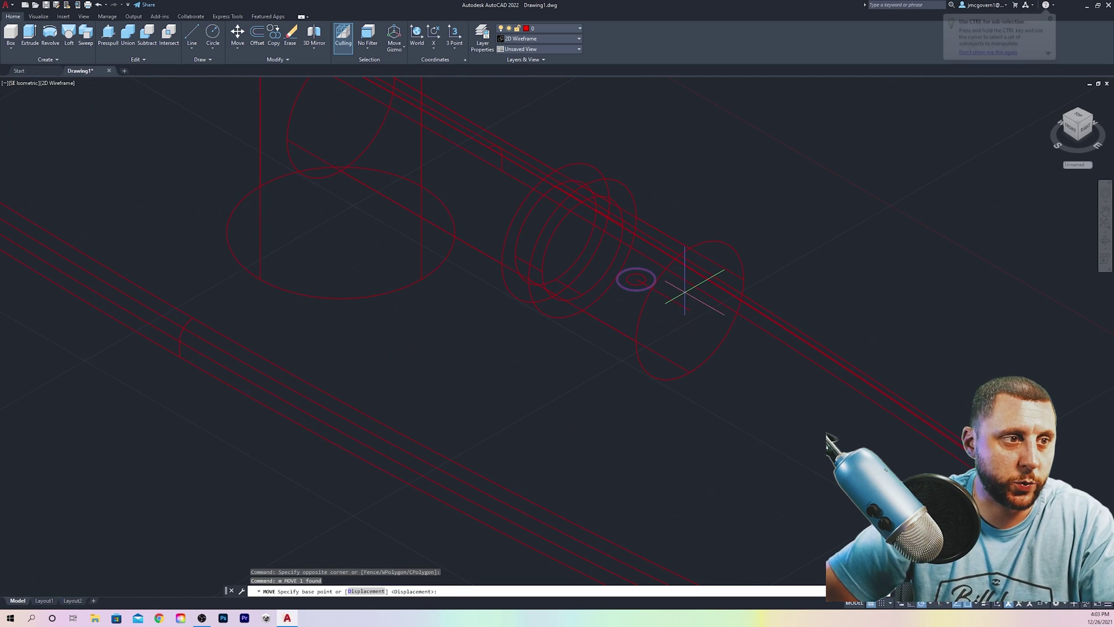
pyautogui.click(782, 259)
pyautogui.moveTo(785, 157); pyautogui.dragTo(771, 258, button='middle')
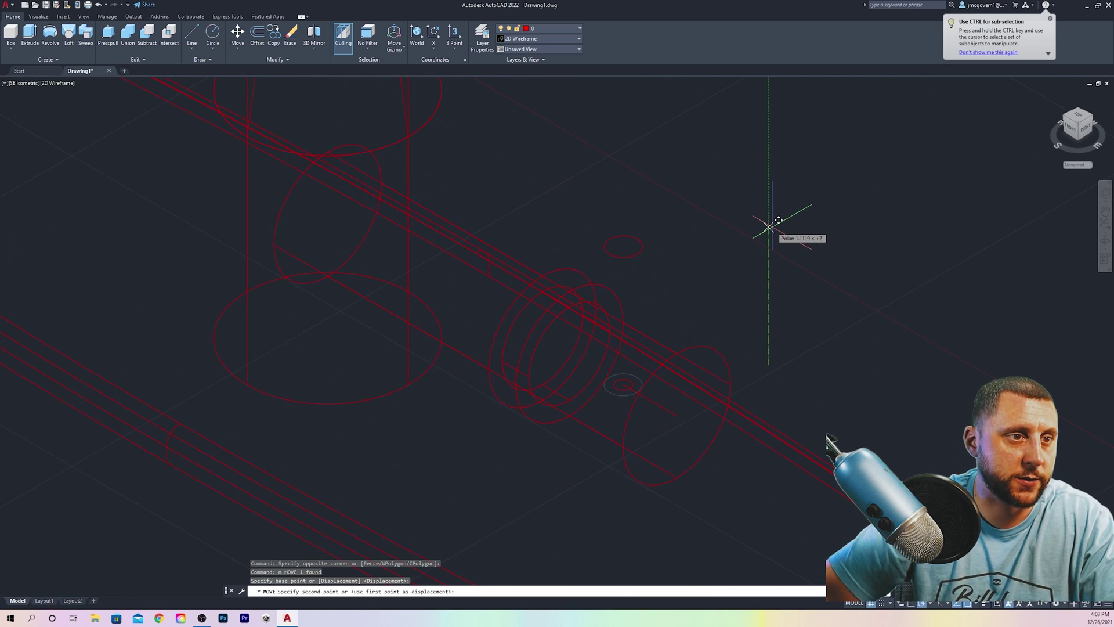
pyautogui.write('1.5')
pyautogui.press('Return')
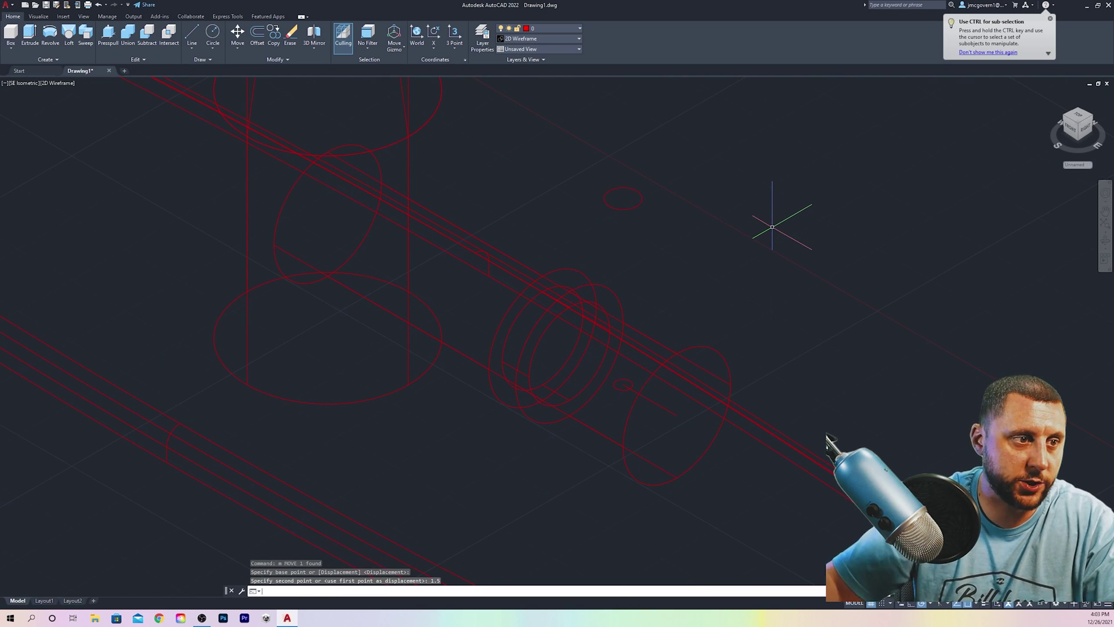
# - Loft between the lower and upper circles using cross sections only
pyautogui.write('loft')
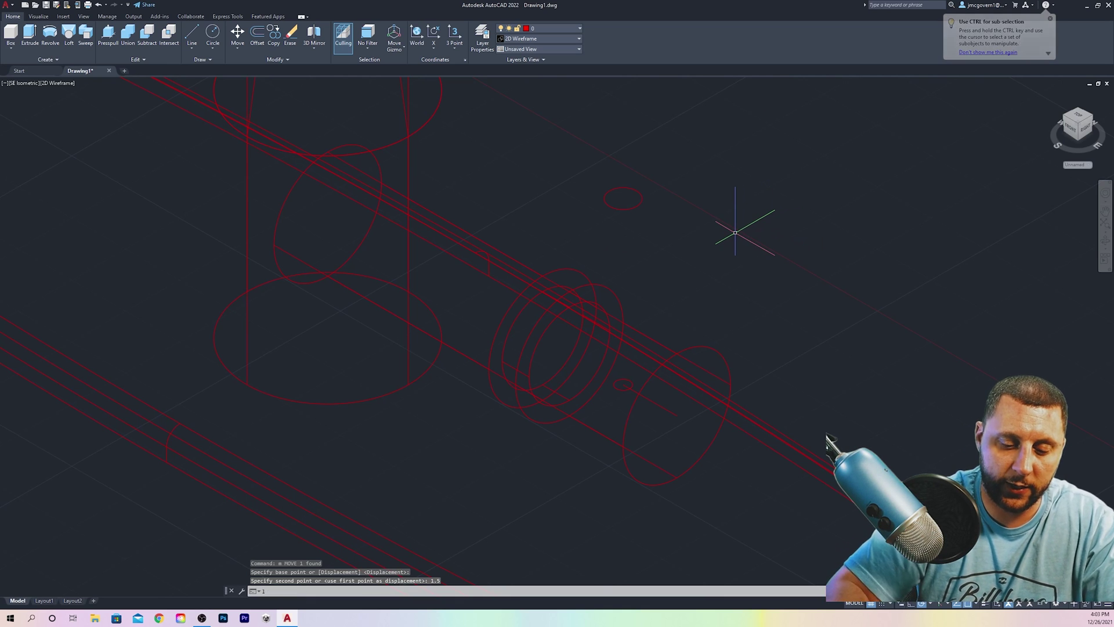
pyautogui.press('Return')
pyautogui.rightClick(725, 268)
pyautogui.click(632, 373)
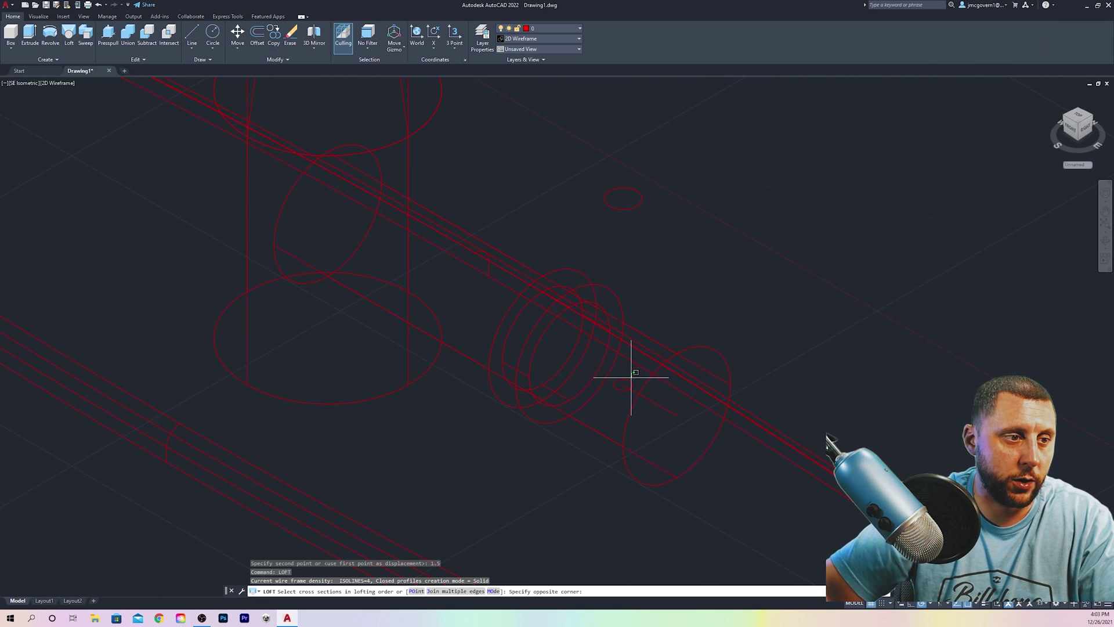
pyautogui.click(628, 379)
pyautogui.click(628, 209)
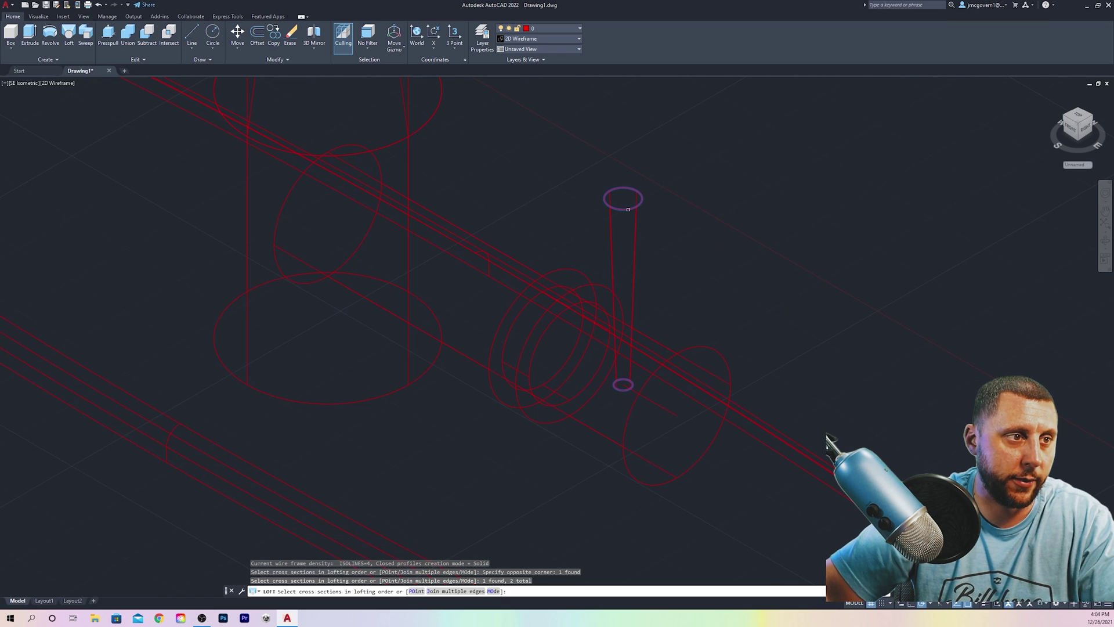
pyautogui.press('Escape')
# - Delete the leftover guide line and shade the model in Conceptual style
pyautogui.click(691, 405)
pyautogui.click(656, 423)
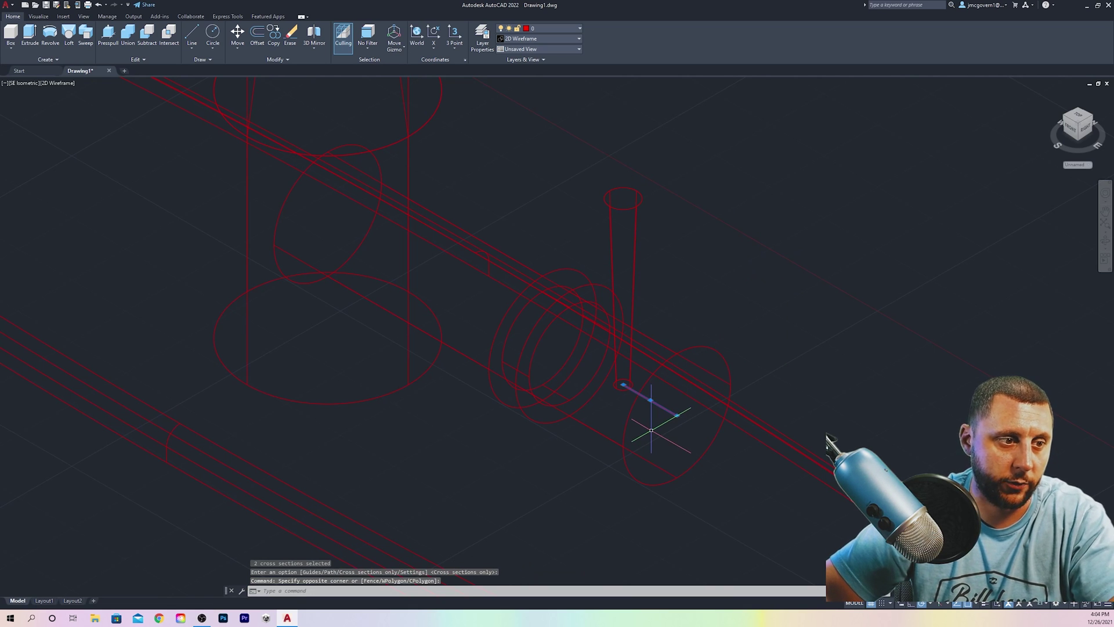
pyautogui.press('Delete')
pyautogui.click(61, 83)
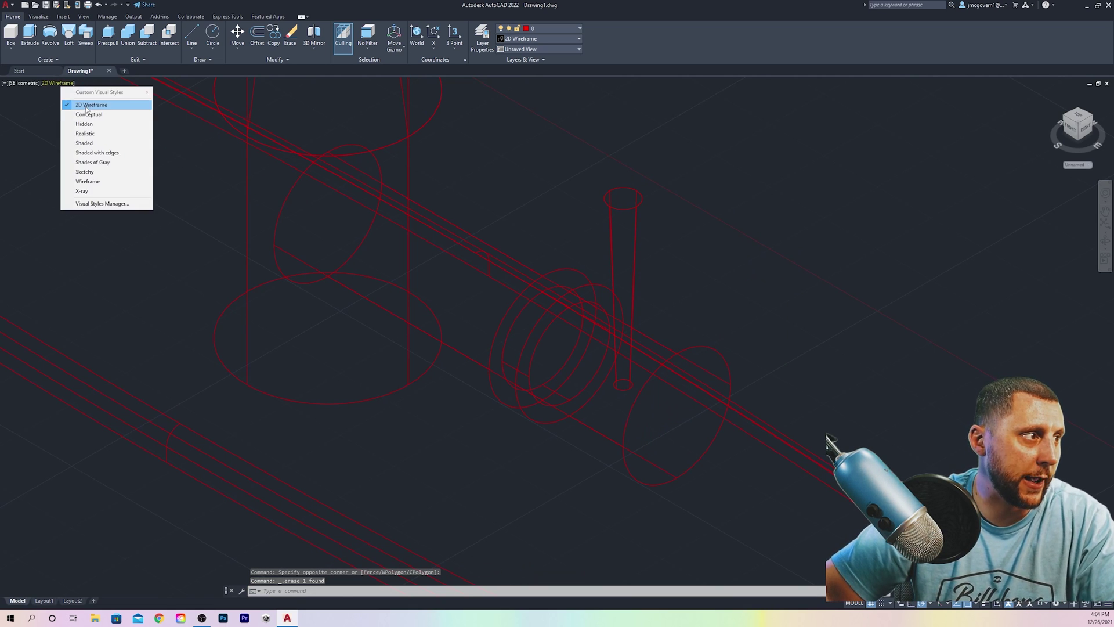
pyautogui.click(75, 114)
# - Zoom out and orbit to view the entire shaded faucet
pyautogui.scroll(-2, 406, 290)
pyautogui.moveTo(522, 267)
pyautogui.keyDown('shift'); pyautogui.mouseDown(button='middle')
pyautogui.moveTo(569, 257)
pyautogui.moveTo(510, 249)
pyautogui.mouseUp(button='middle'); pyautogui.keyUp('shift')
pyautogui.scroll(-4, 569, 258)
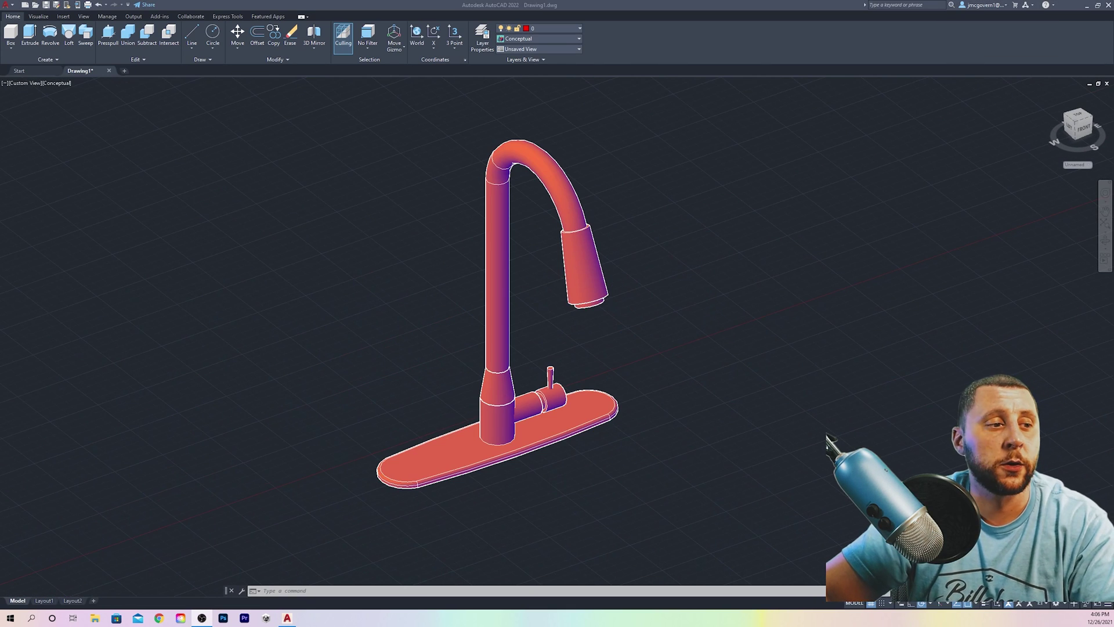